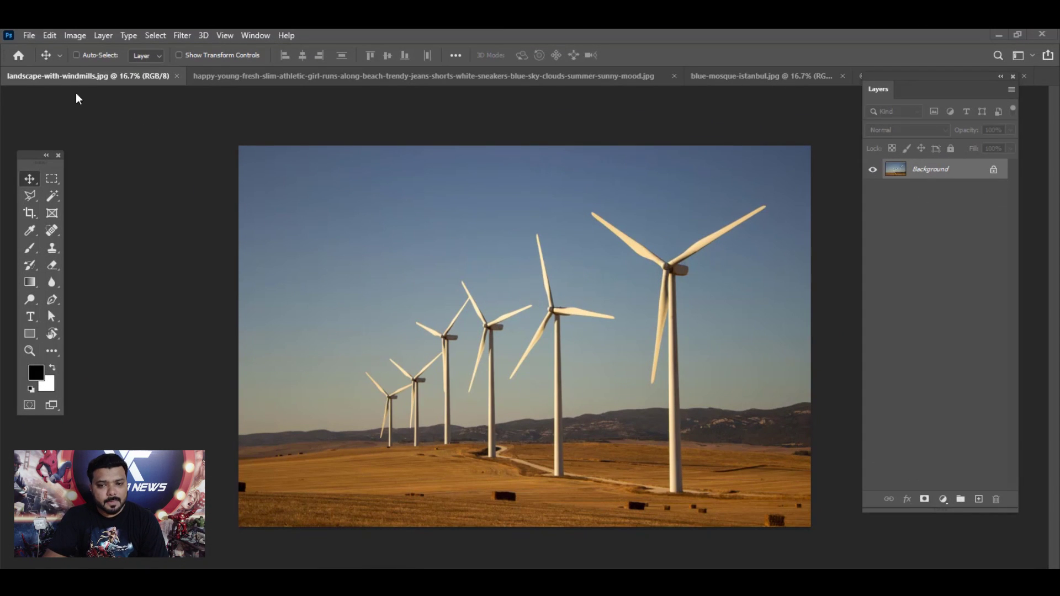
Step: Start Sky Replacement on the windmill photo and compare the preview against the original sky
click(50, 35)
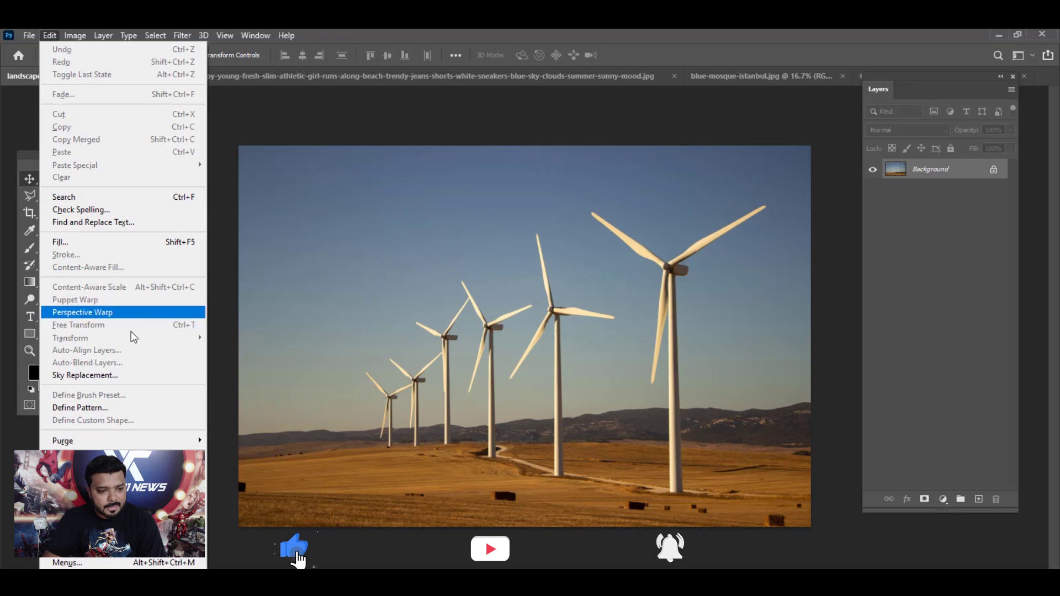
click(131, 377)
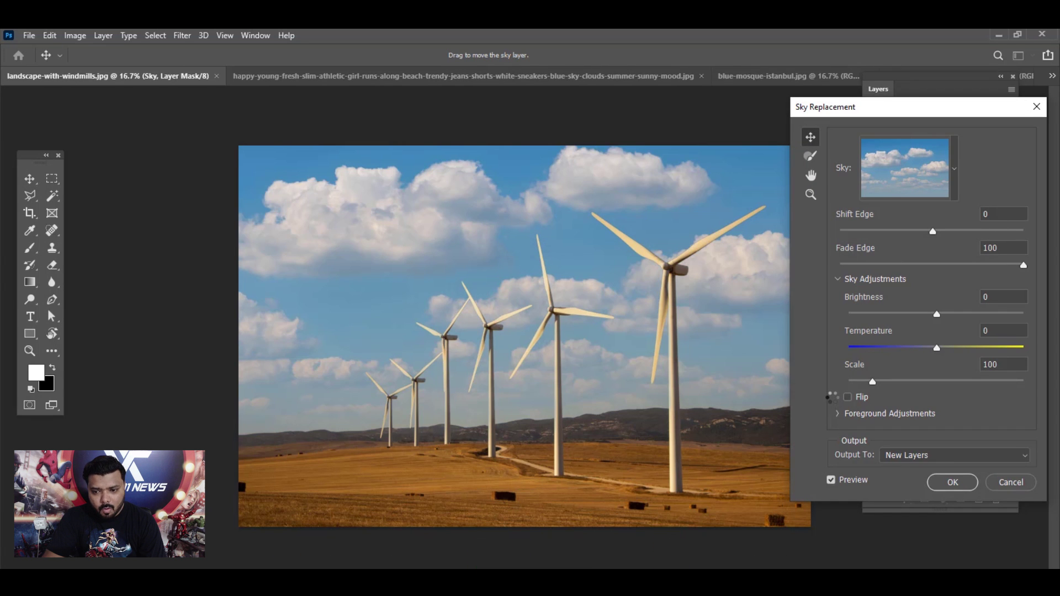
click(831, 480)
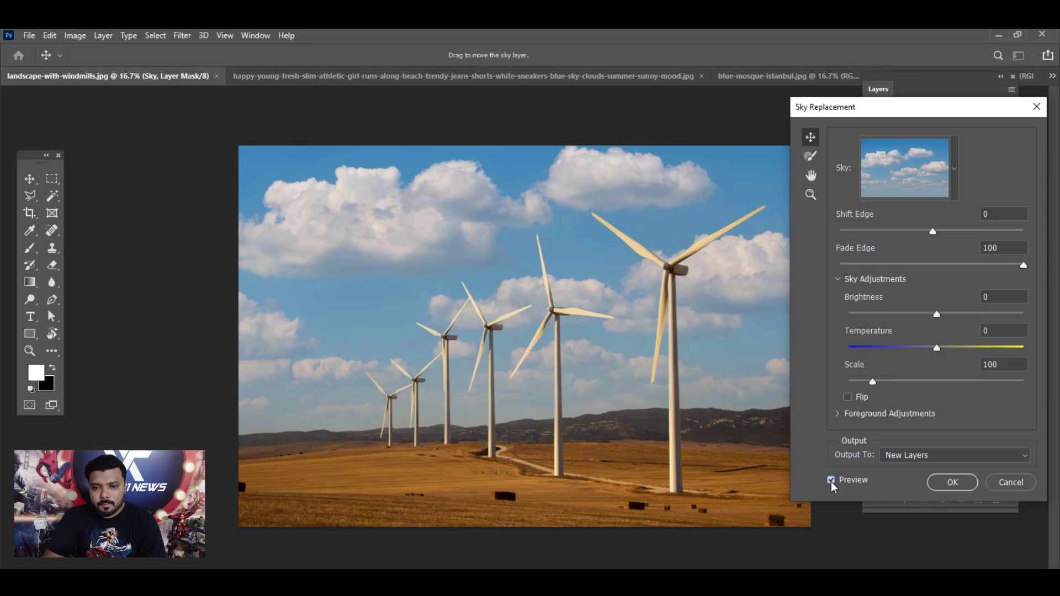
click(831, 481)
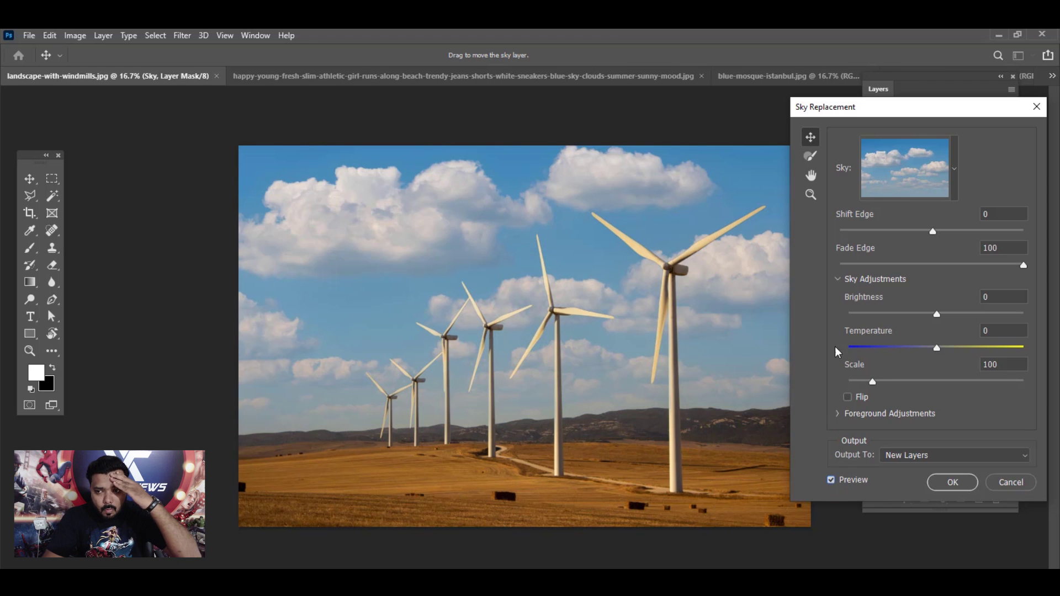
Step: Browse the sky presets, trying rippled clouds and pink sunset, and choose the golden sunset sky
click(954, 168)
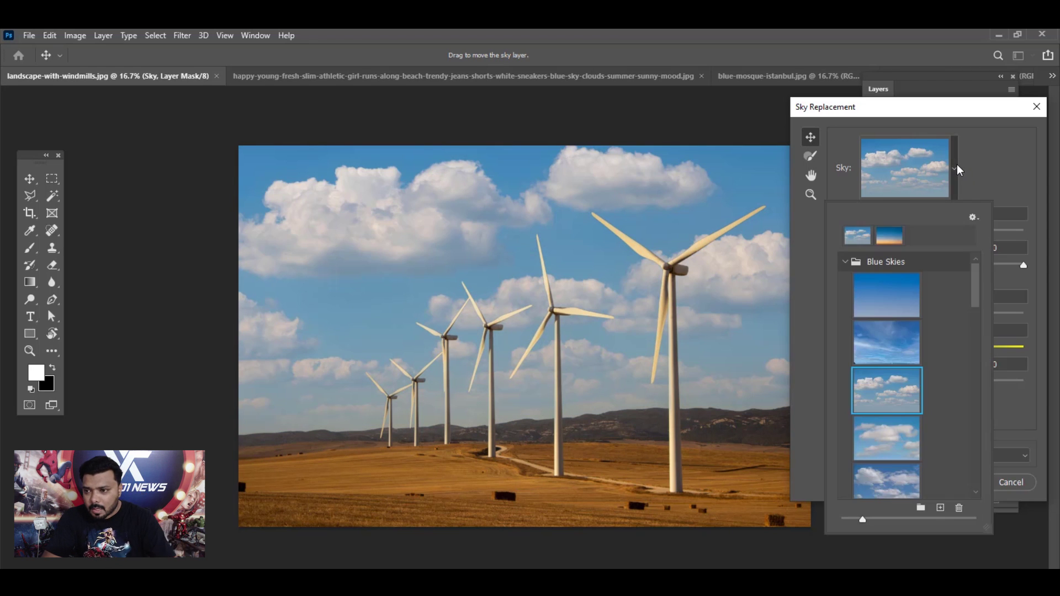
drag(974, 284, 980, 337)
scroll(979, 337, down, 2)
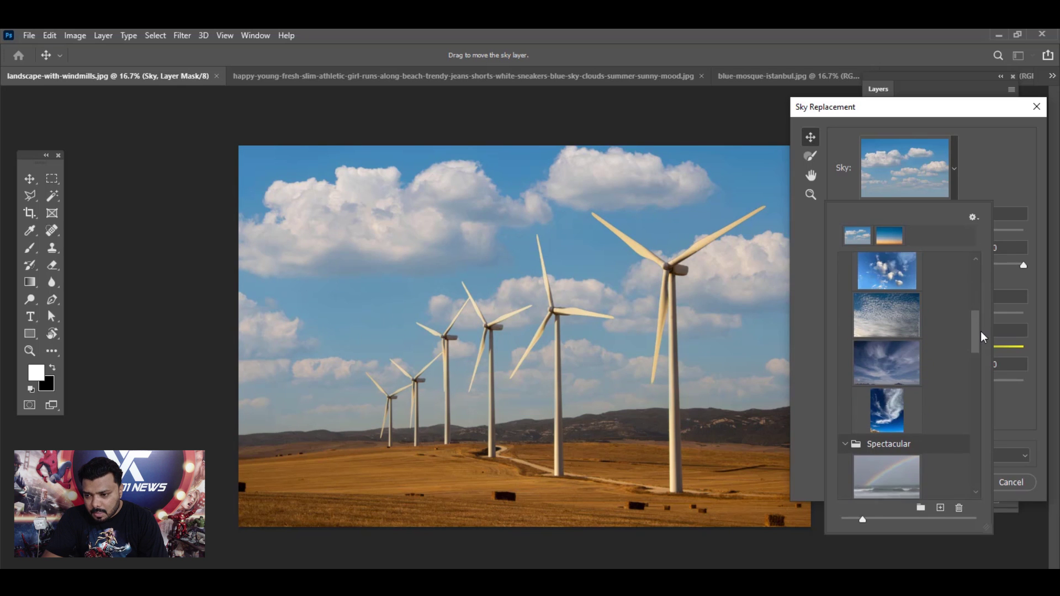
click(903, 336)
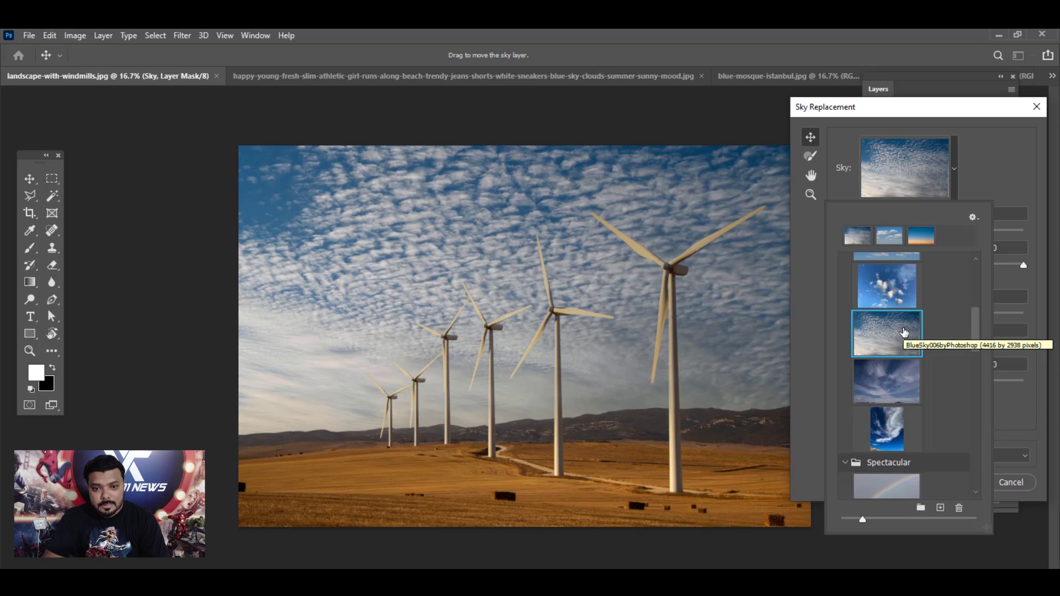
drag(976, 332, 977, 378)
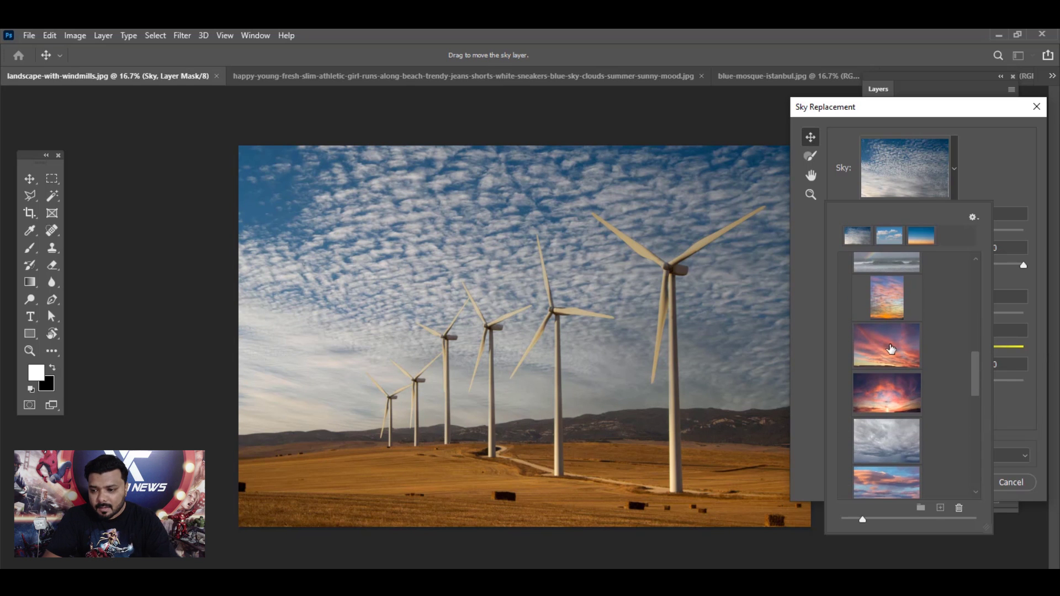
click(888, 348)
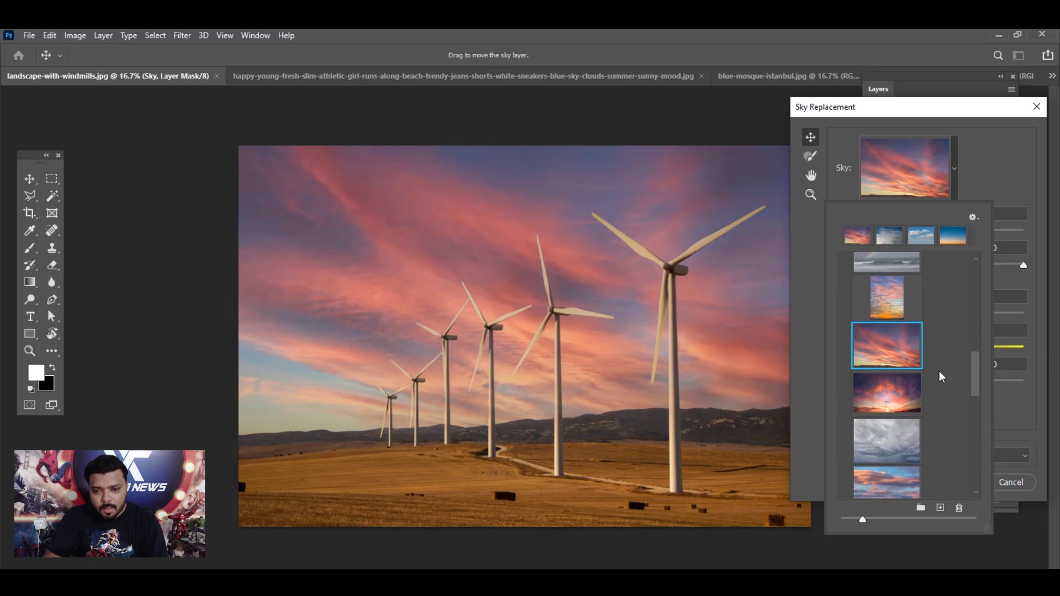
drag(978, 379, 986, 428)
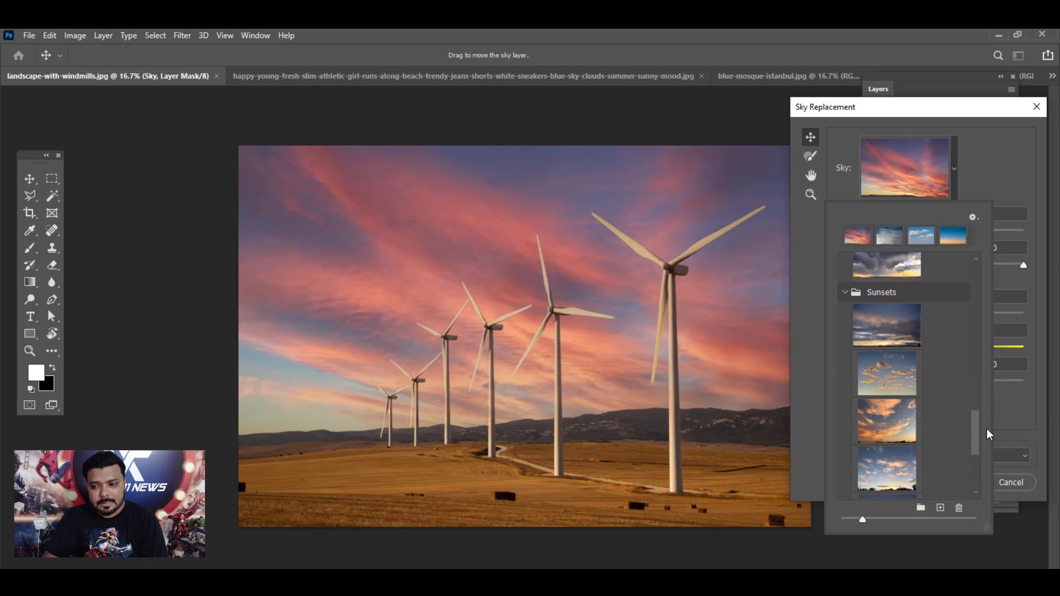
click(898, 410)
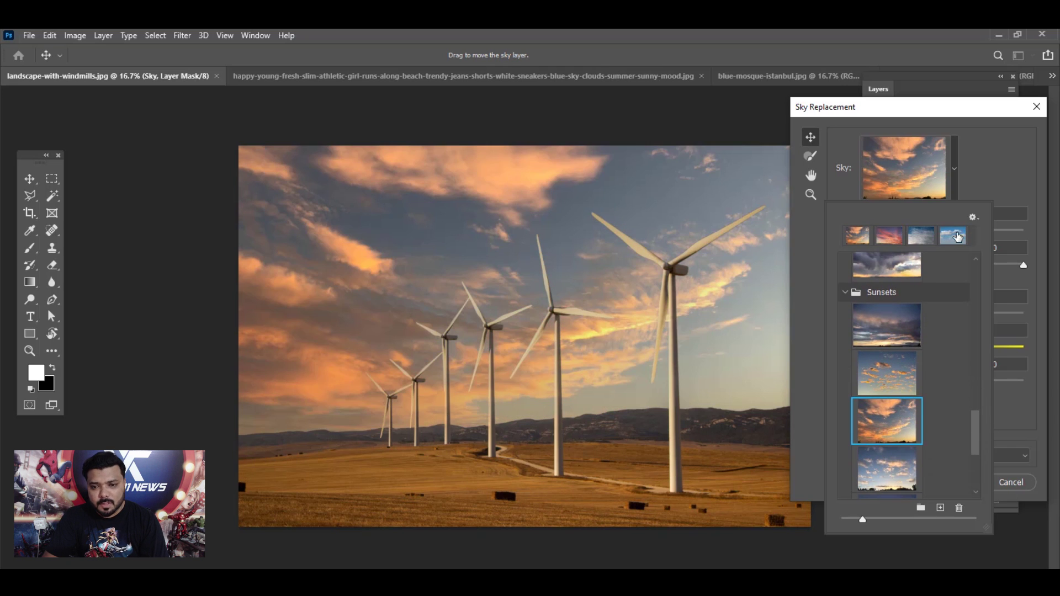
click(999, 176)
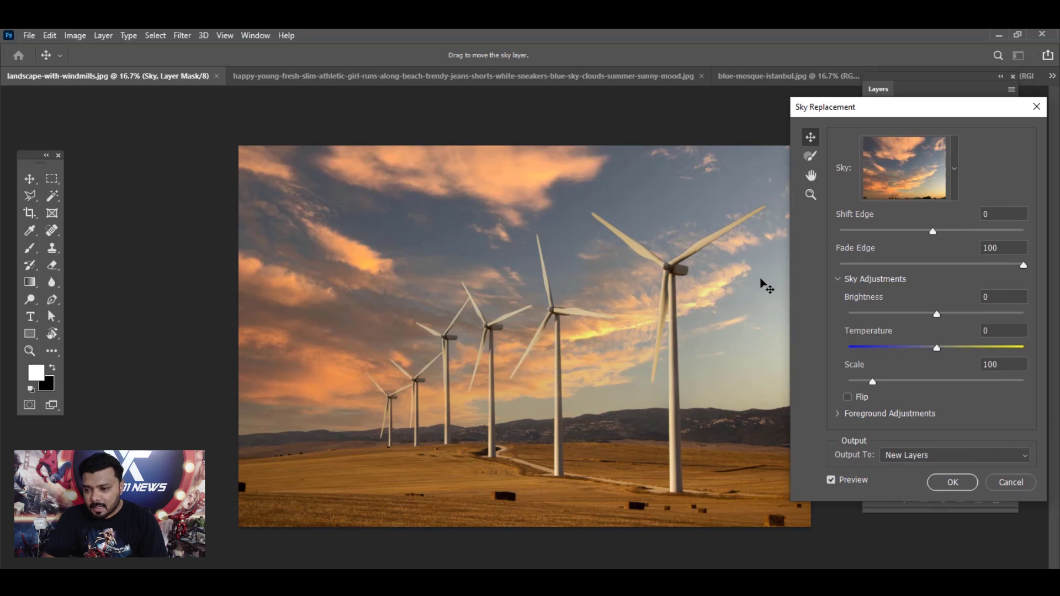
Step: Keep the temperature near neutral and the sky unflipped, then commit the golden sunset replacement
mouse_move(936, 349)
mouse_down()
mouse_move(861, 350)
mouse_move(999, 349)
mouse_up()
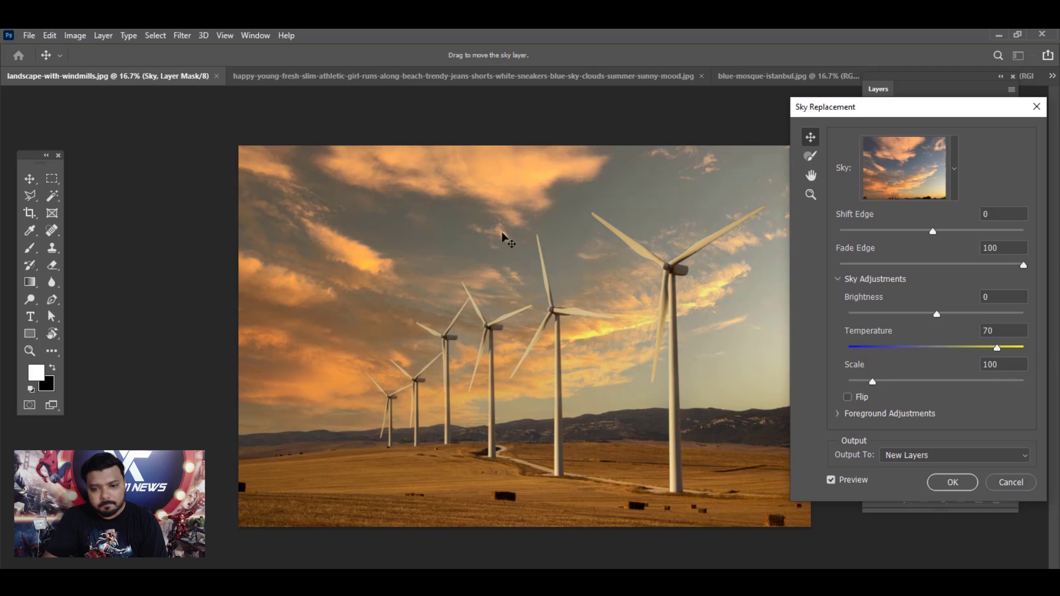
click(939, 348)
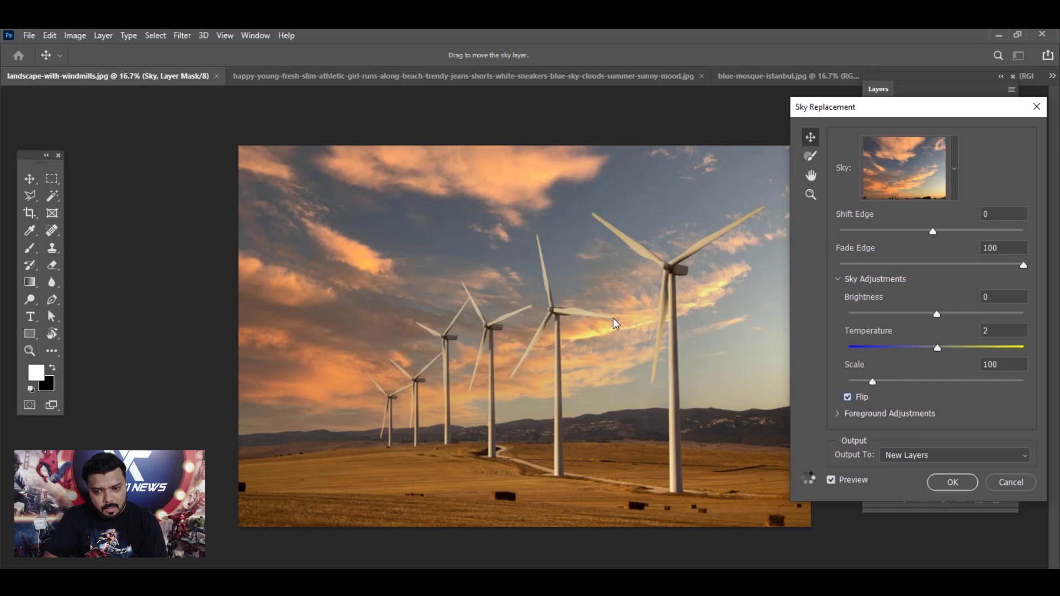
click(850, 399)
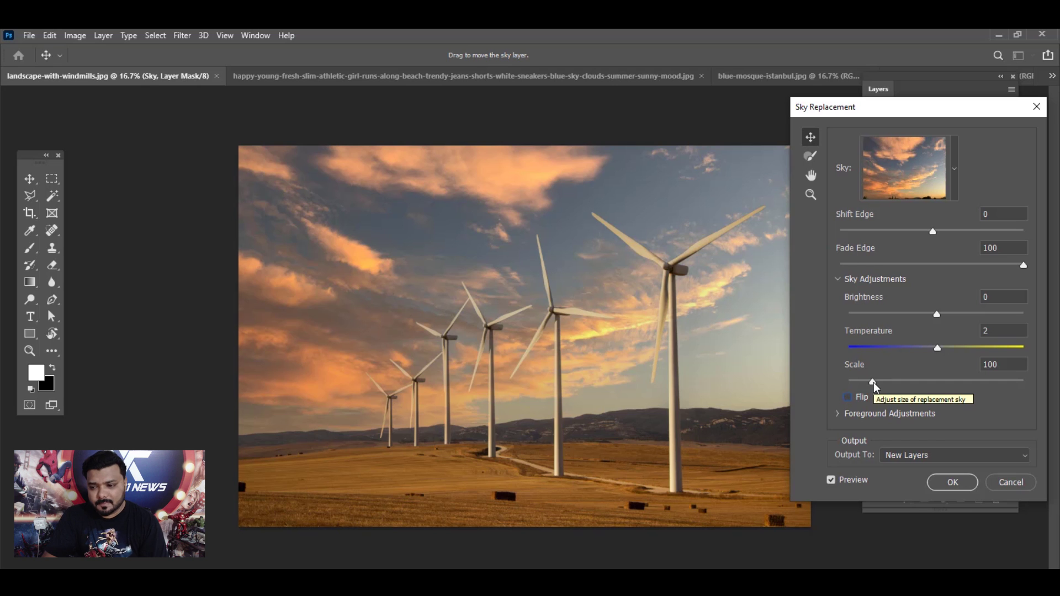
click(952, 482)
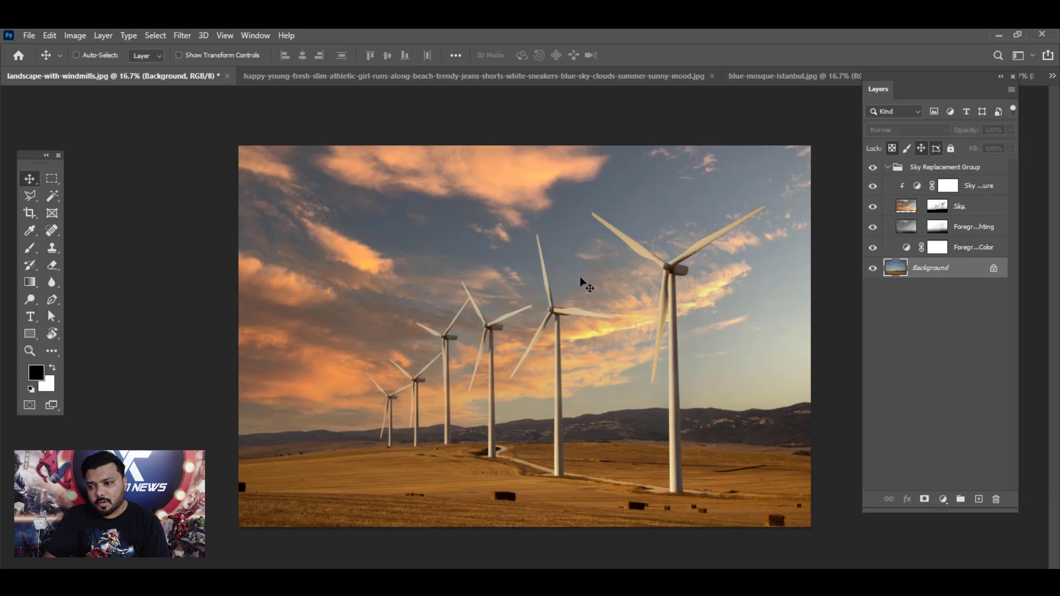
Step: Start Sky Replacement on the beach runner photo with a cooler, slightly brighter sky
click(295, 76)
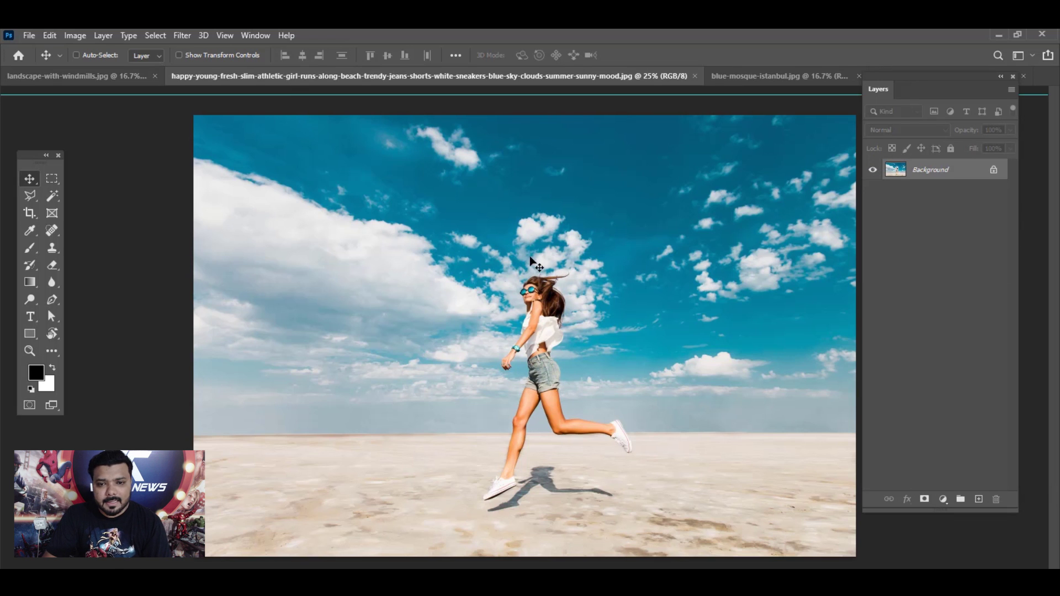
click(50, 34)
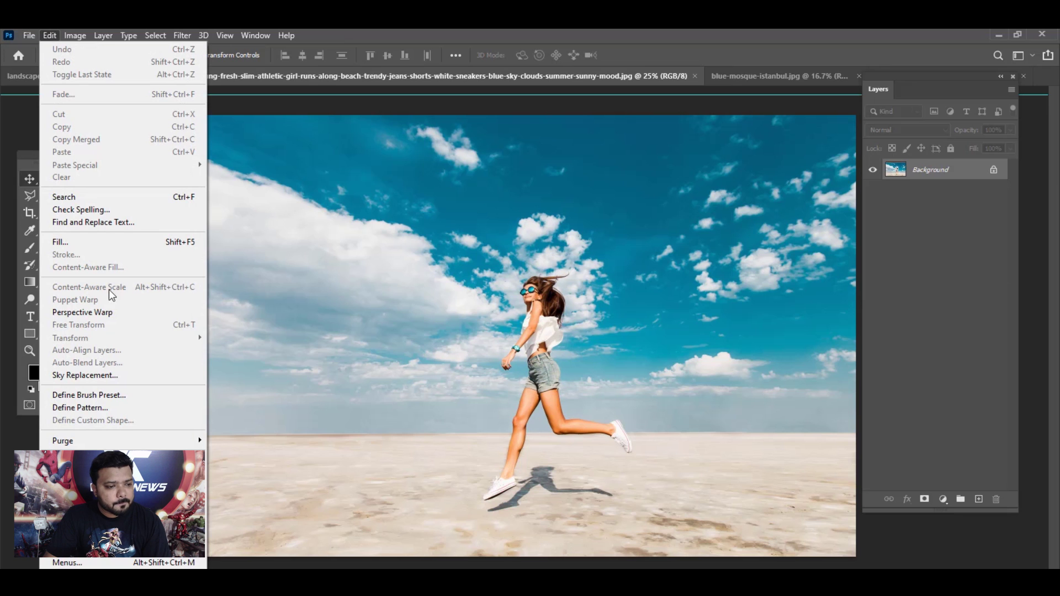
click(122, 375)
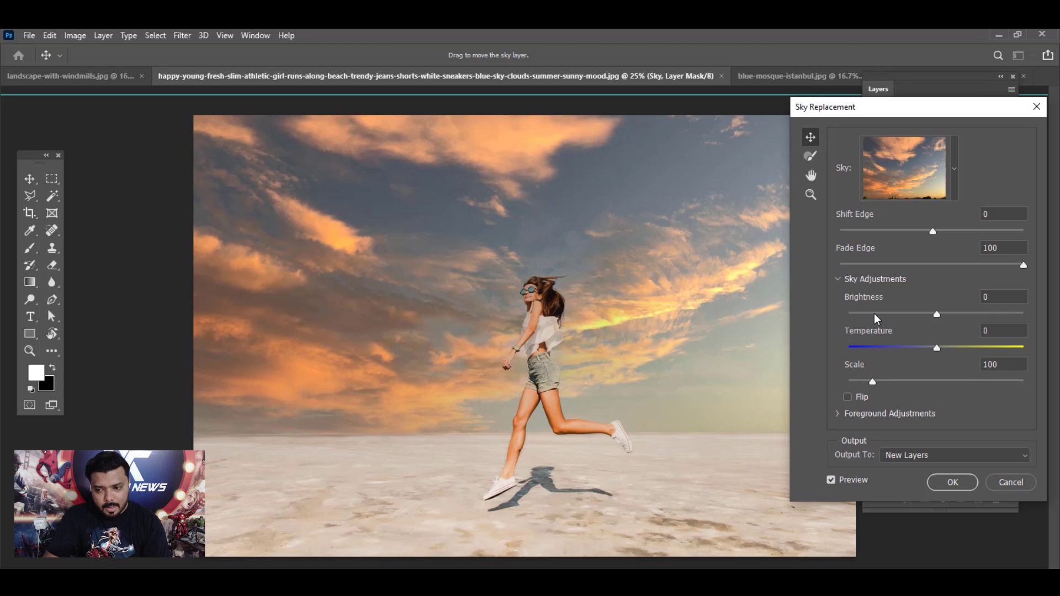
drag(936, 348, 864, 348)
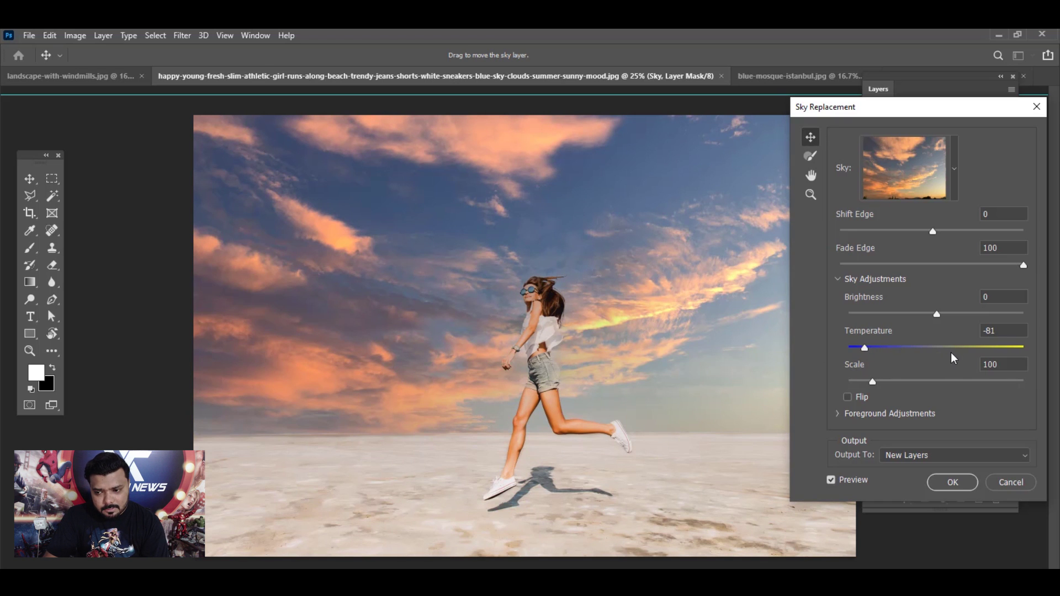
drag(937, 315, 947, 315)
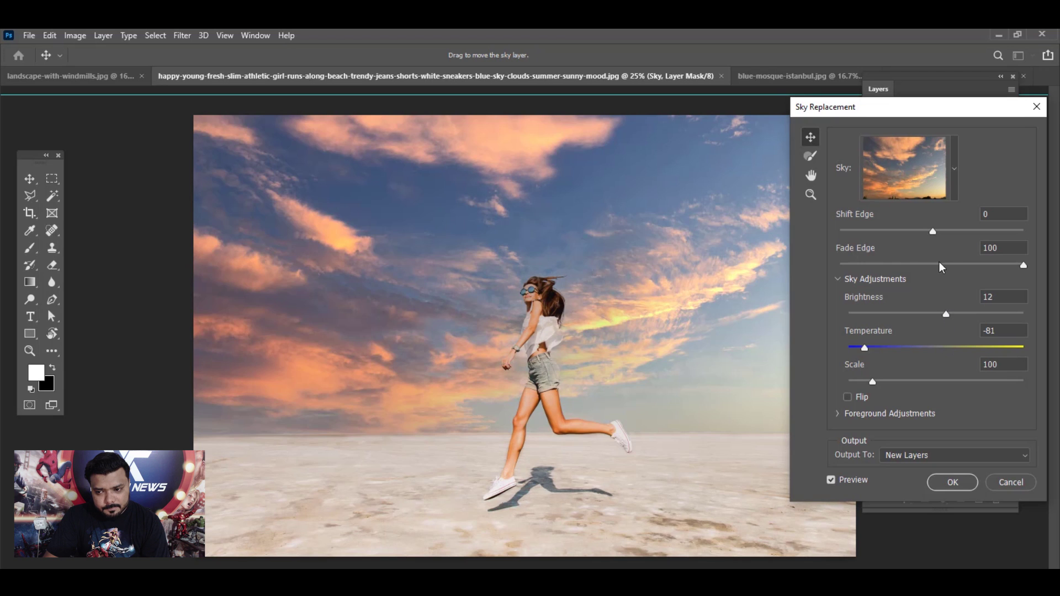
Step: Reduce the fade edge, push the shift edge outward and try the cloudy blue sky preset
click(986, 265)
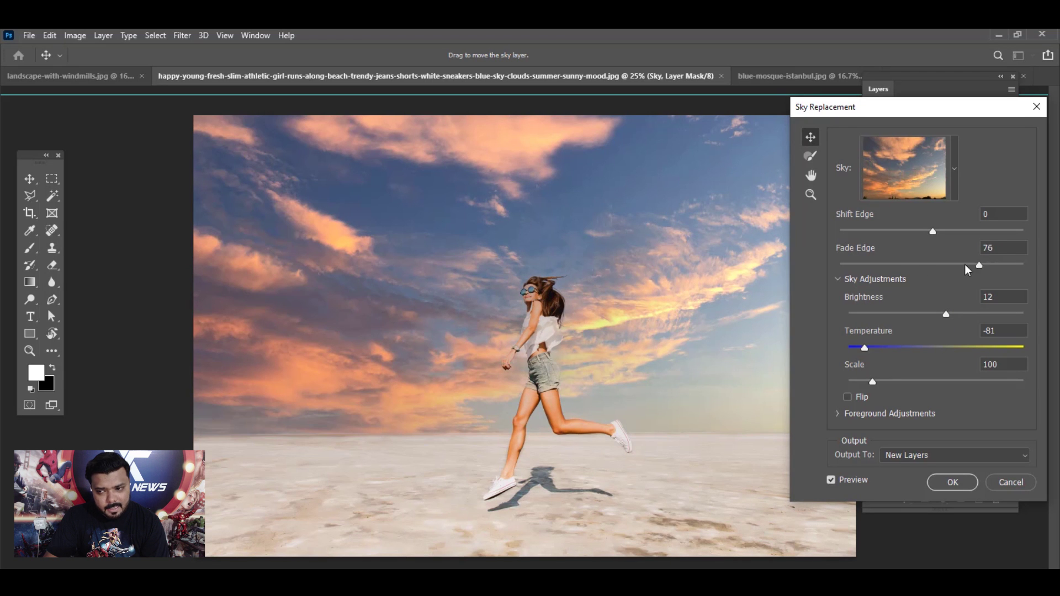
click(945, 265)
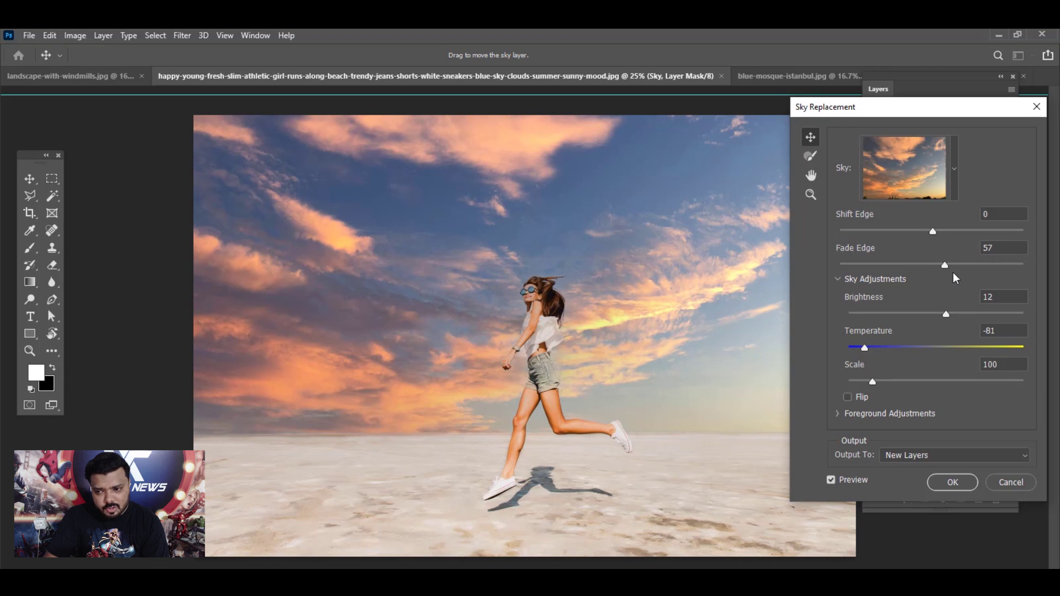
click(885, 232)
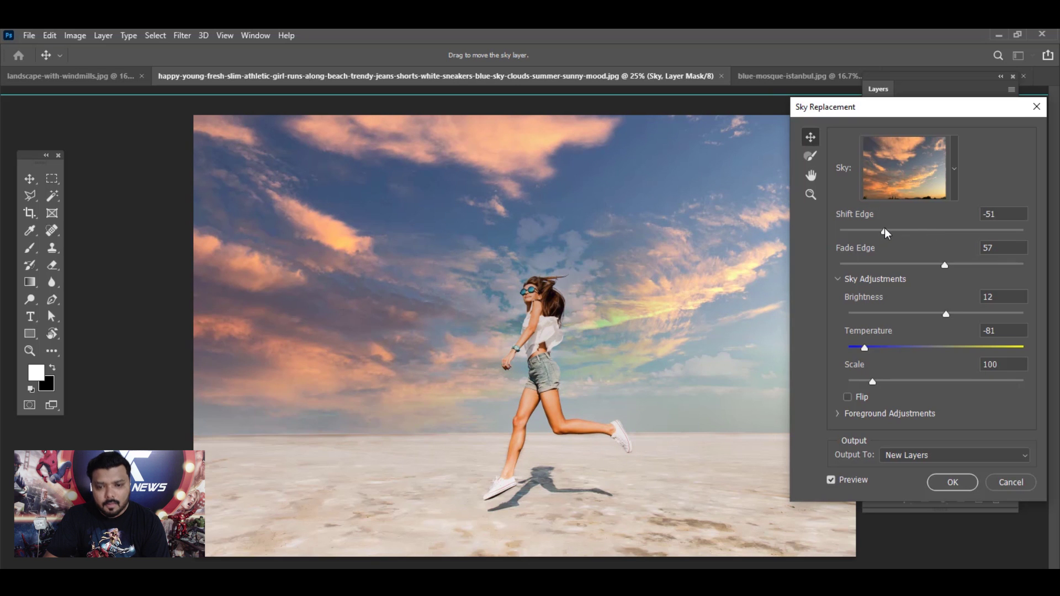
drag(884, 232, 957, 232)
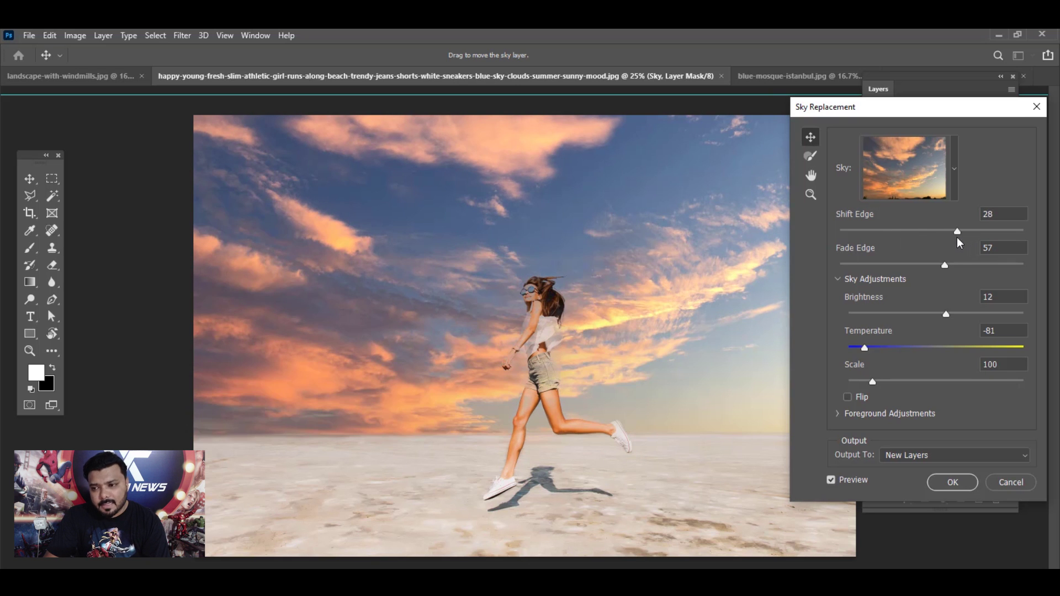
click(946, 194)
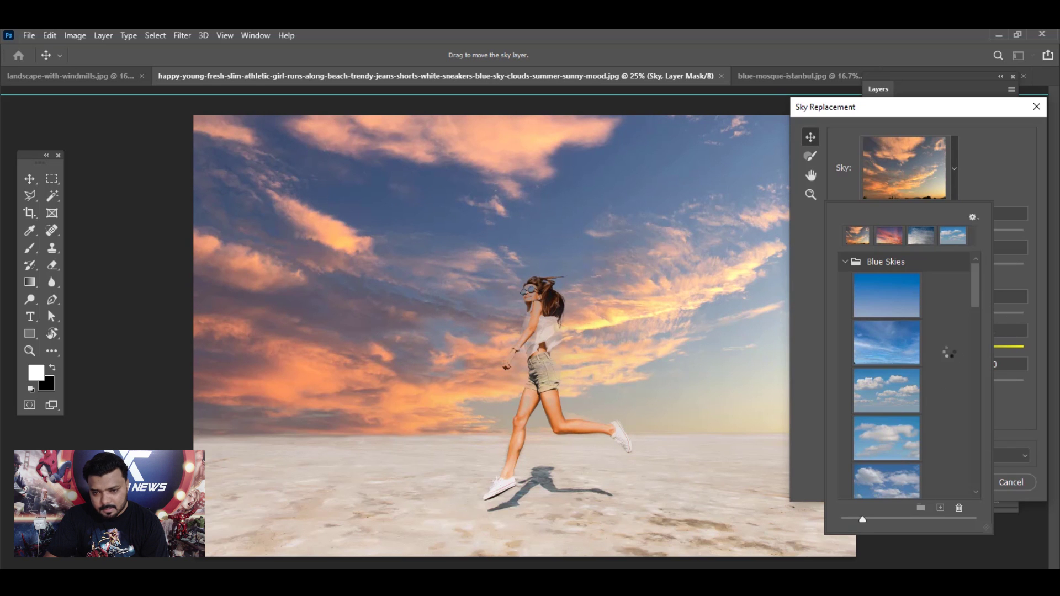
click(885, 389)
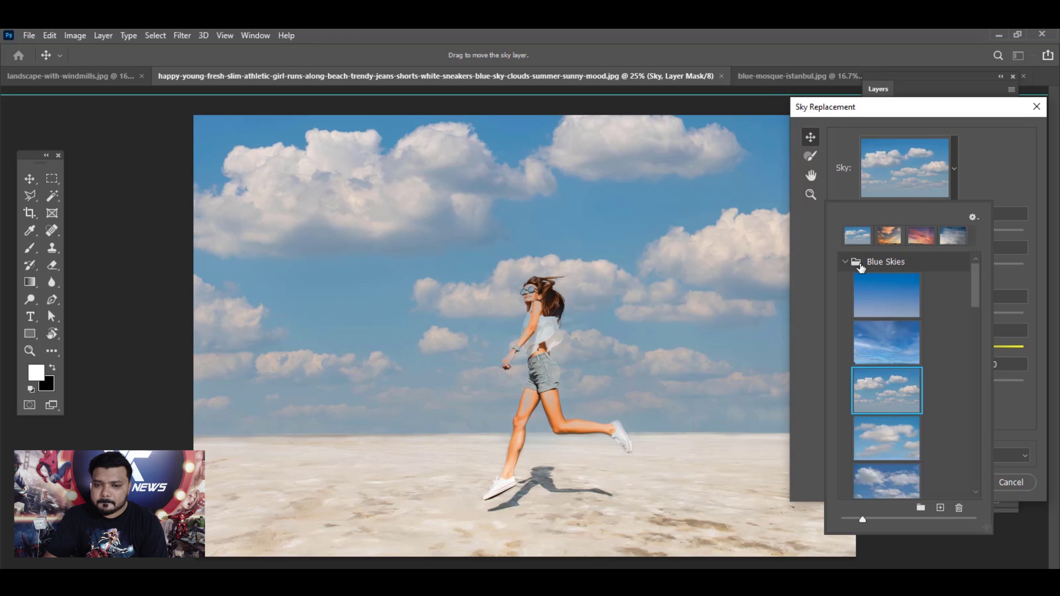
Step: Cancel the beach sky replacement and start Sky Replacement on the mosque photo
click(1010, 482)
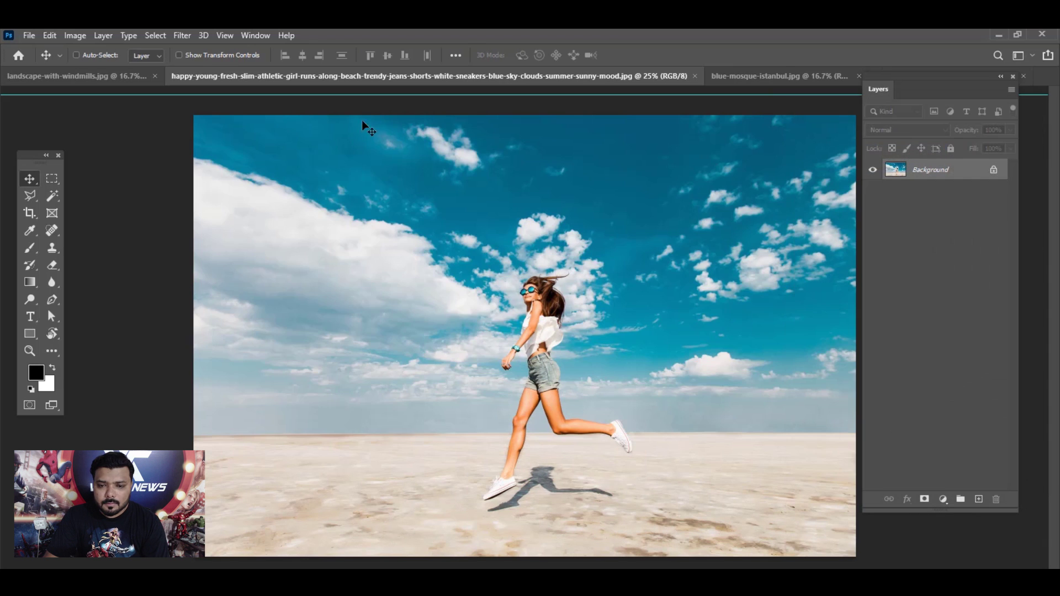
click(740, 77)
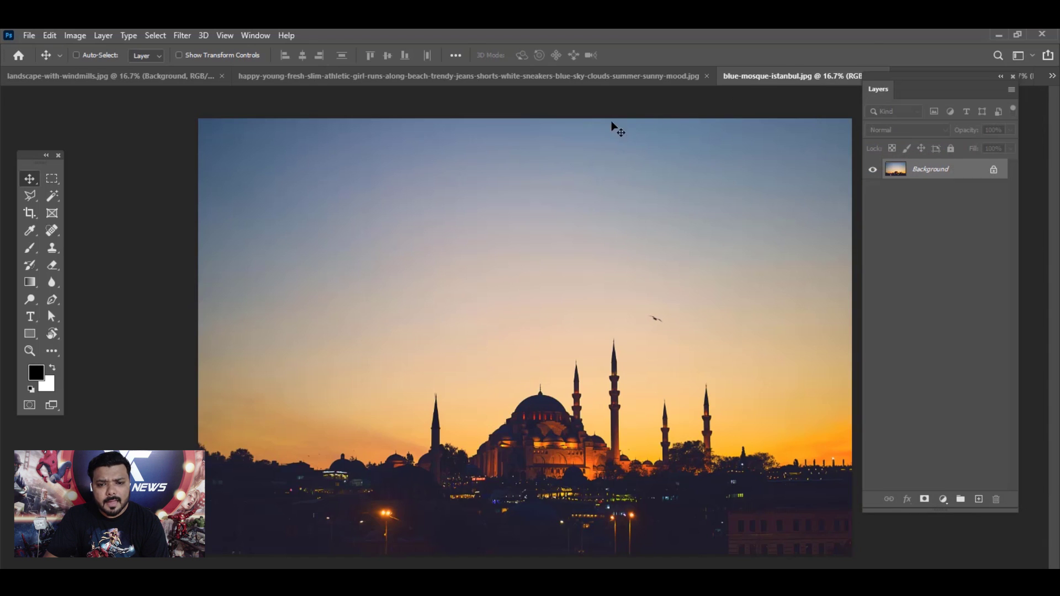
click(49, 36)
click(108, 376)
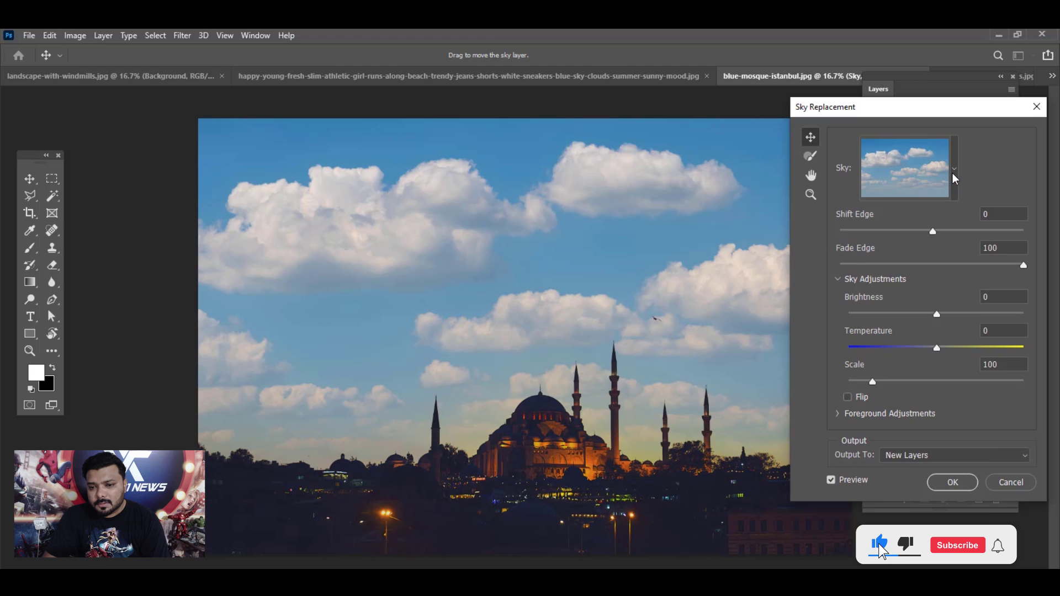
Step: Choose the pink-cloud sunset sky, warm its temperature and apply the replacement
click(938, 187)
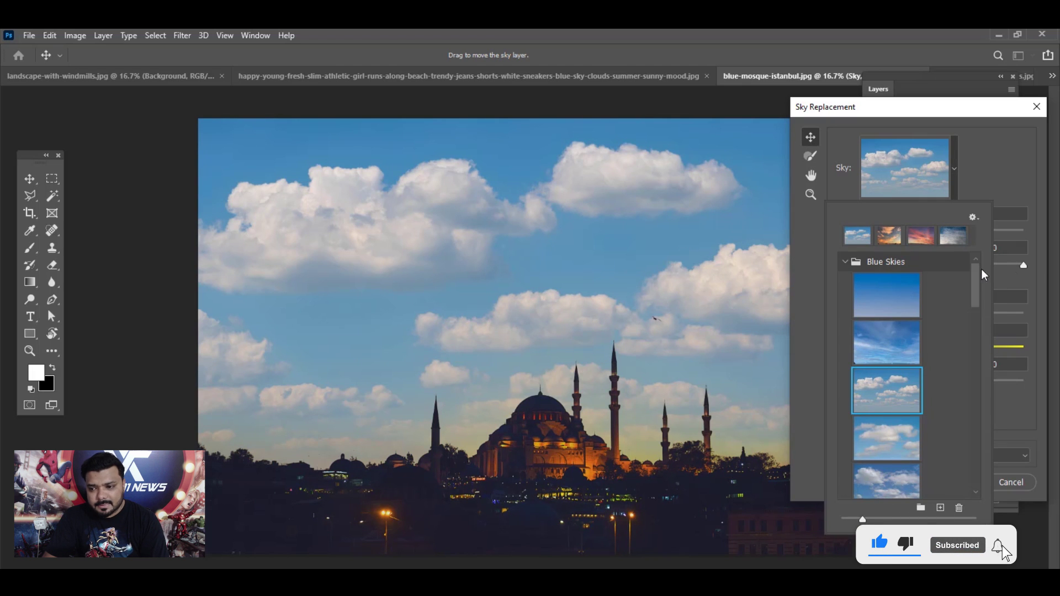
drag(977, 276, 978, 473)
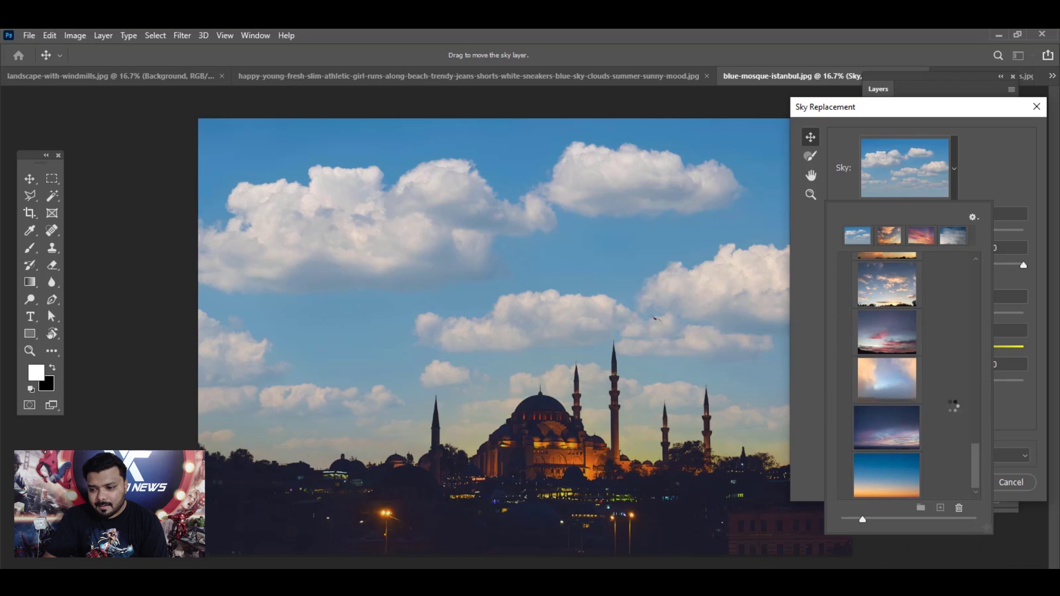
click(886, 427)
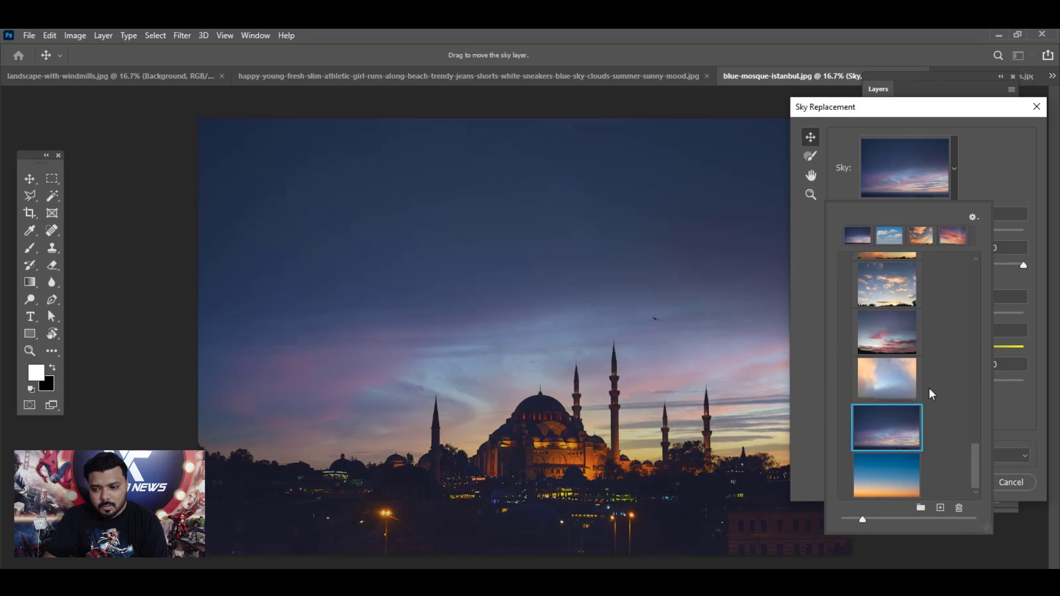
click(893, 337)
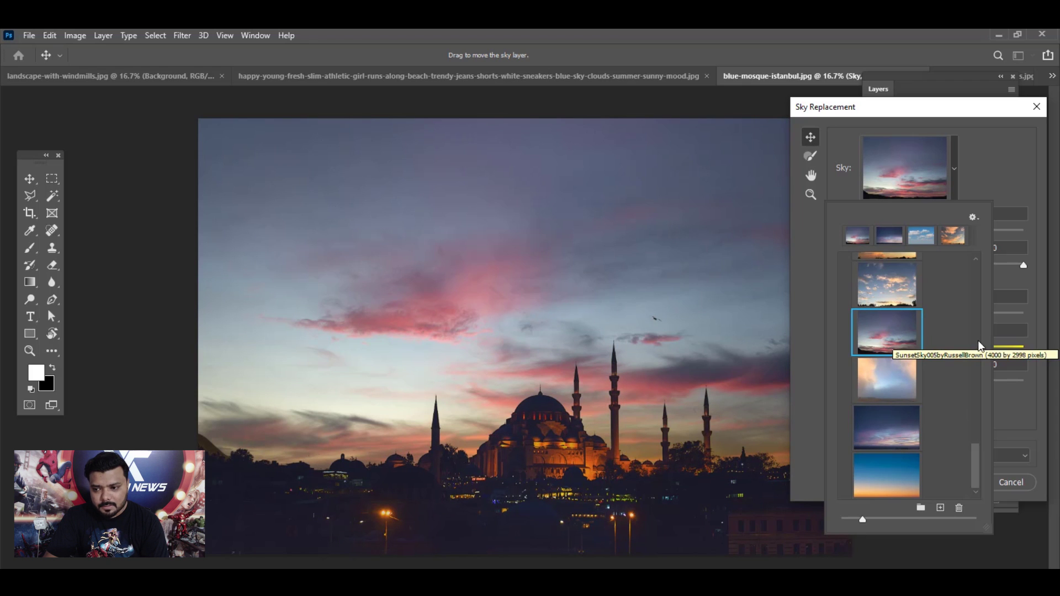
click(1013, 383)
drag(937, 348, 986, 352)
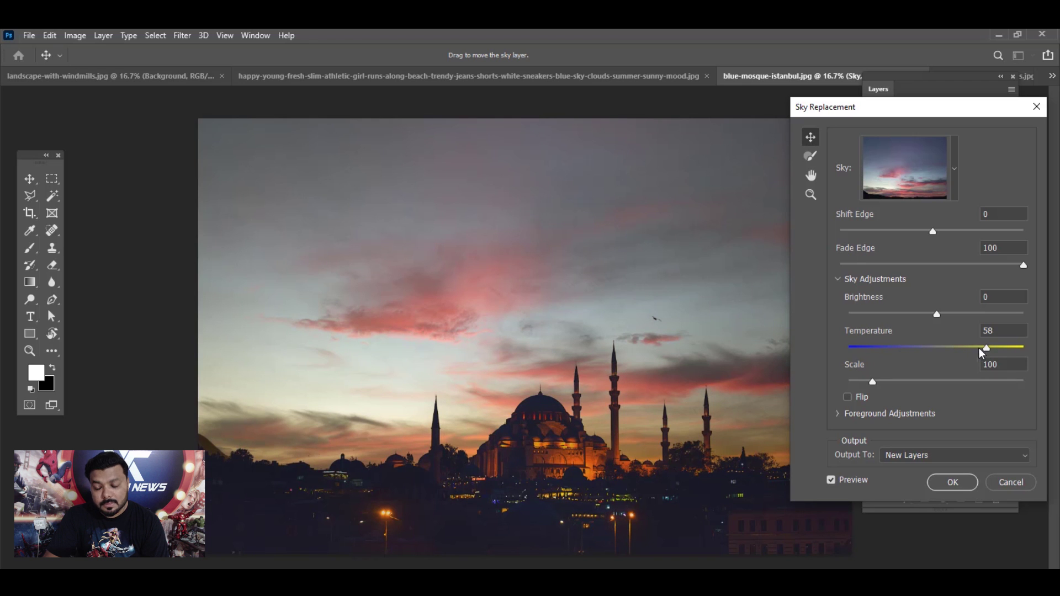
key(Return)
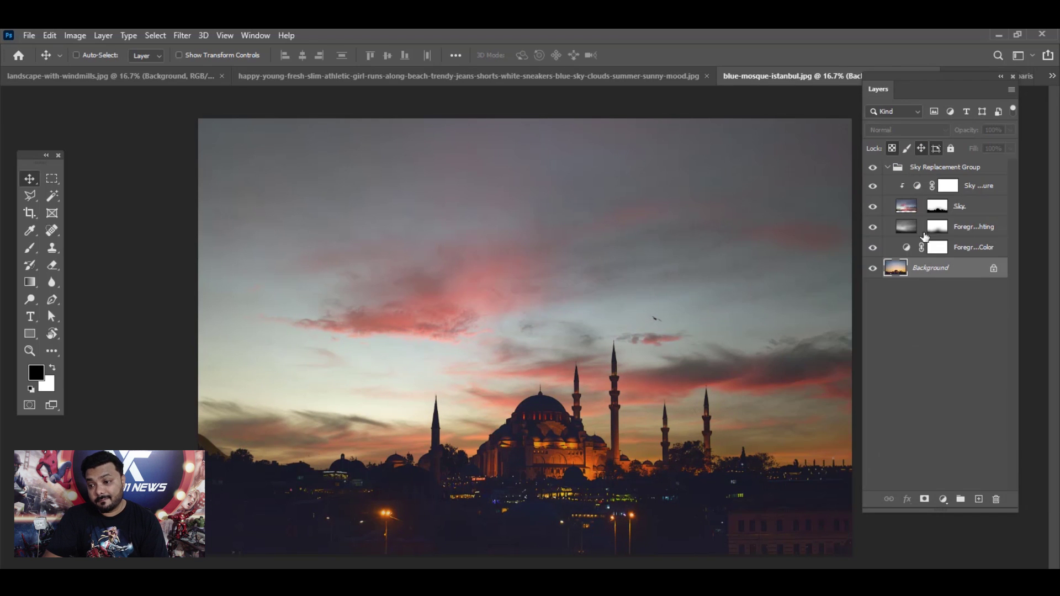
Step: Bring up the freckled redhead portrait in the Neural Filters workspace
click(518, 79)
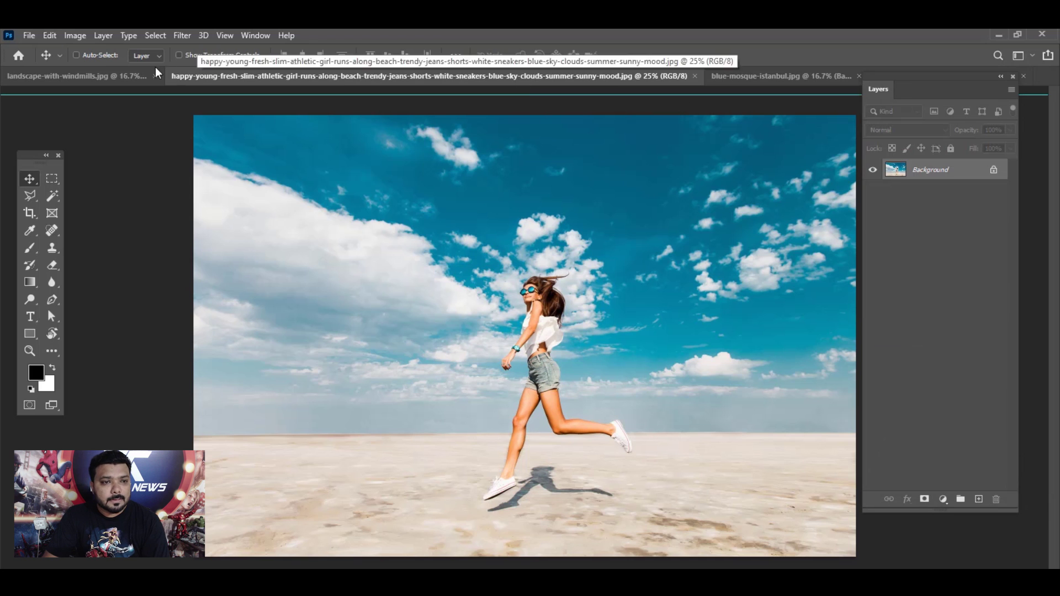
click(122, 75)
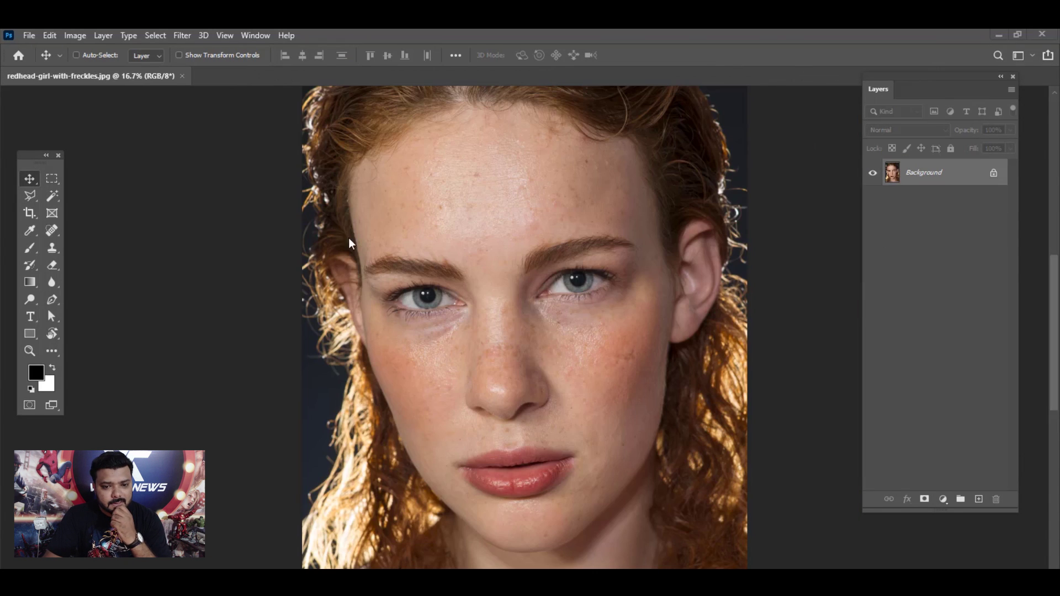
click(182, 36)
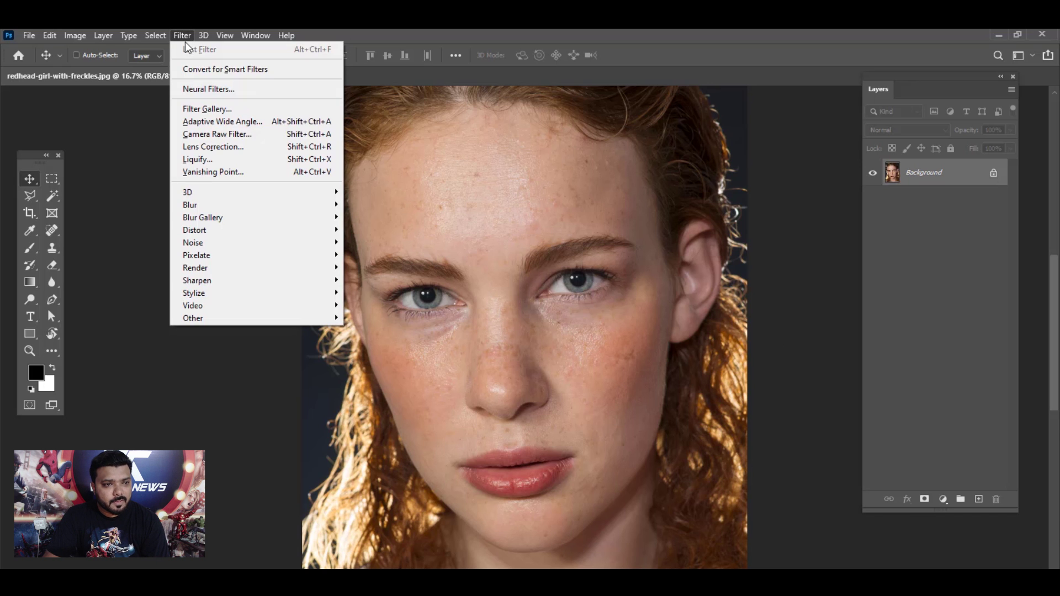
click(221, 90)
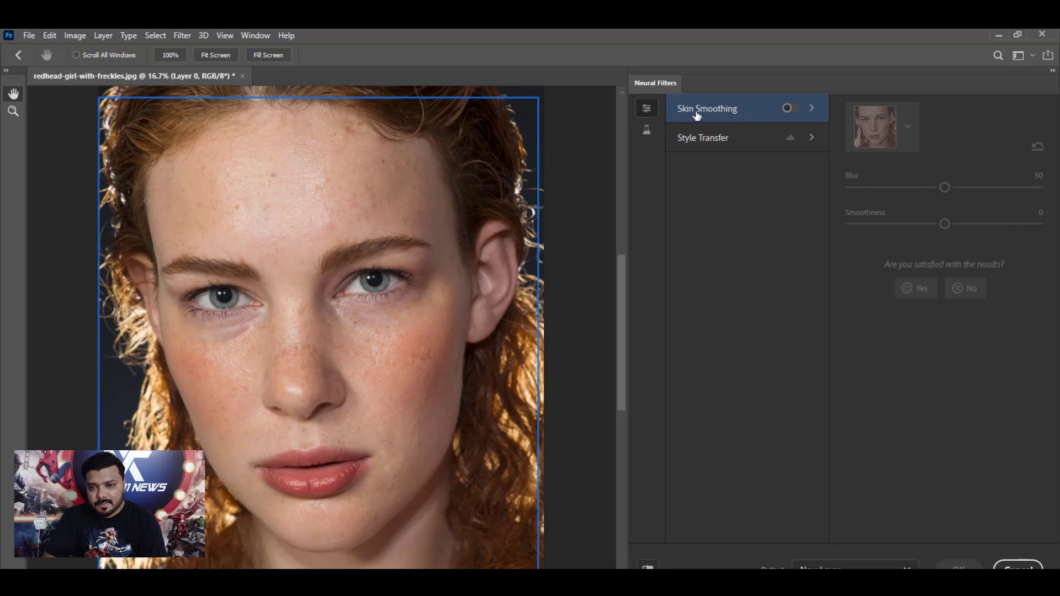
mouse_move(706, 109)
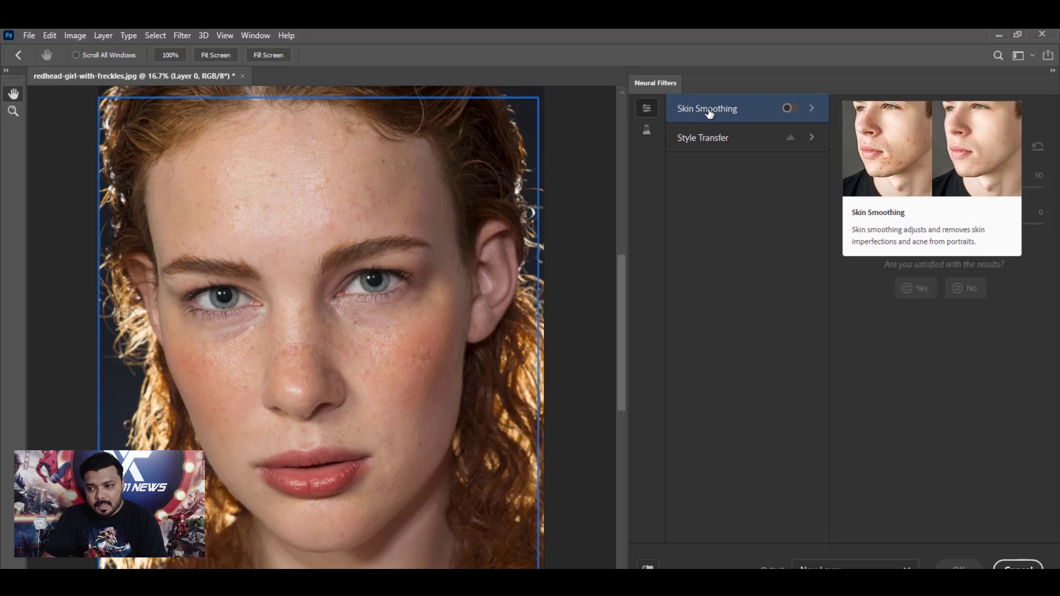
Step: Enable Skin Smoothing, compare with the original face and increase the smoothness
click(791, 108)
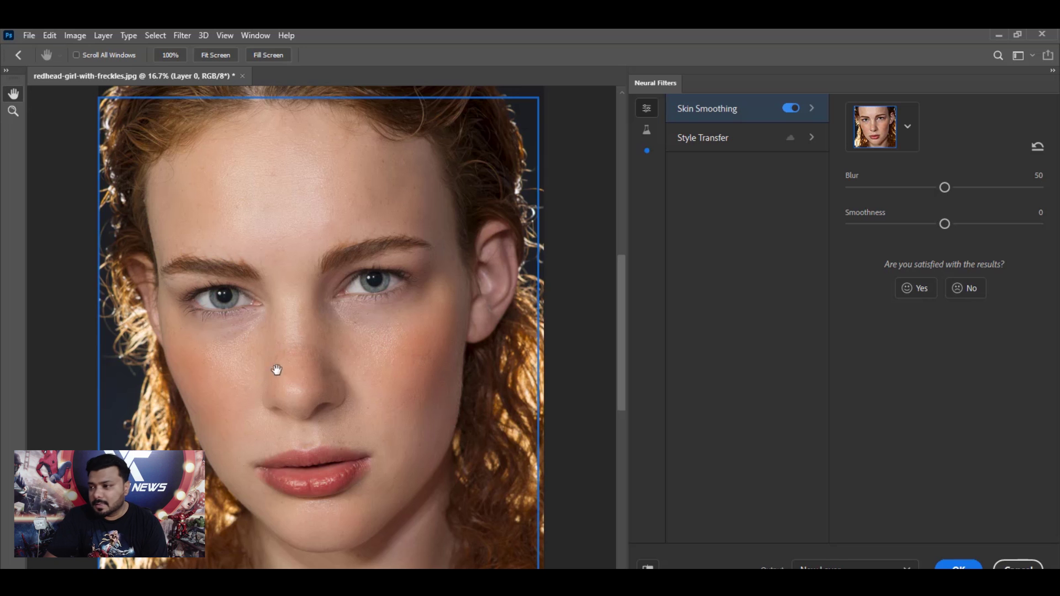
click(698, 566)
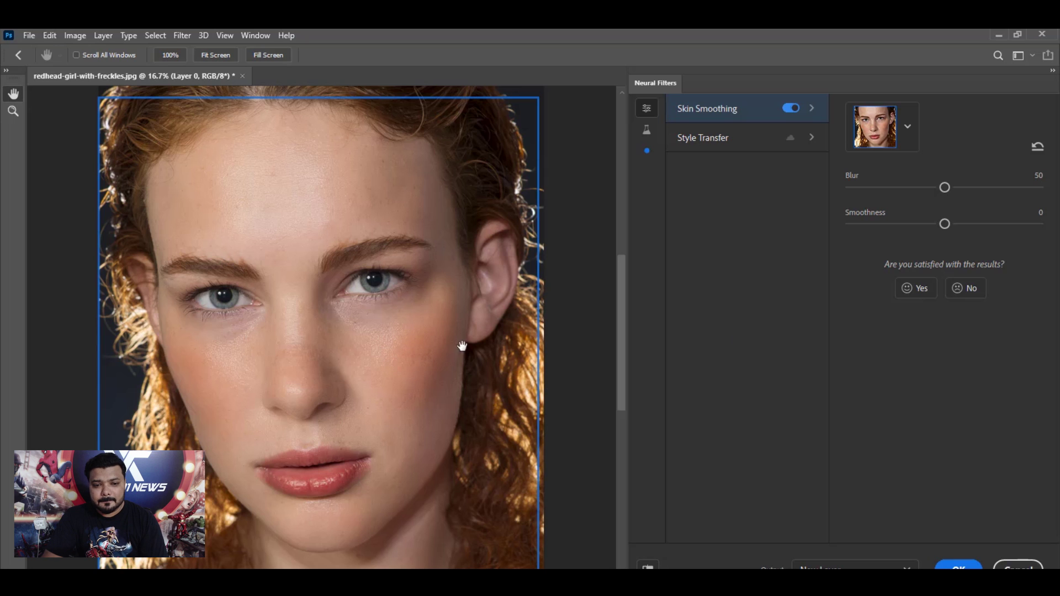
drag(945, 224, 993, 225)
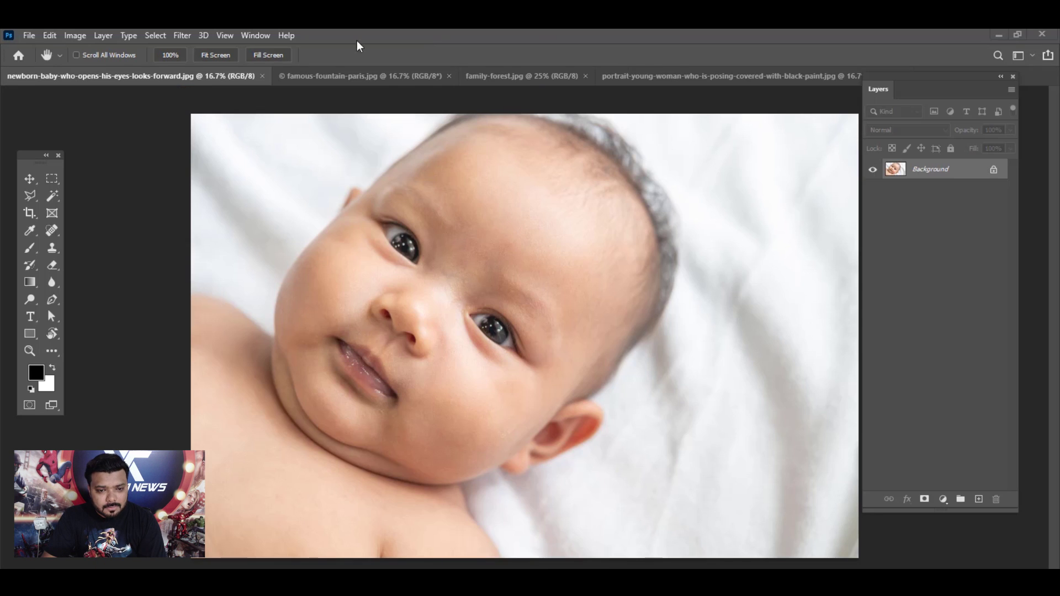
Step: Enable the beta Smart Portrait filter on the newborn baby photo
click(182, 35)
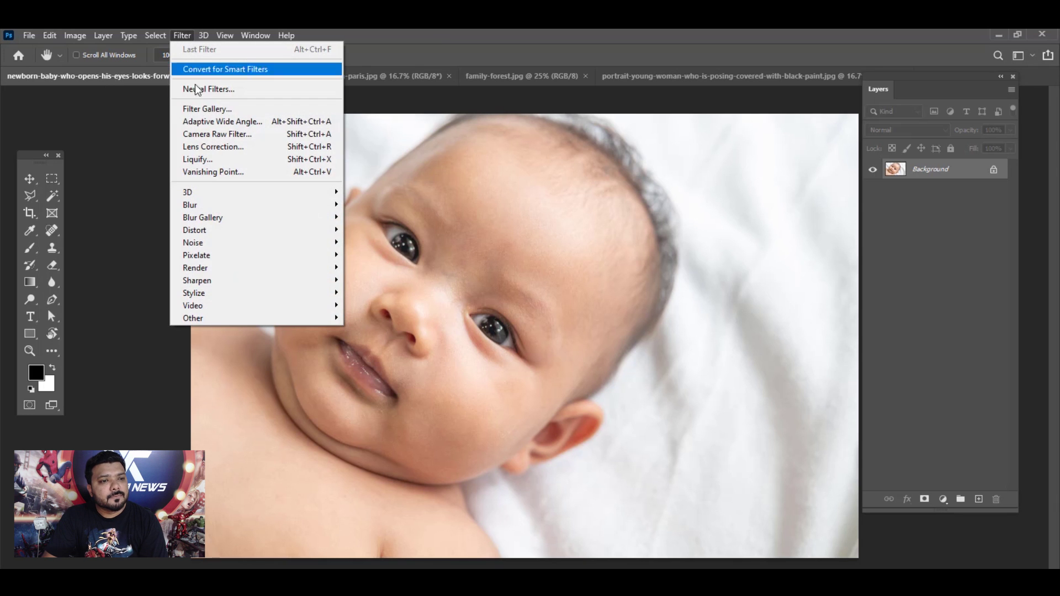
click(242, 89)
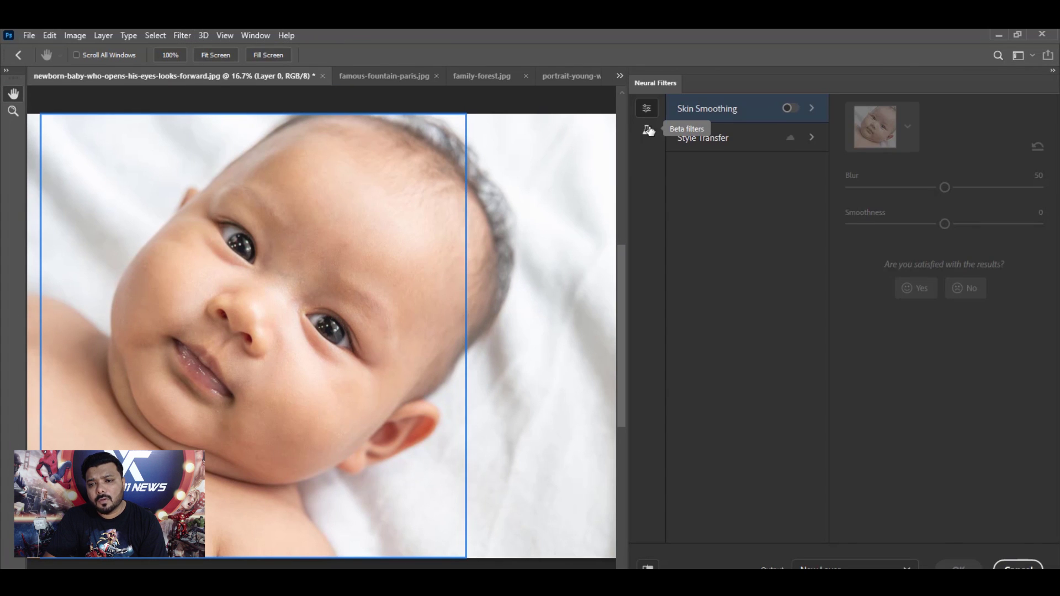
click(648, 129)
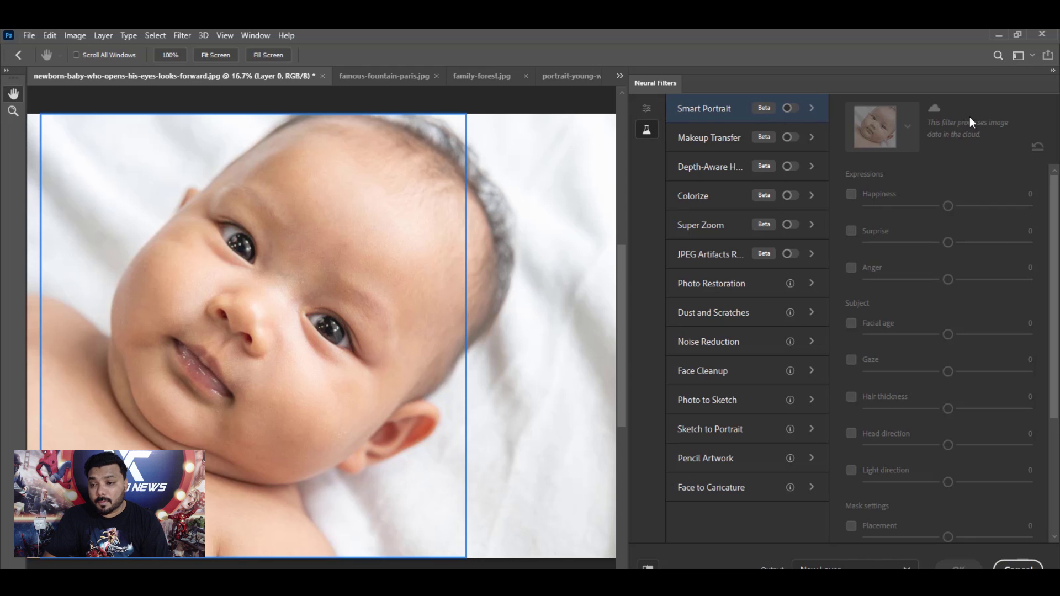
click(790, 109)
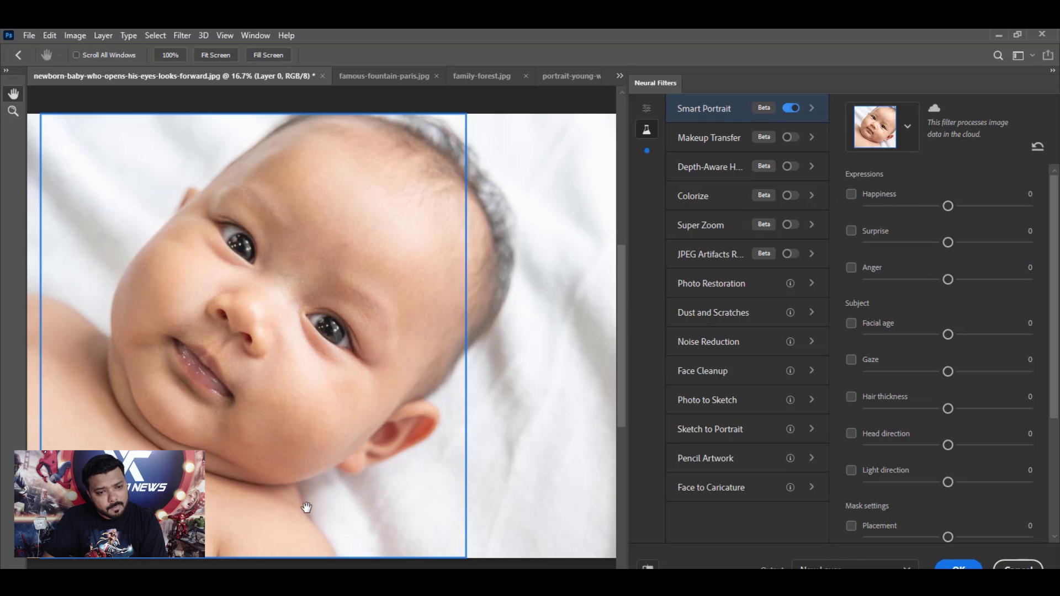
Step: Try a happier then an angry expression on the baby, removing each adjustment afterwards
click(852, 194)
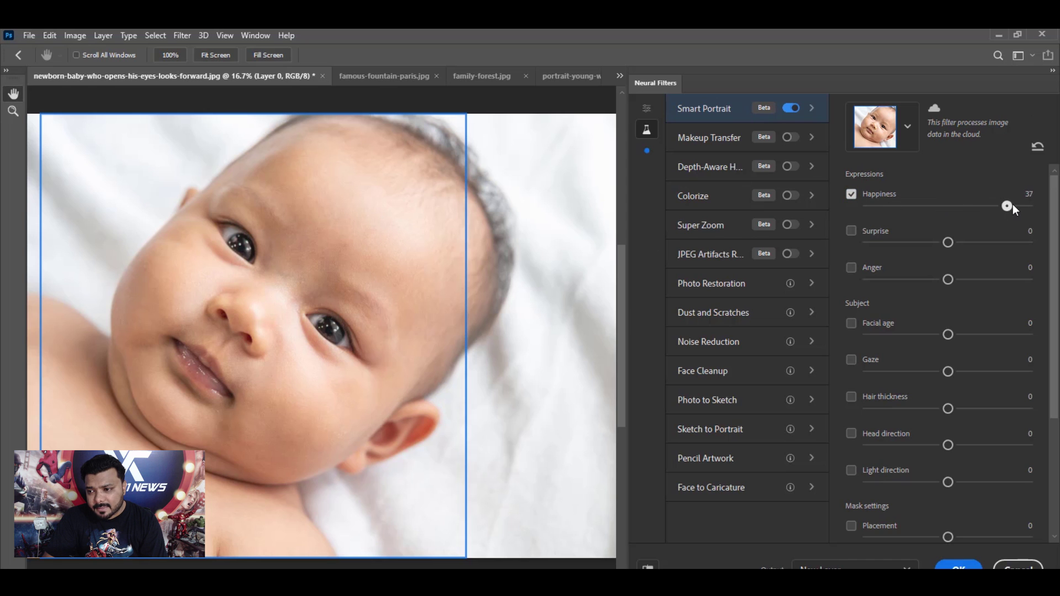
drag(1007, 206, 1011, 206)
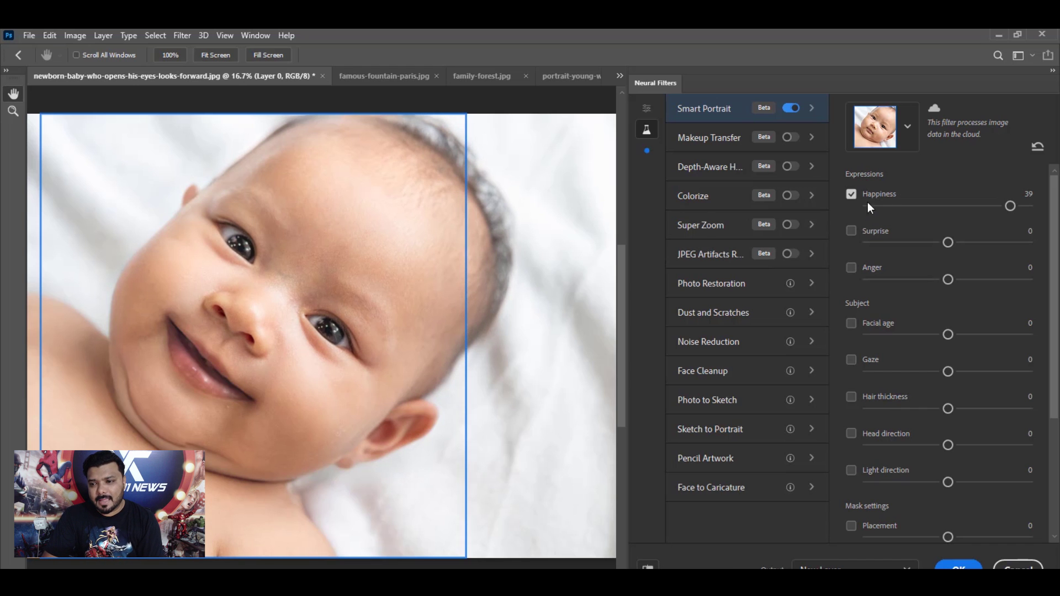
click(853, 195)
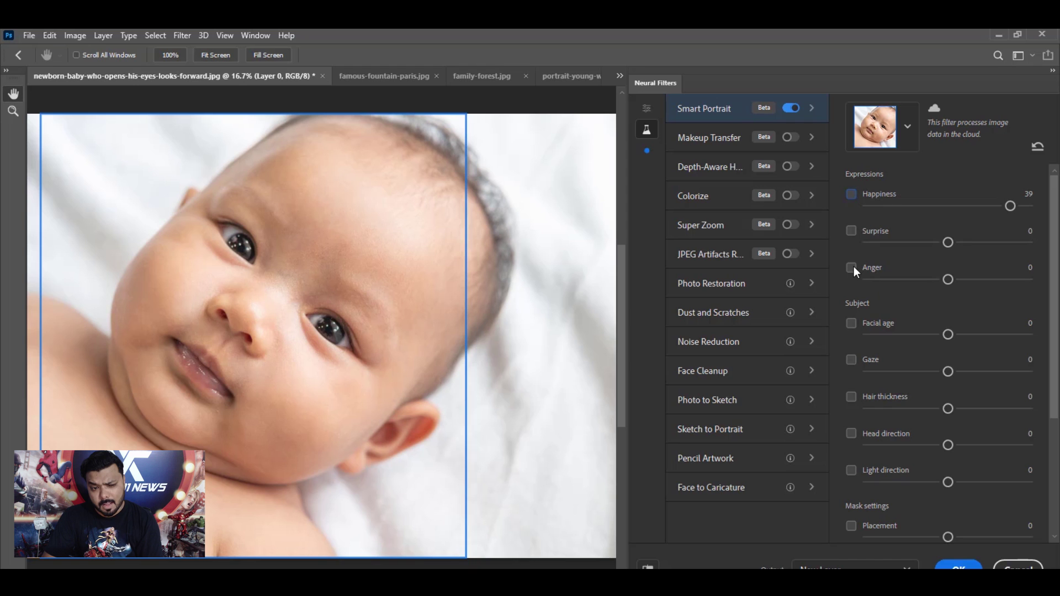
click(852, 266)
click(1007, 279)
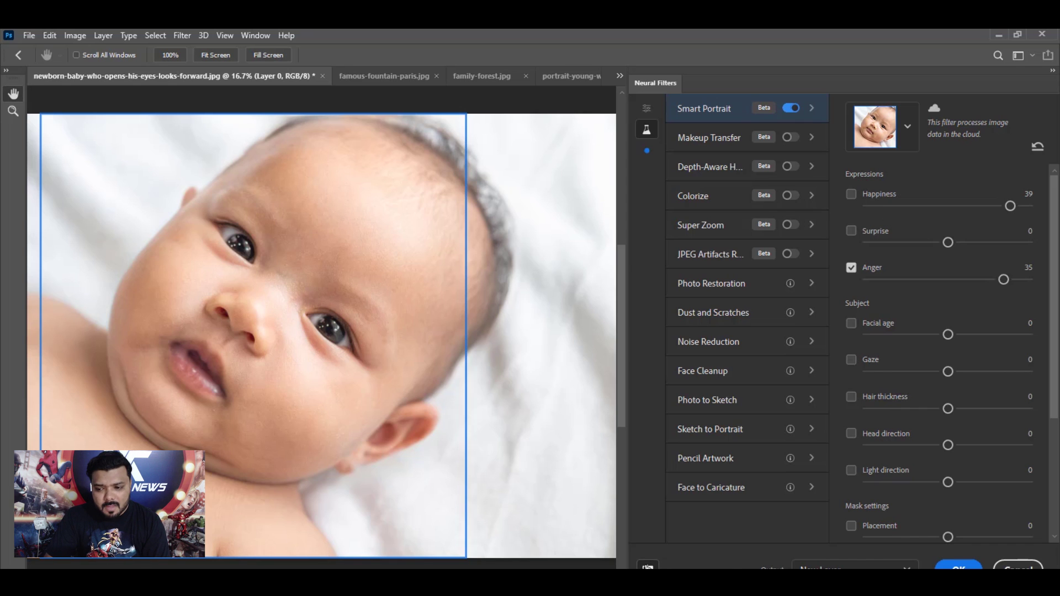
click(851, 267)
scroll(850, 331, down, 2)
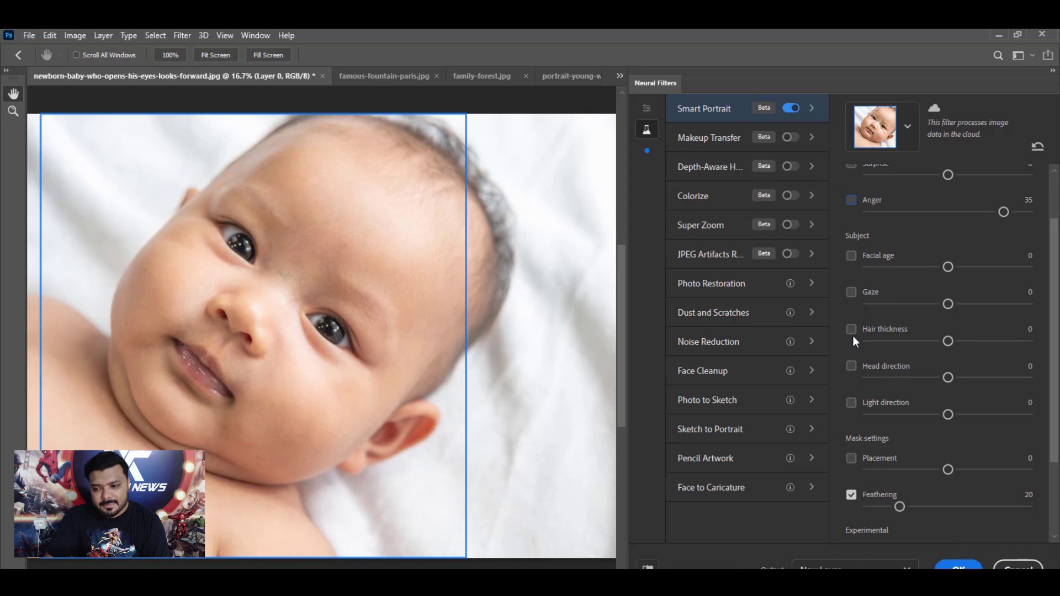
Step: Thicken the baby's hair with the Hair thickness adjustment
click(852, 330)
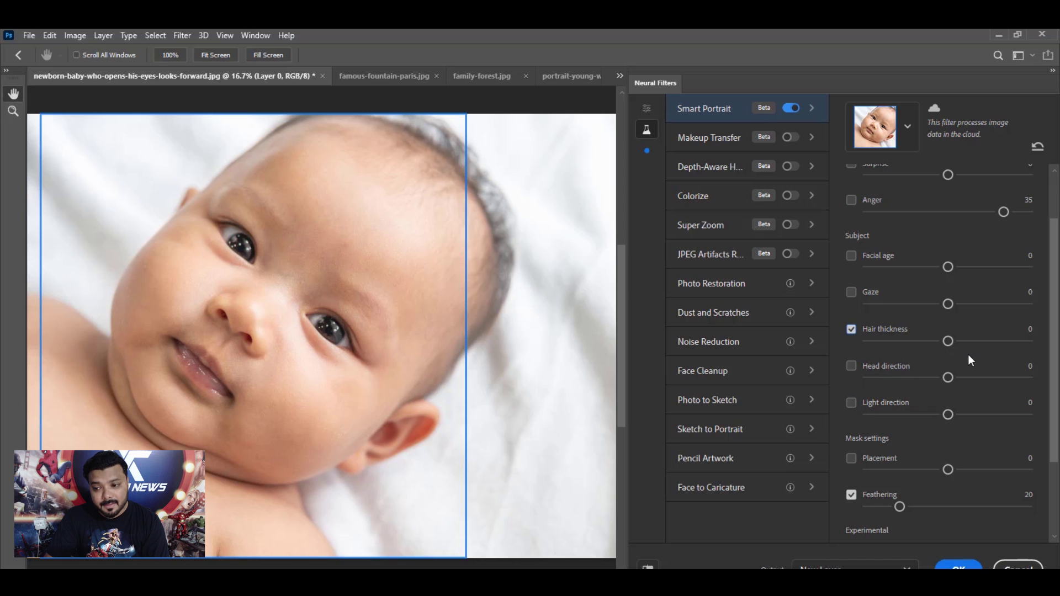
drag(948, 341, 1002, 341)
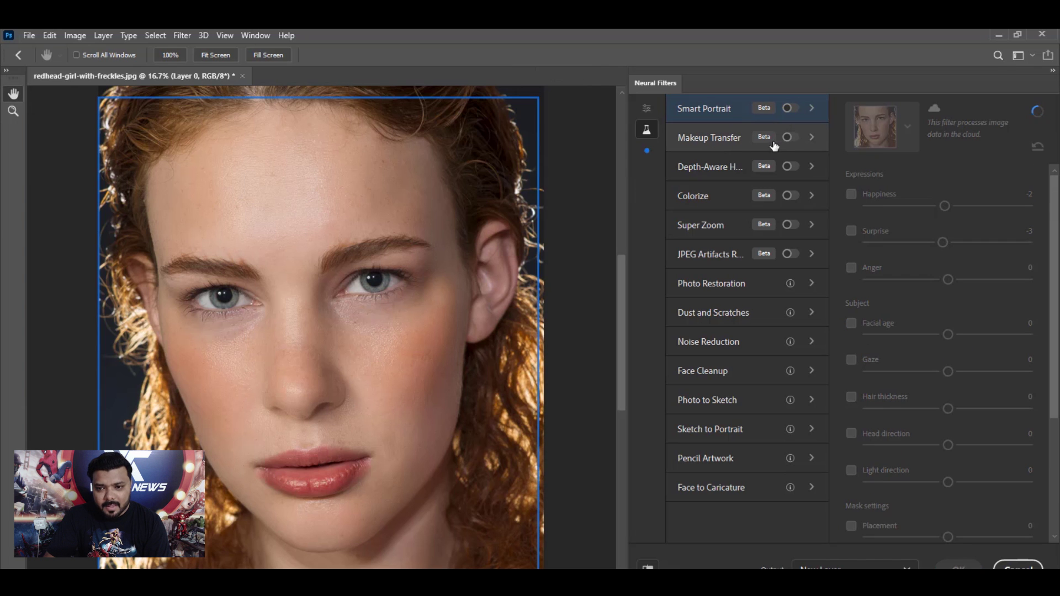
Step: Transfer makeup from the candid-shot portrait onto the redhead and compare with the bare face
click(790, 140)
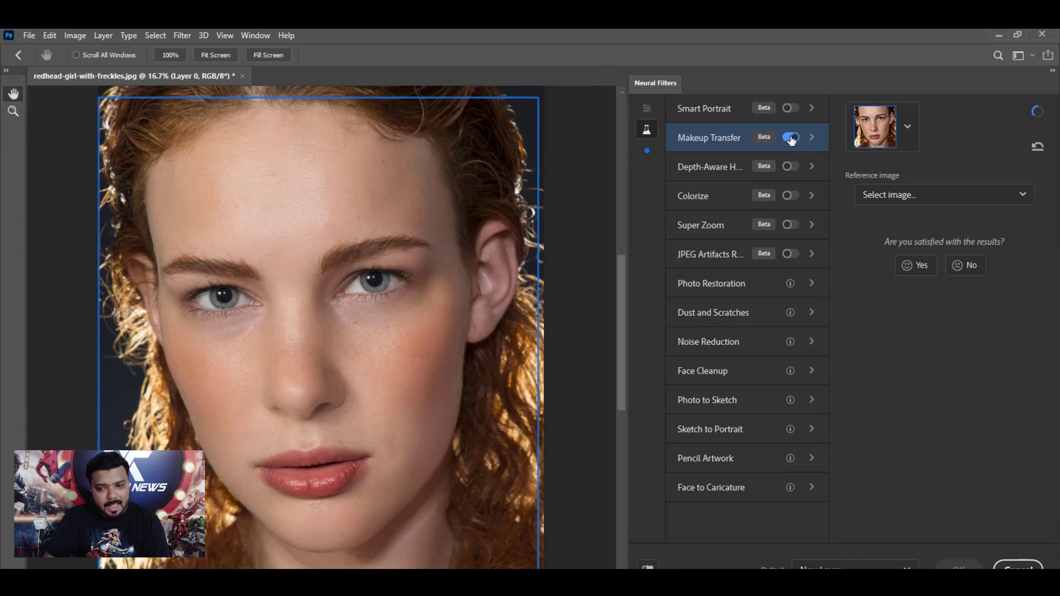
click(944, 194)
click(940, 220)
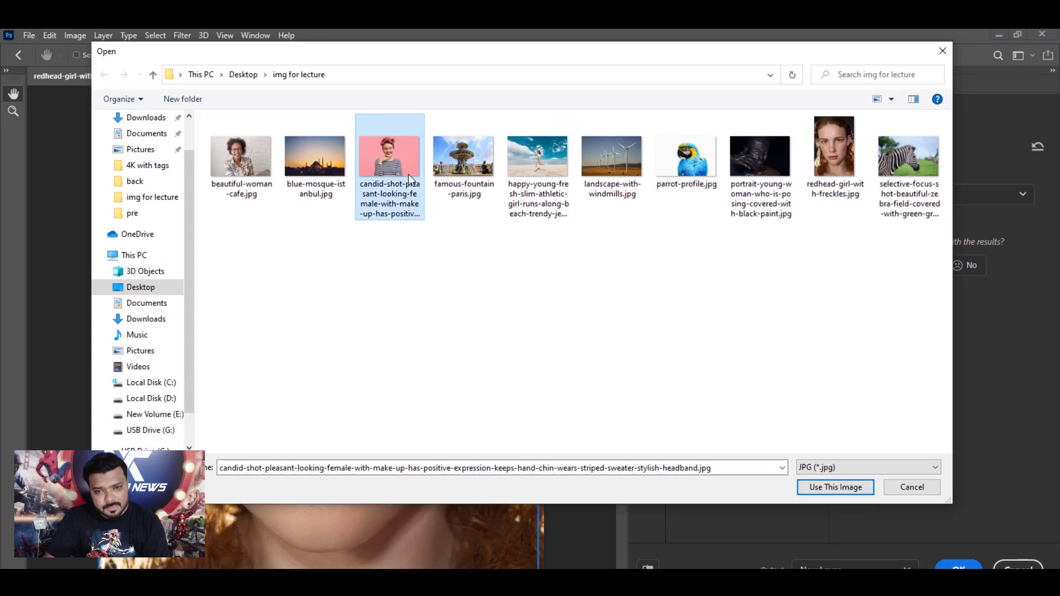
double_click(410, 179)
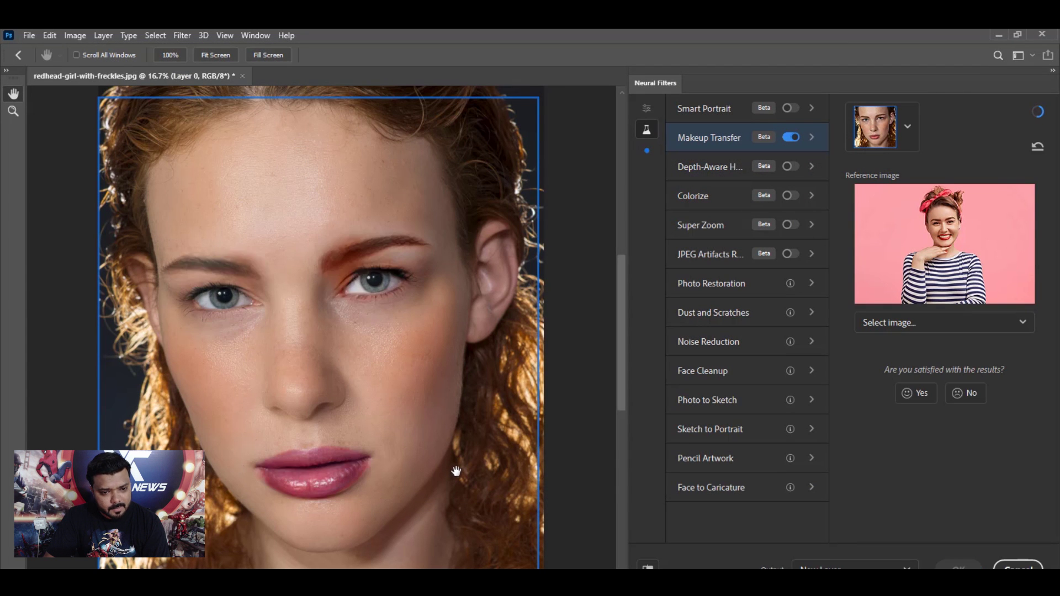
click(647, 569)
click(648, 568)
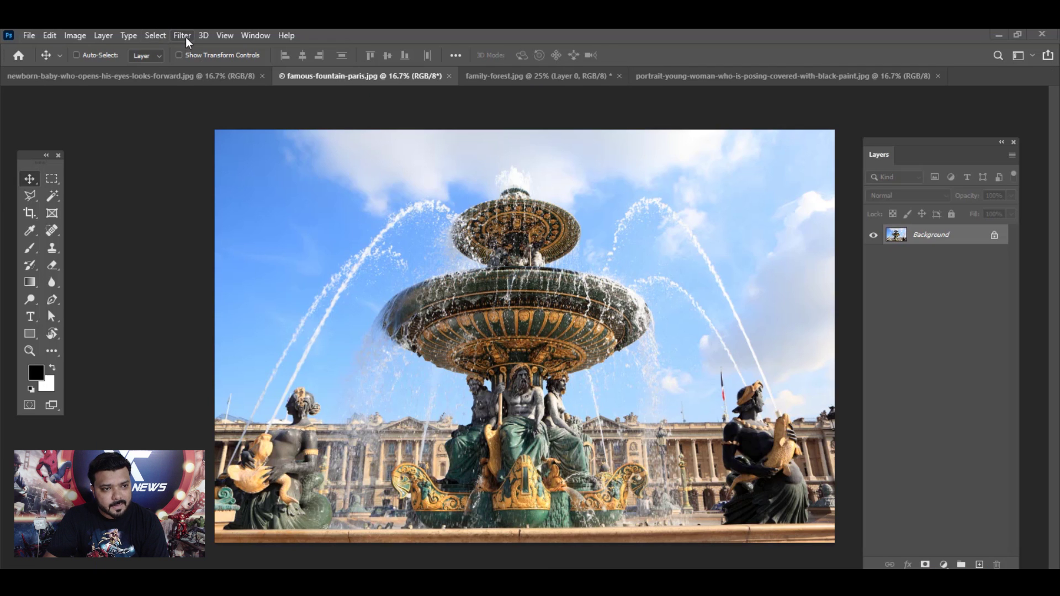
Step: Enable the beta Depth-Aware Haze filter on the Paris fountain photo
click(183, 36)
click(246, 90)
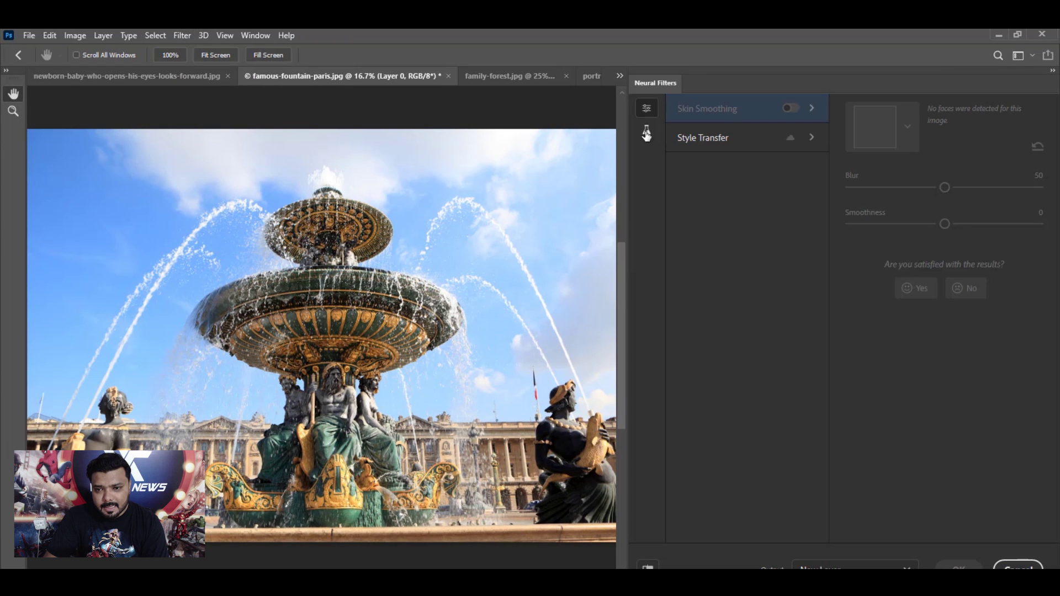
click(646, 132)
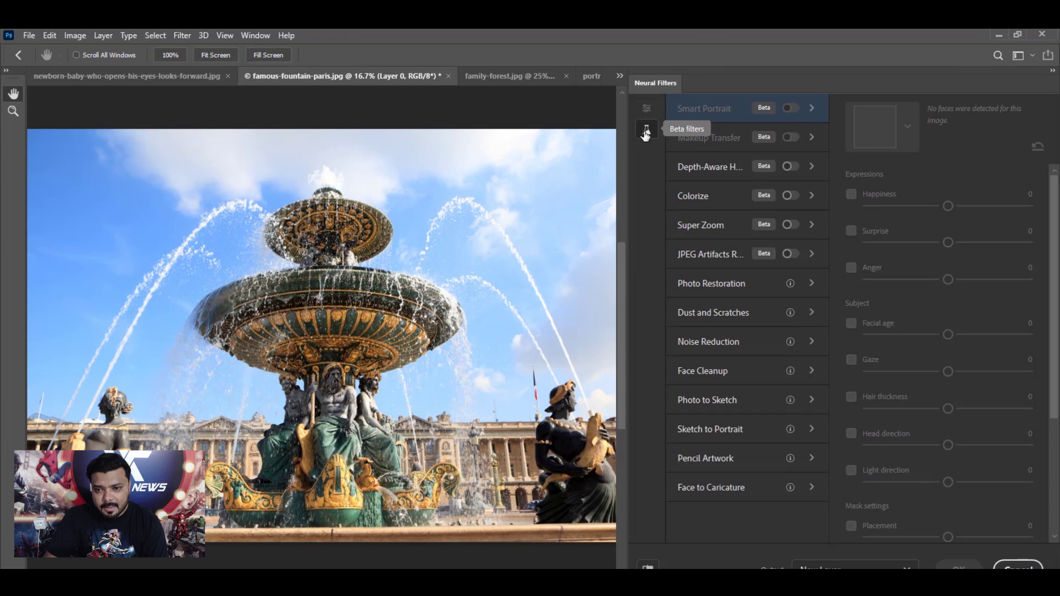
click(786, 167)
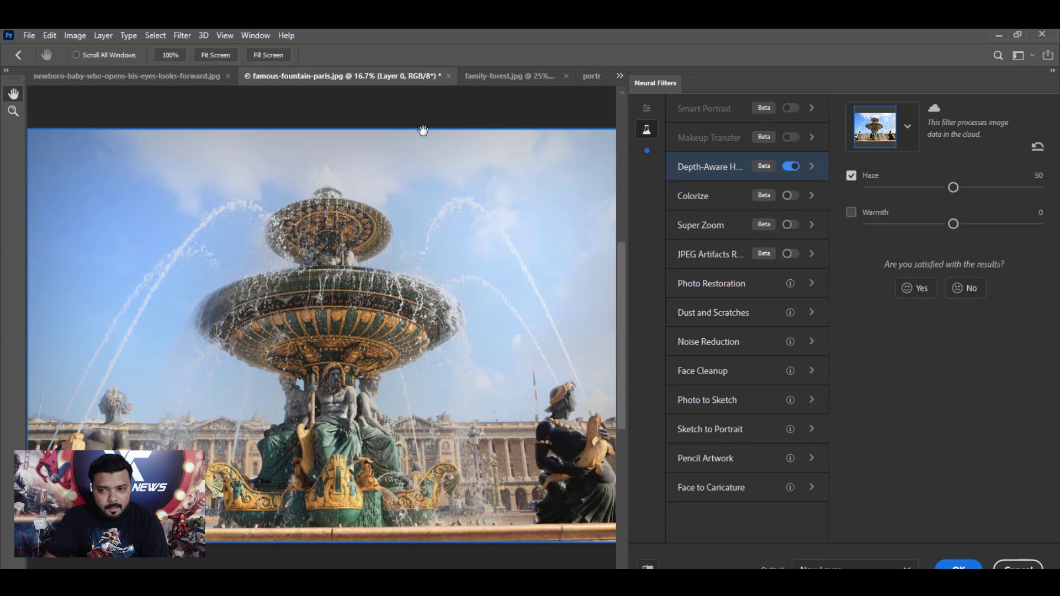
Step: Turn on the haze Warmth, try a cooler tone, then settle on a warmer value
click(852, 213)
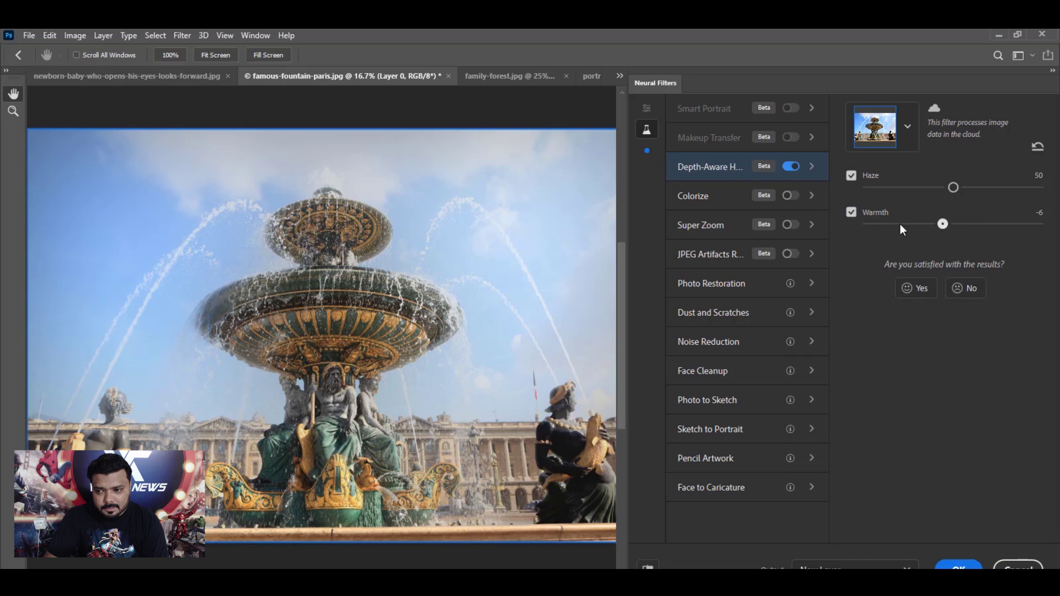
drag(900, 224, 881, 225)
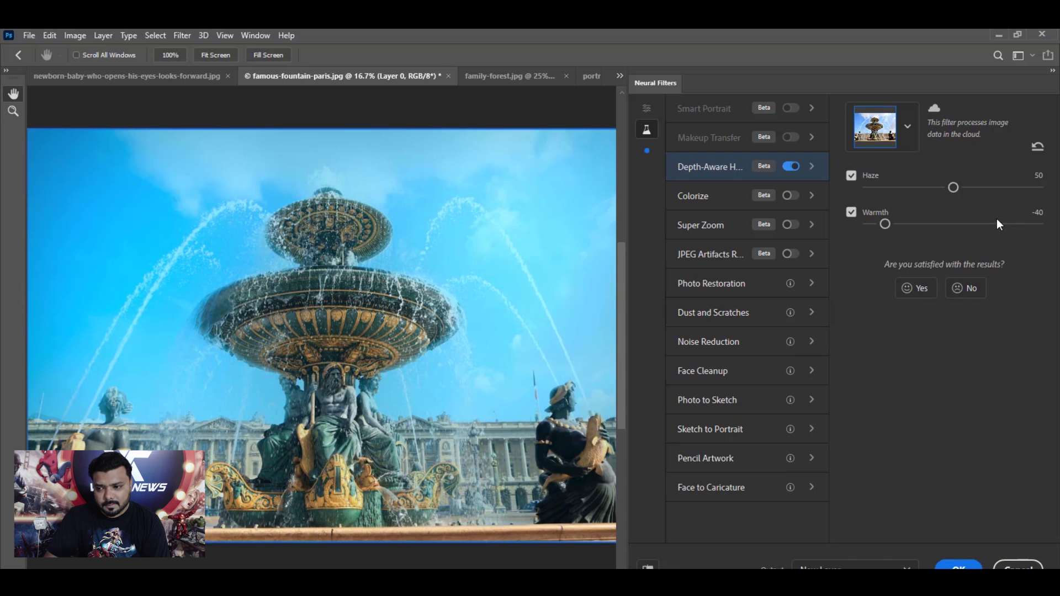
click(999, 224)
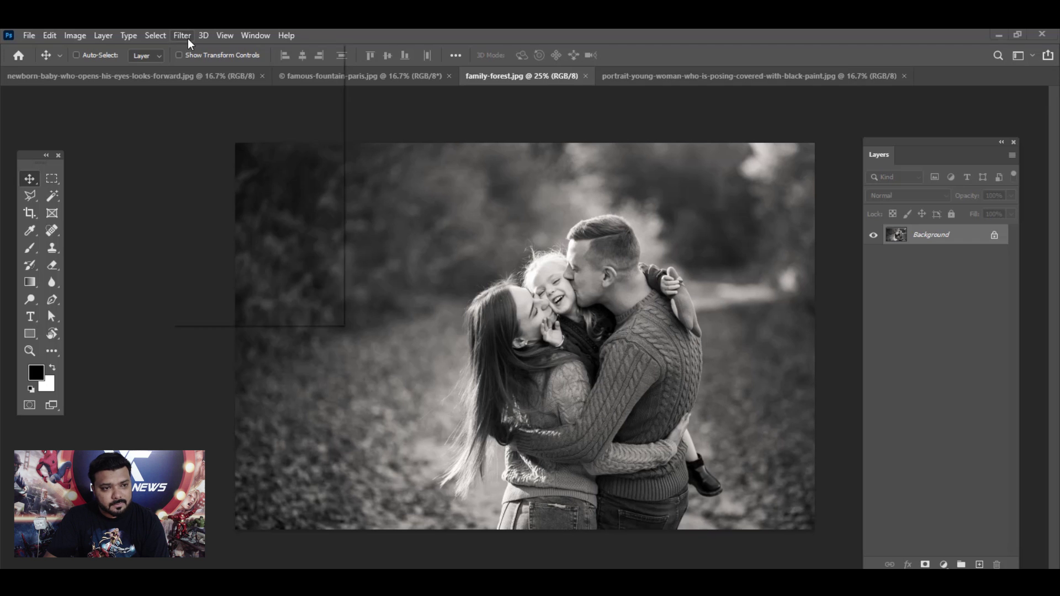
Step: Enable the beta Colorize filter on the black-and-white family photo
click(183, 35)
click(207, 89)
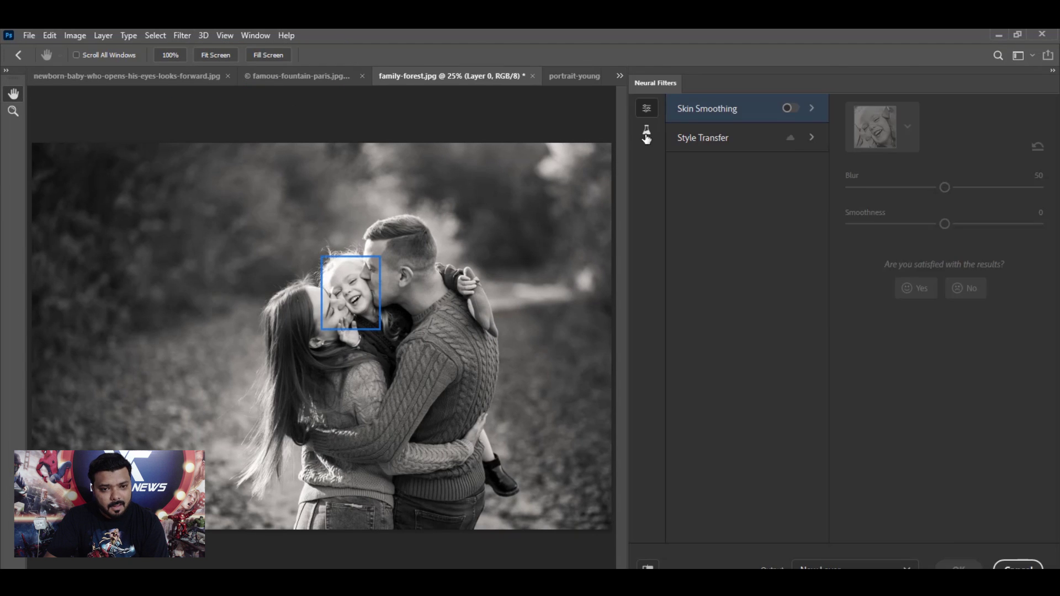
click(647, 132)
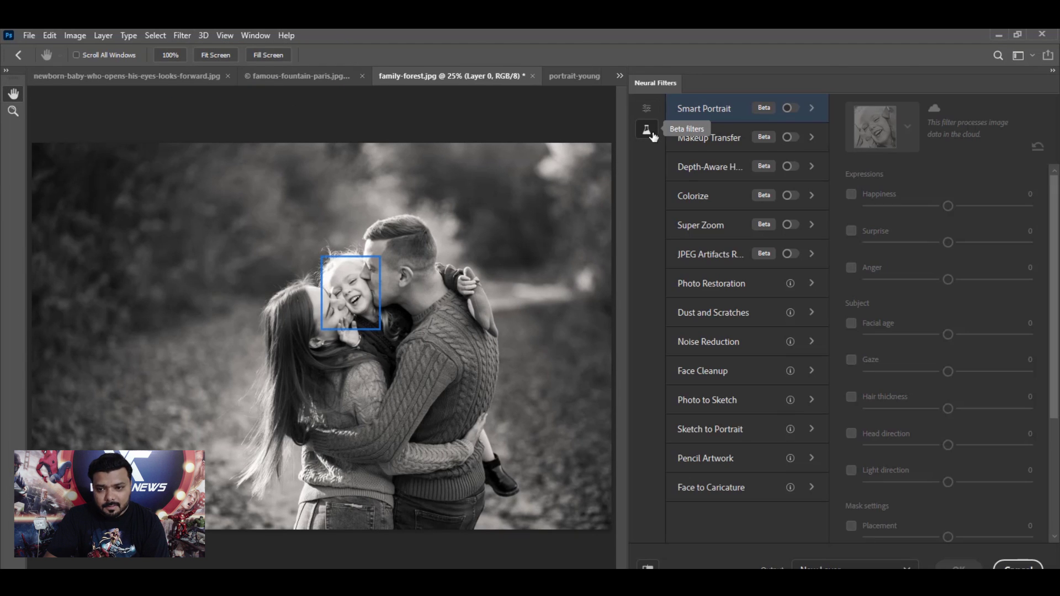
click(791, 197)
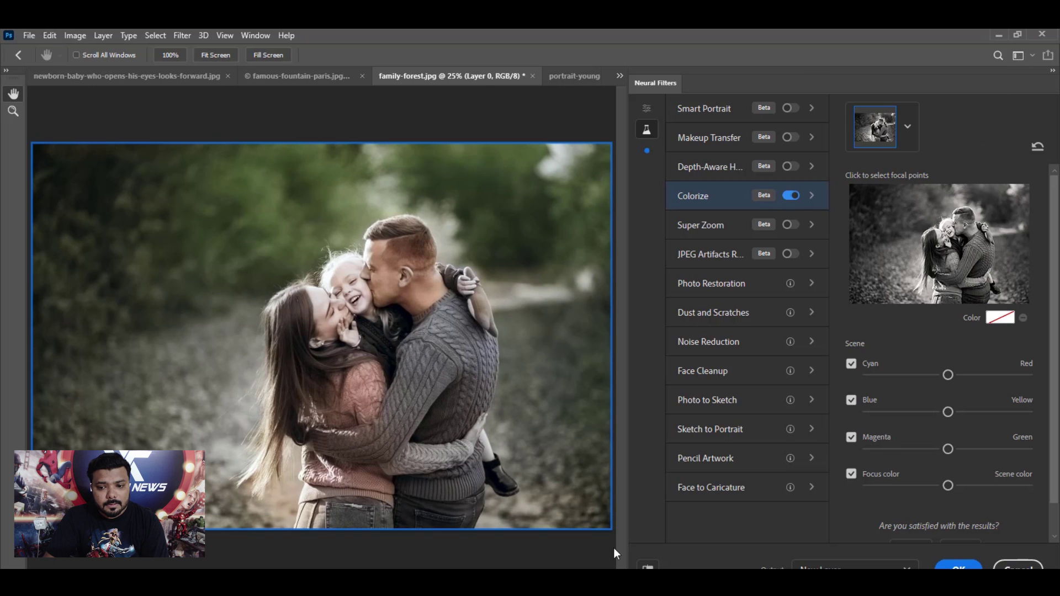
Step: Compare against the original, apply the colorization as a new layer and toggle it over the original
click(648, 567)
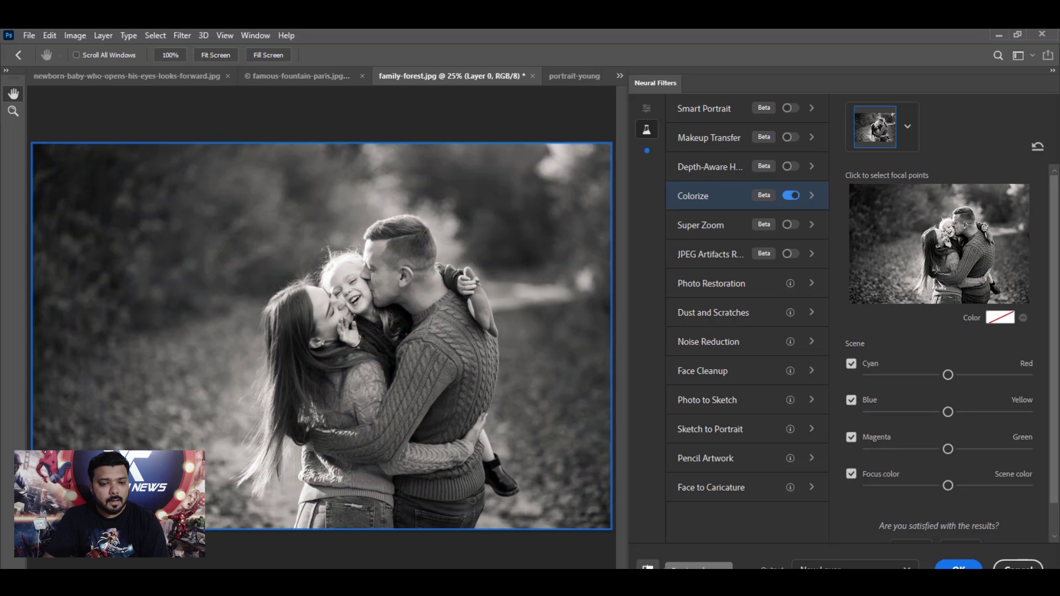
click(648, 567)
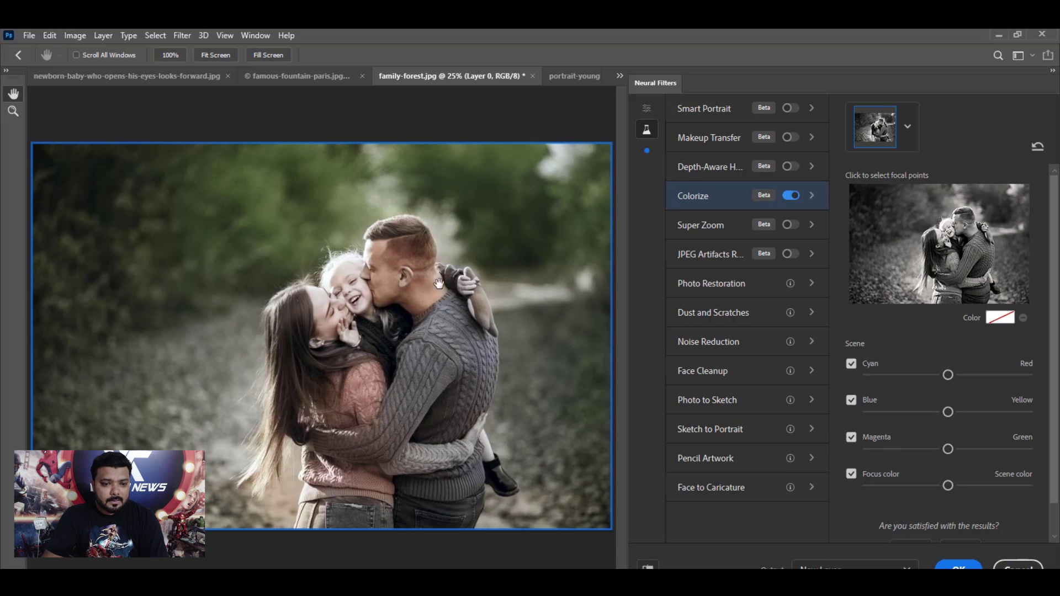
click(958, 566)
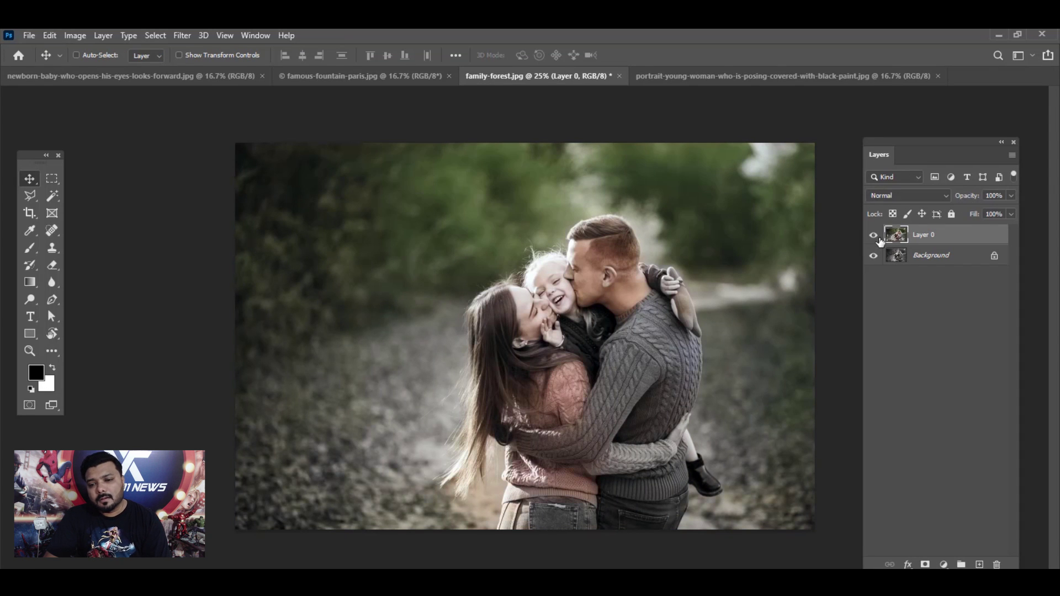
click(874, 235)
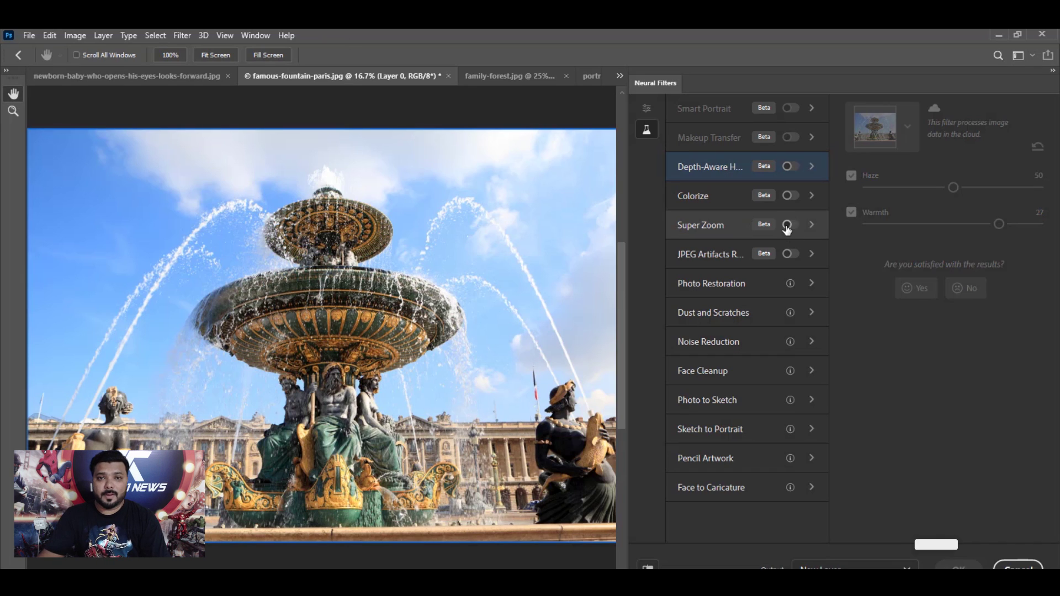
Step: Super Zoom the fountain photo to 3x into a new layer, then bring up the black-paint portrait
click(790, 225)
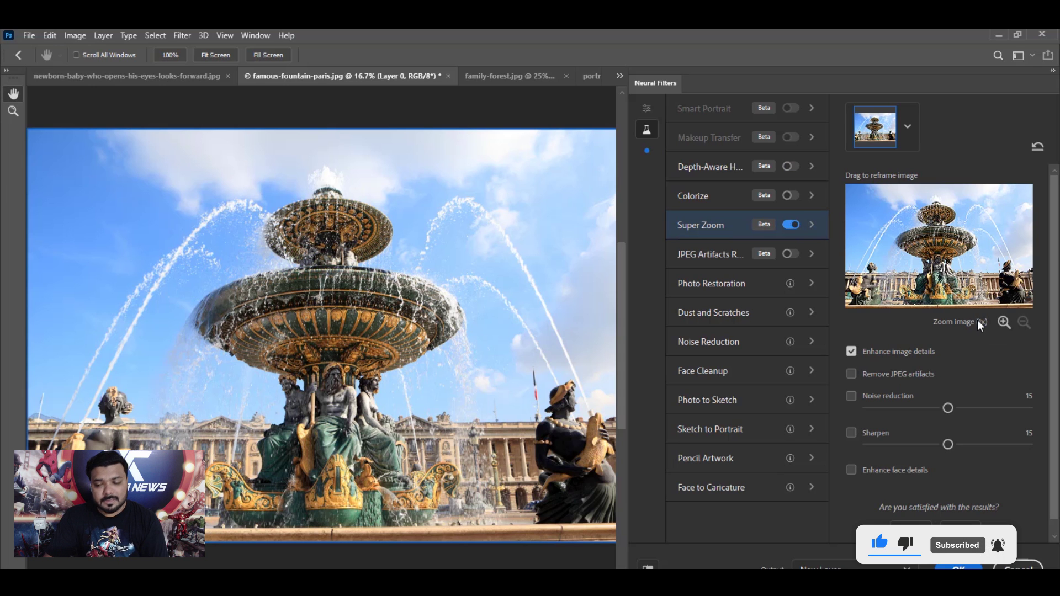
click(1004, 322)
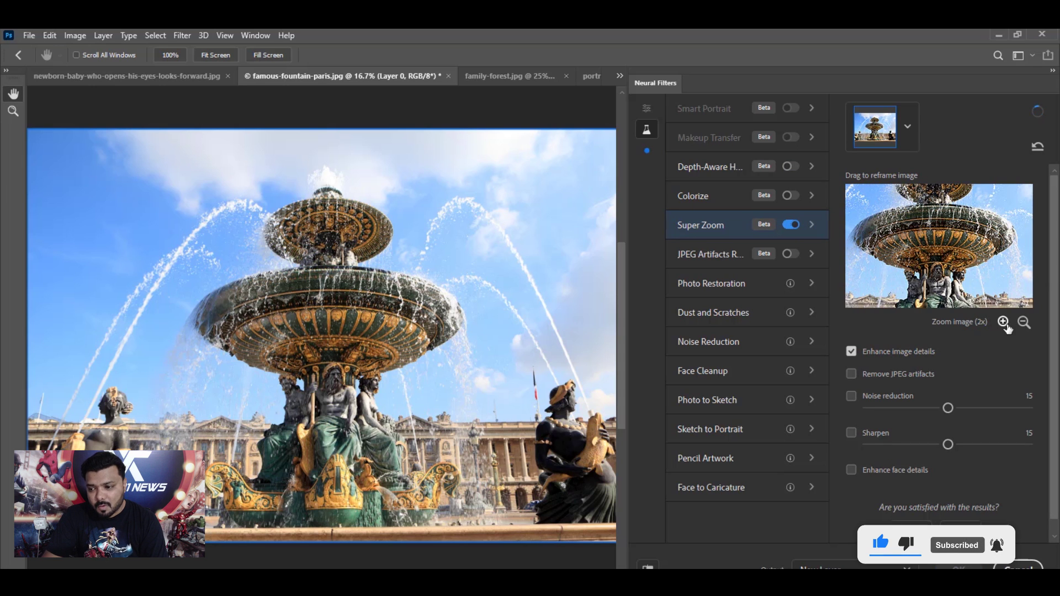
click(1005, 323)
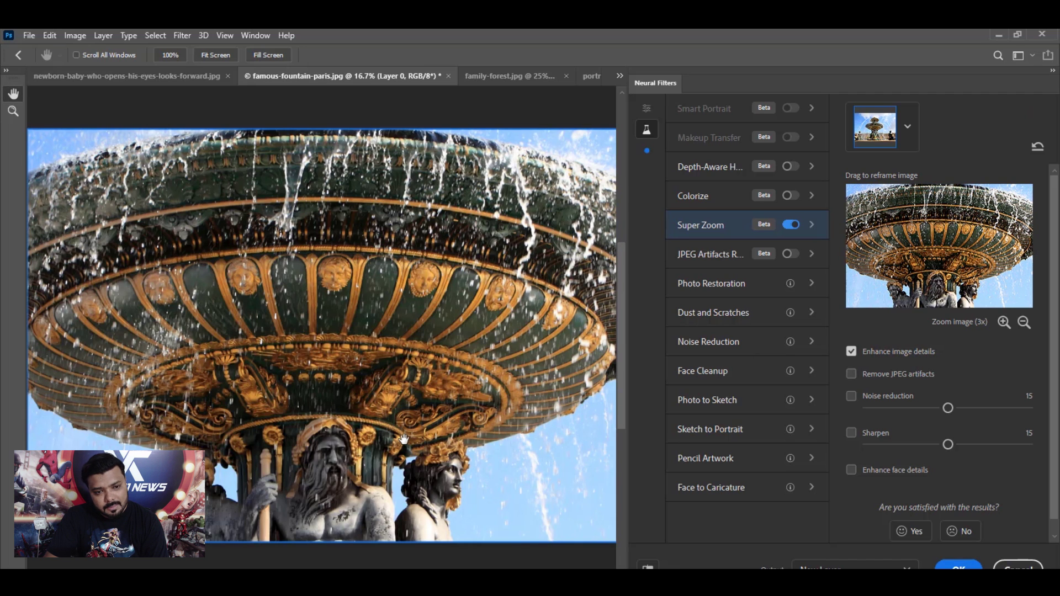
click(958, 568)
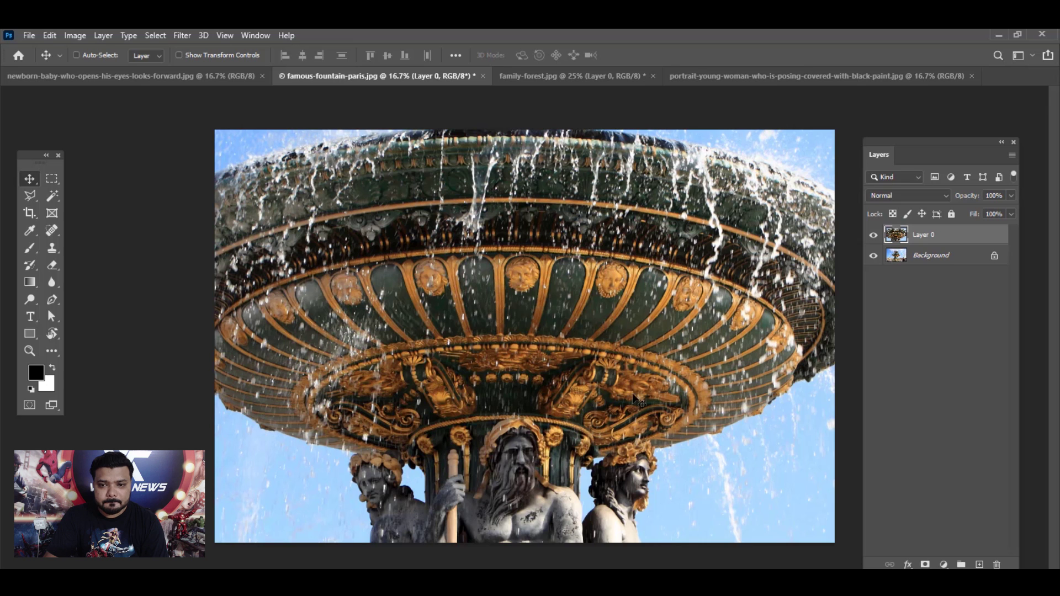
click(787, 76)
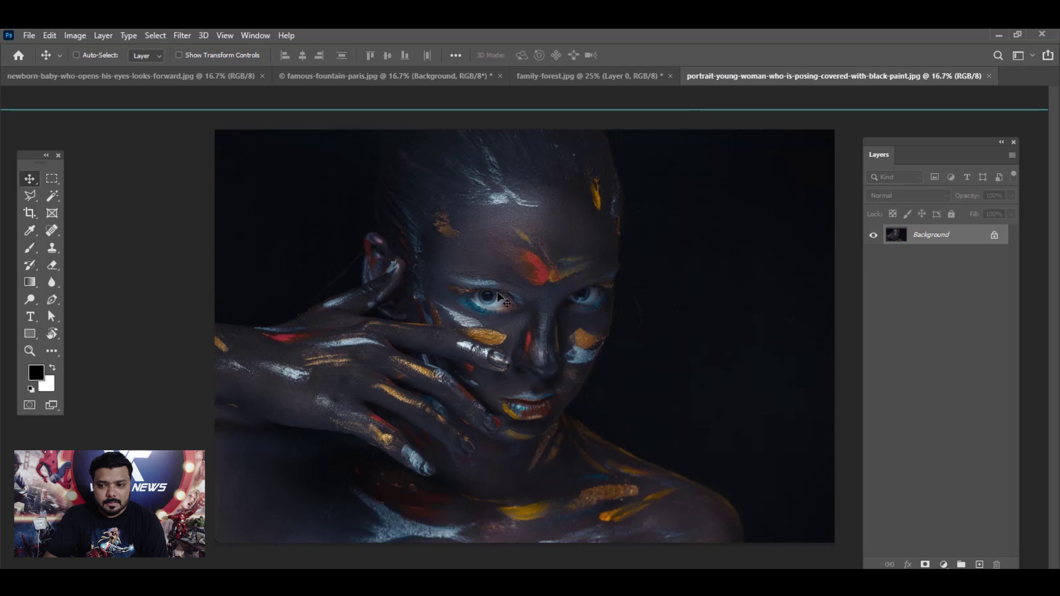
Step: Launch Neural Filters on the portrait and download the Style Transfer filter
click(182, 36)
click(207, 89)
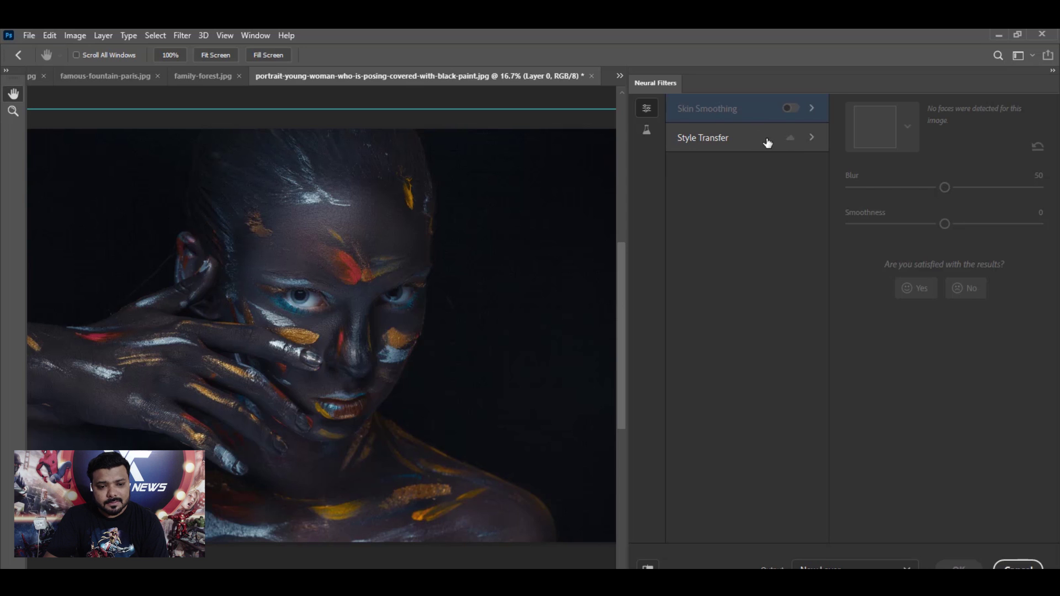
click(767, 144)
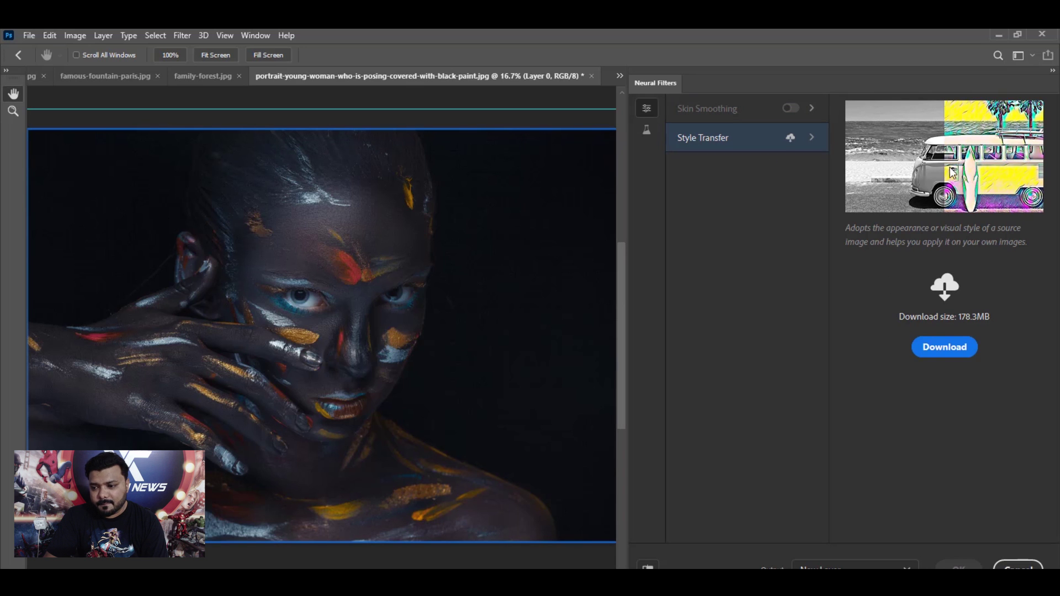
click(967, 343)
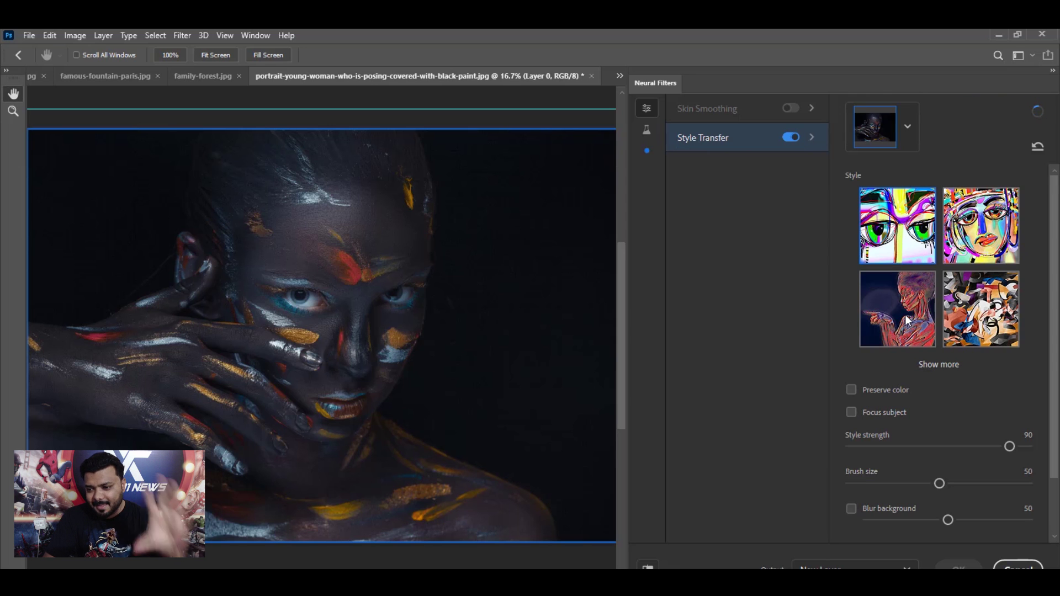
Step: Try the dark profile painting style, then apply the tattoo skull style and return to the document
click(905, 316)
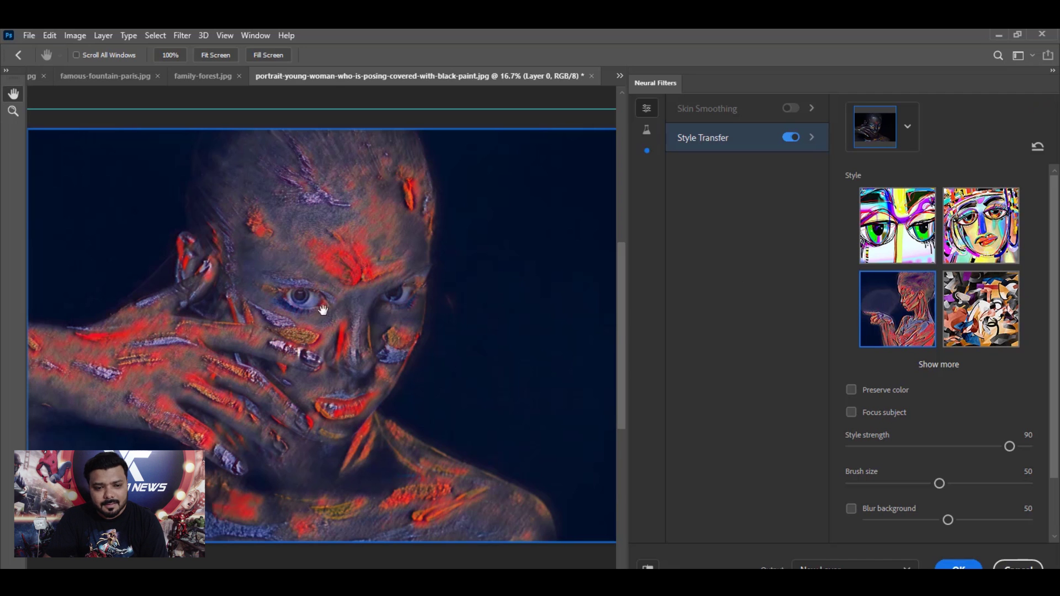
click(956, 237)
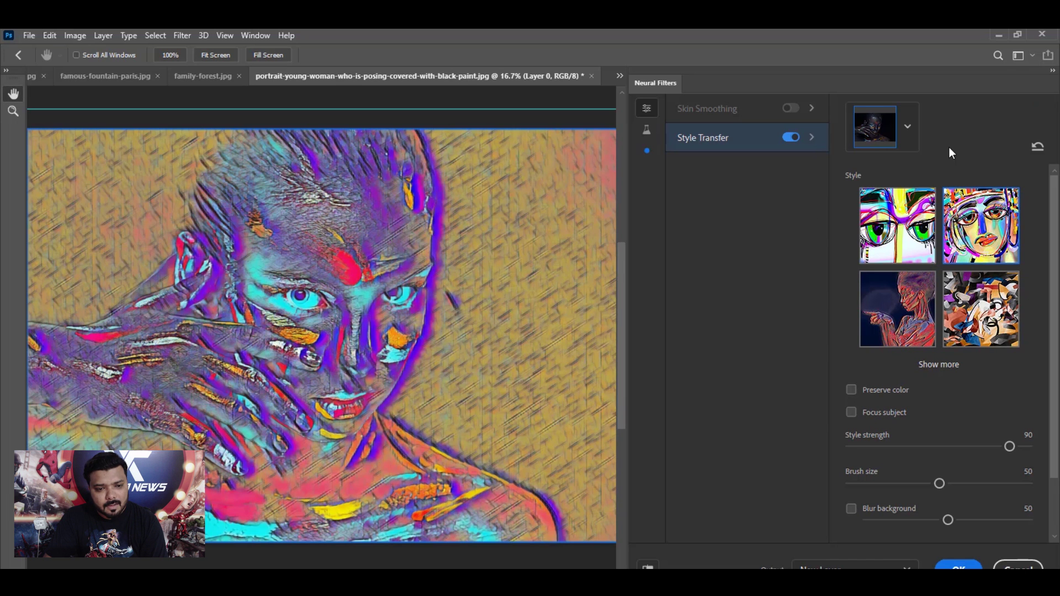
click(938, 364)
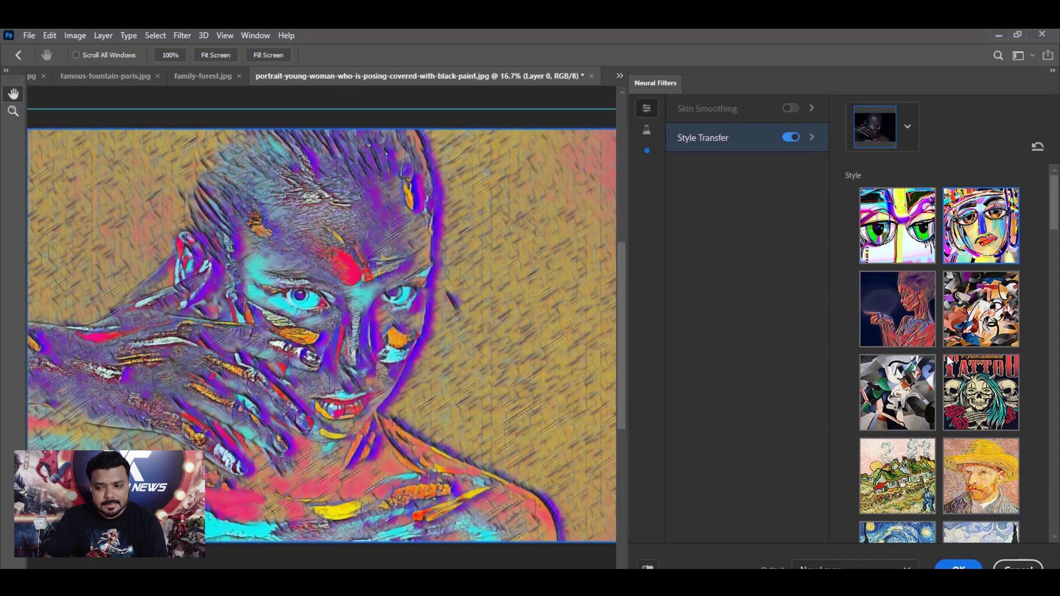
scroll(969, 328, down, 3)
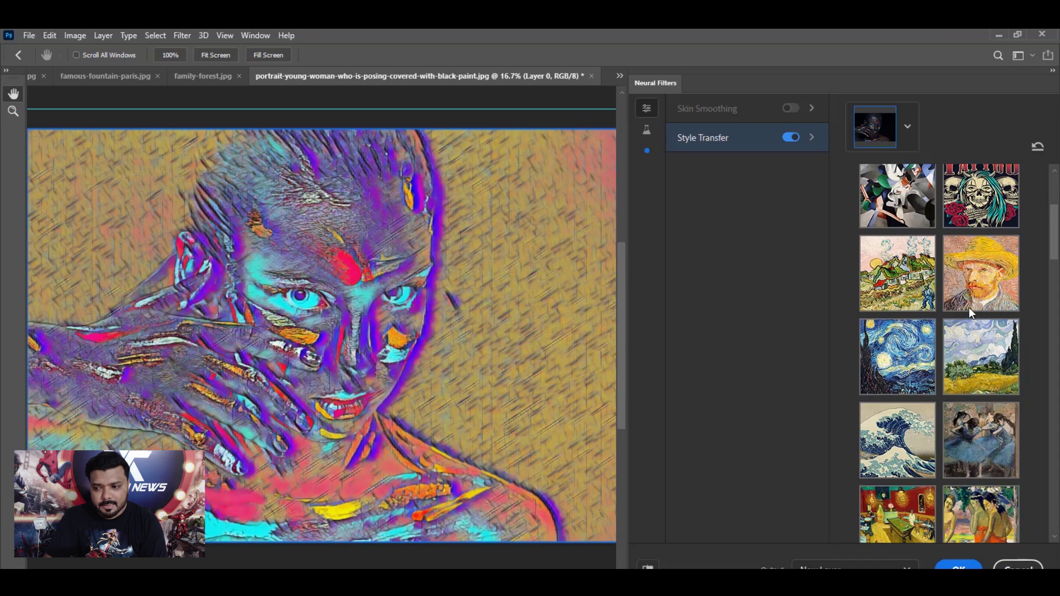
click(970, 194)
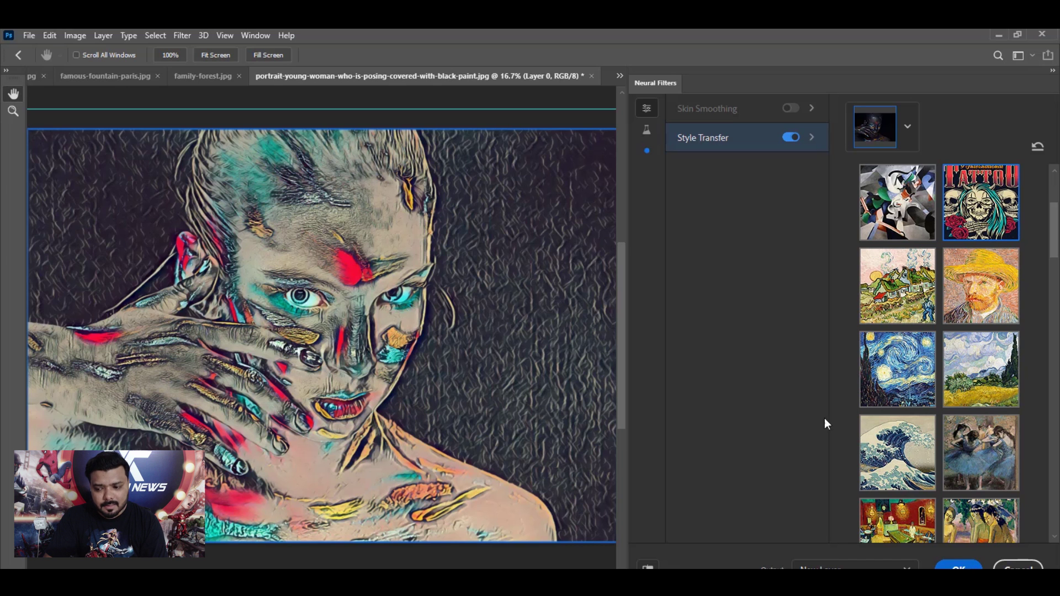
key(Return)
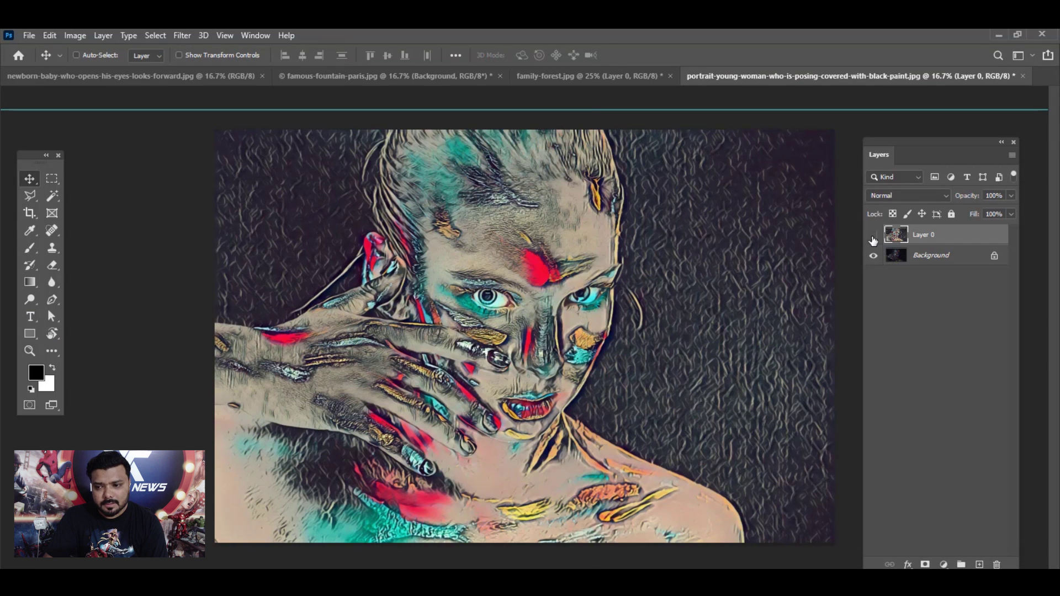
Step: Select the parrot as subject, copy it to its own layer (Ctrl+J) and hide the white background
click(873, 235)
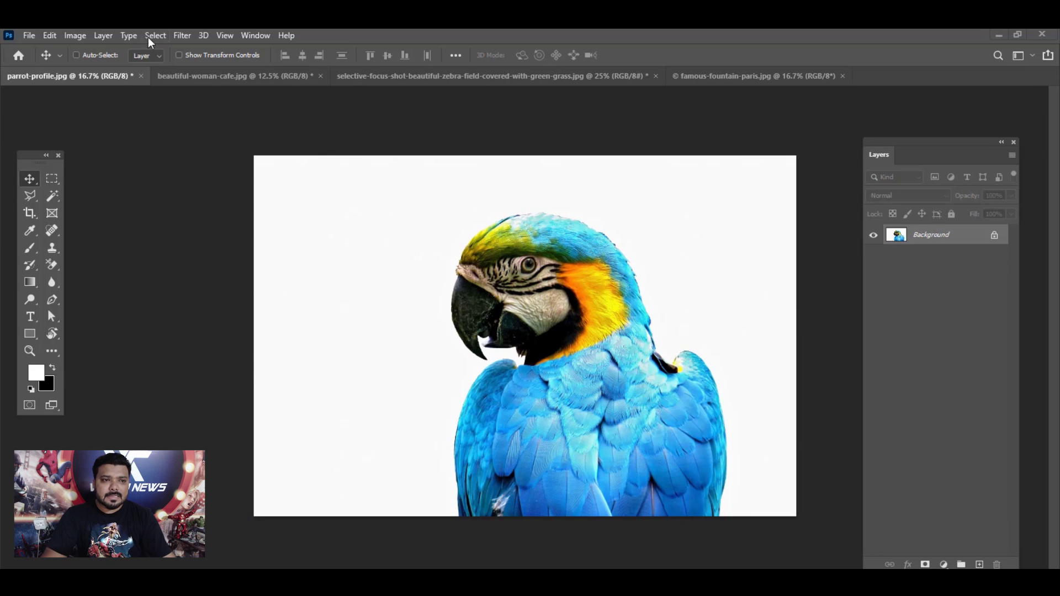
click(156, 36)
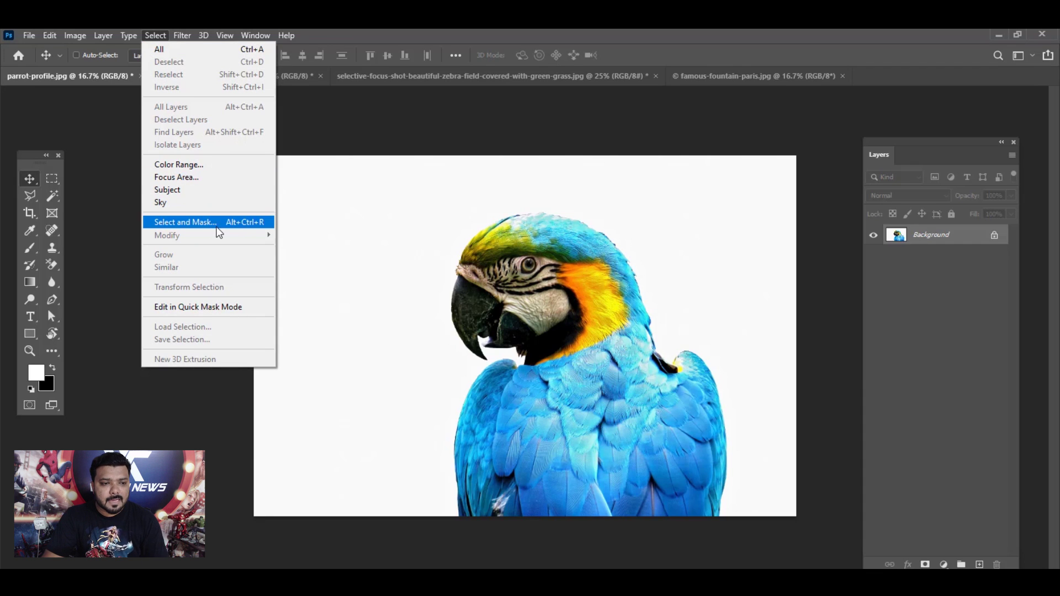
click(197, 191)
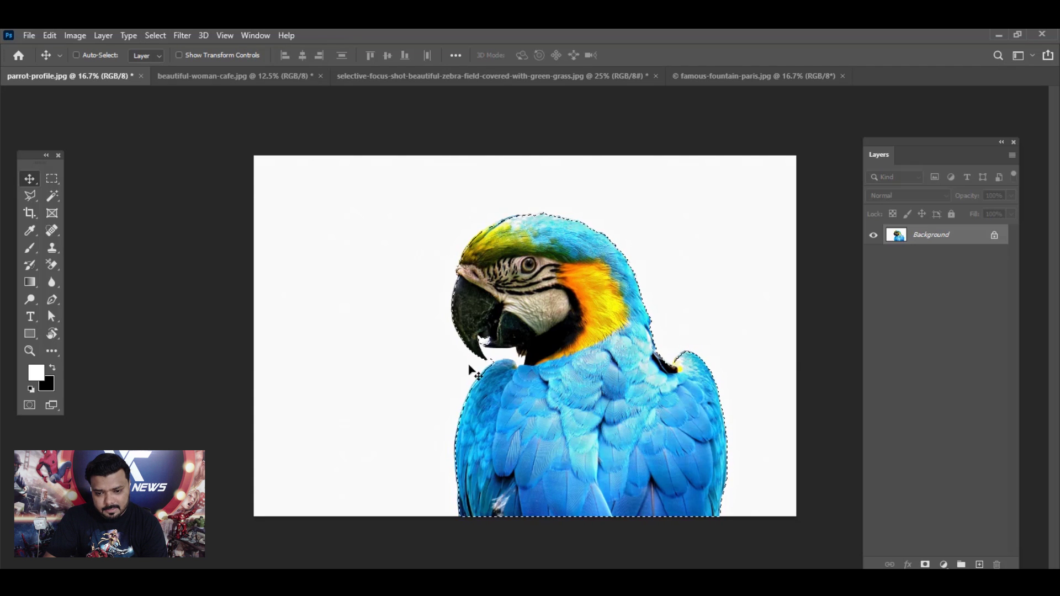
key(ctrl+j)
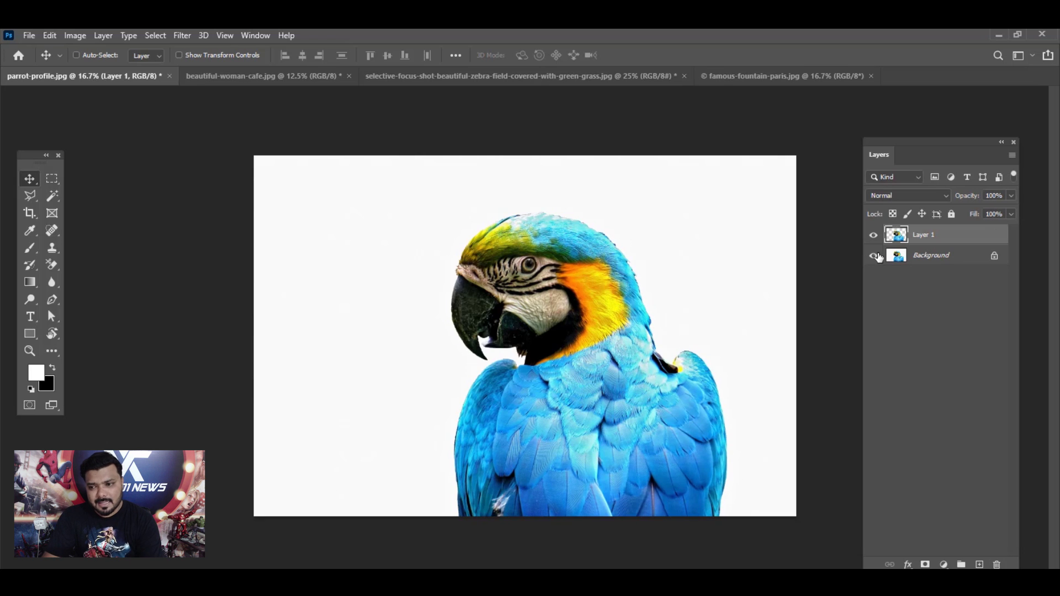
click(873, 256)
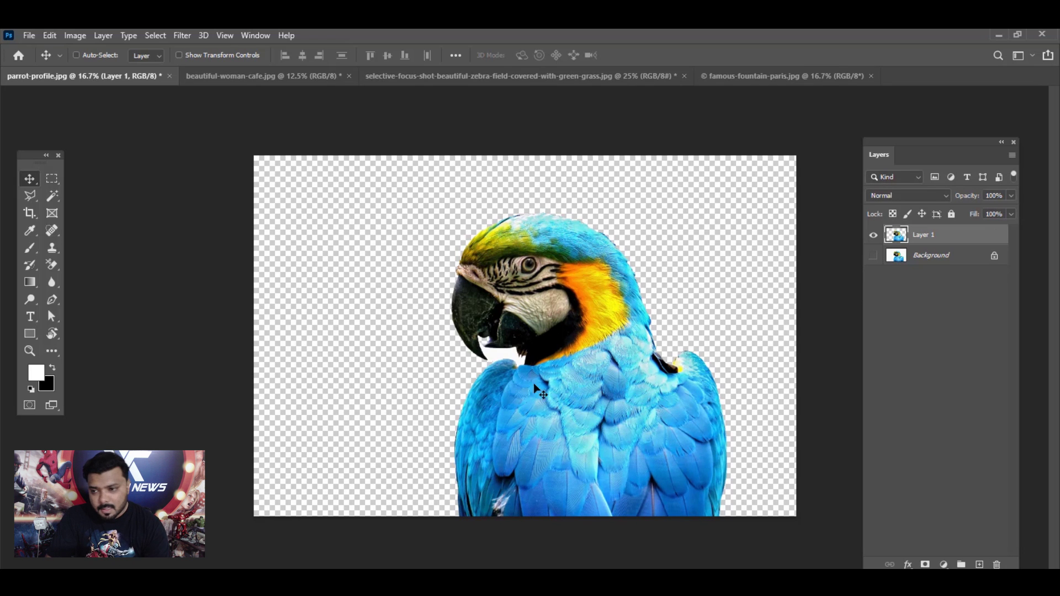
Step: Paste the fountain into the parrot image, position it and move its layer beneath the parrot
click(754, 76)
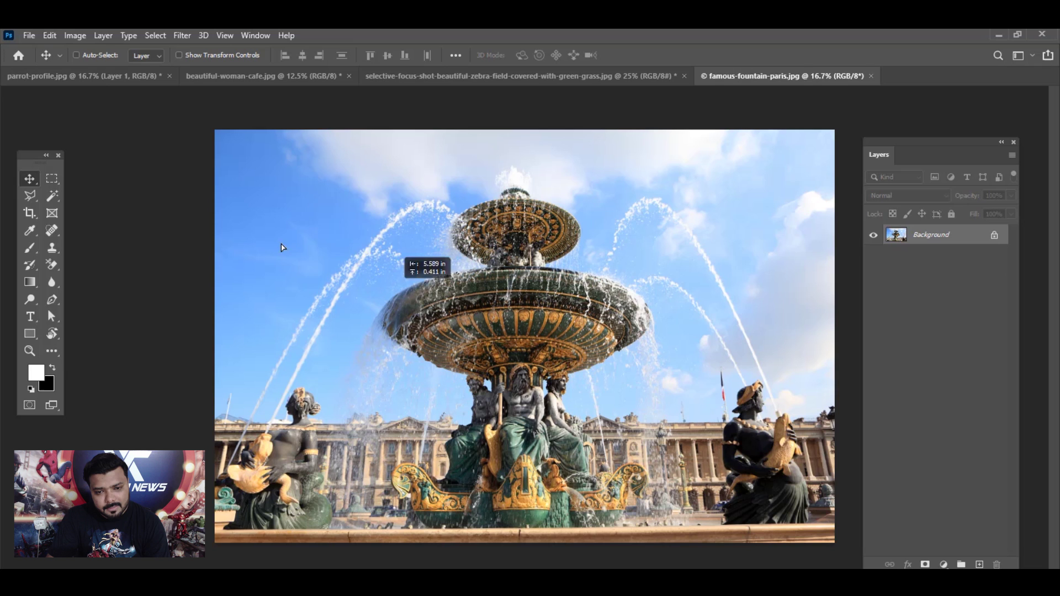
click(98, 81)
key(ctrl+v)
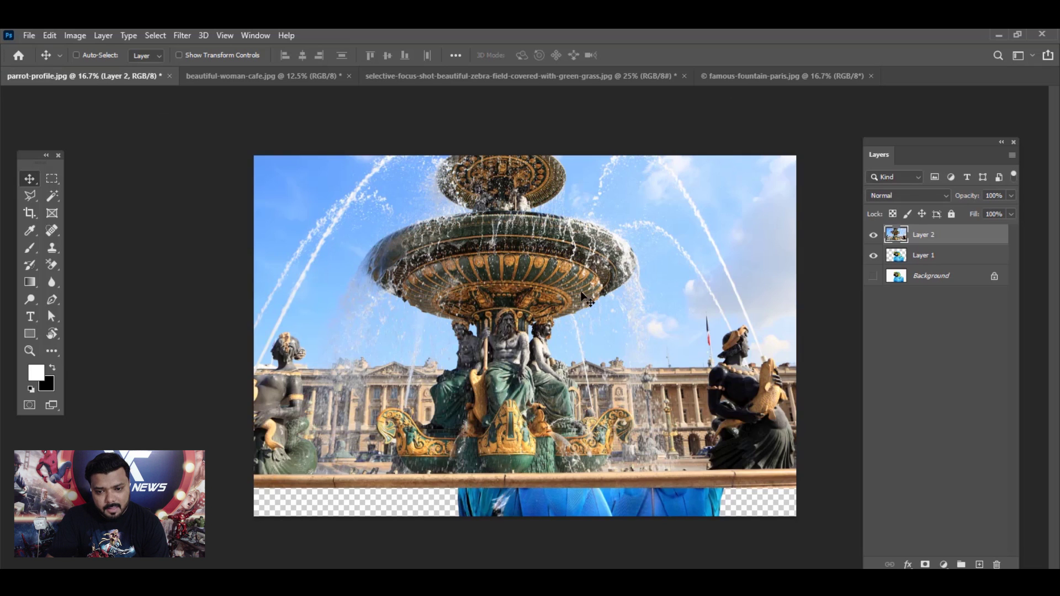
drag(585, 299, 619, 370)
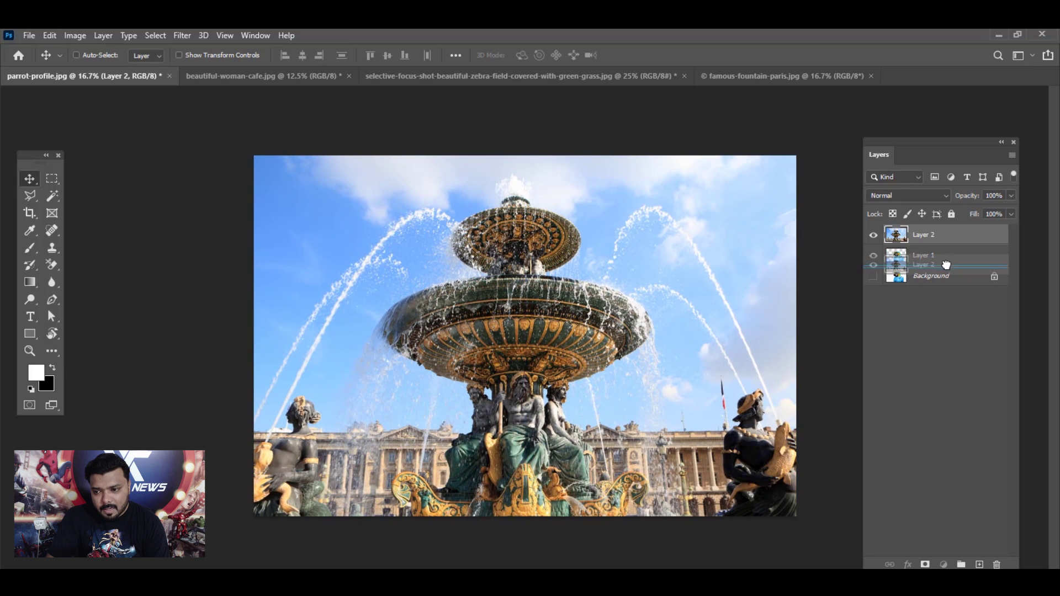
drag(927, 237, 927, 265)
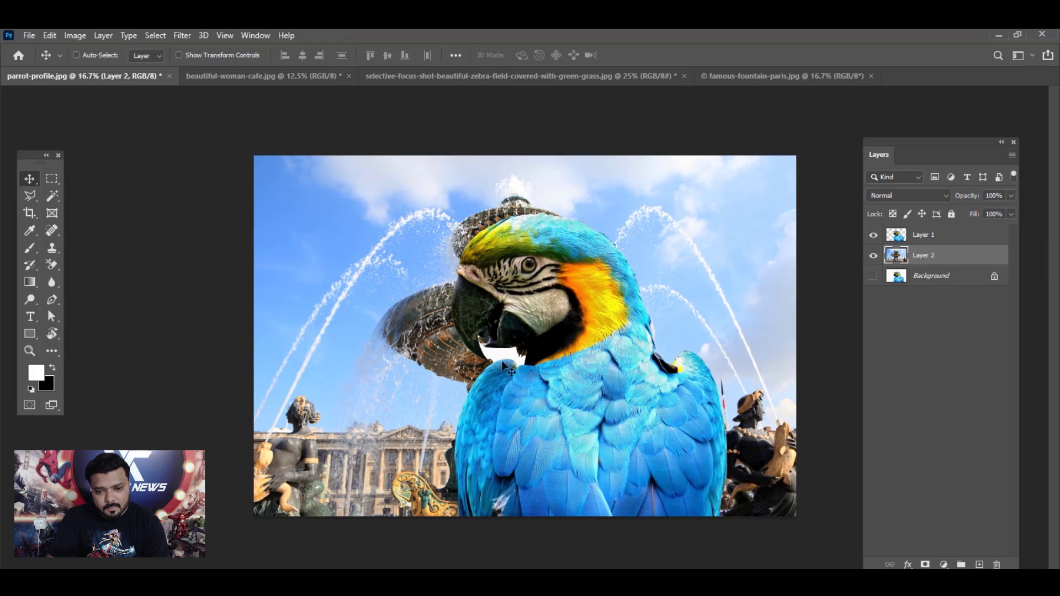
scroll(509, 358, up, 3)
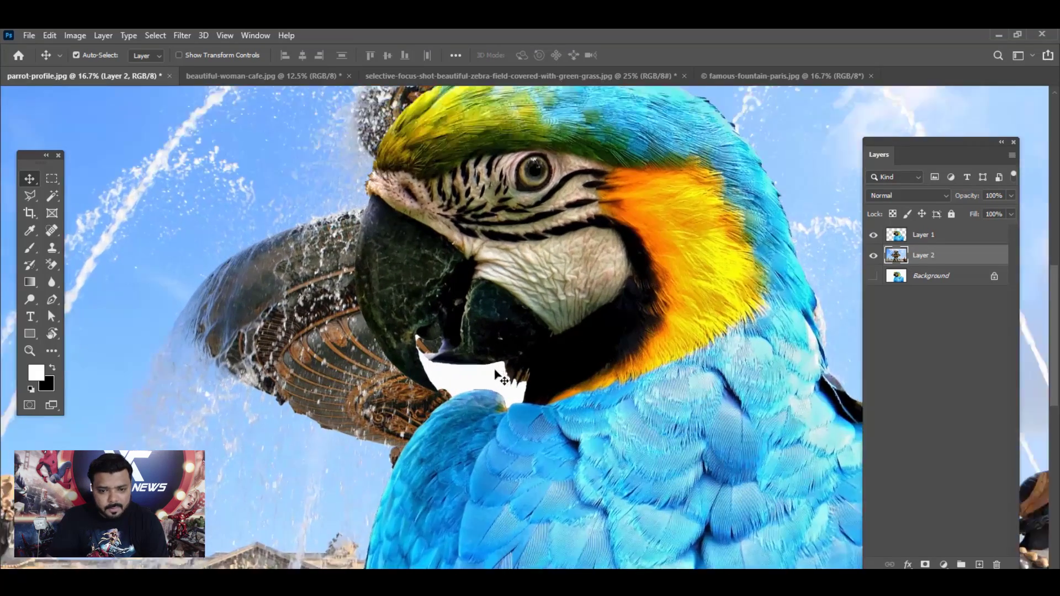
Step: Erase the white patch under the parrot's beak with the Background Eraser and shift the parrot left
right_click(52, 265)
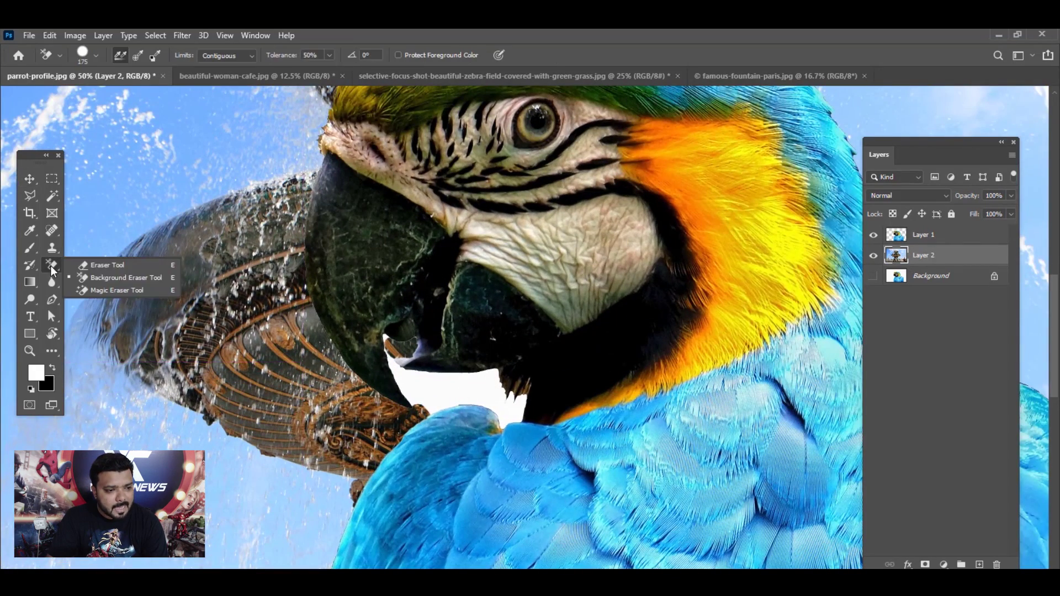
click(126, 278)
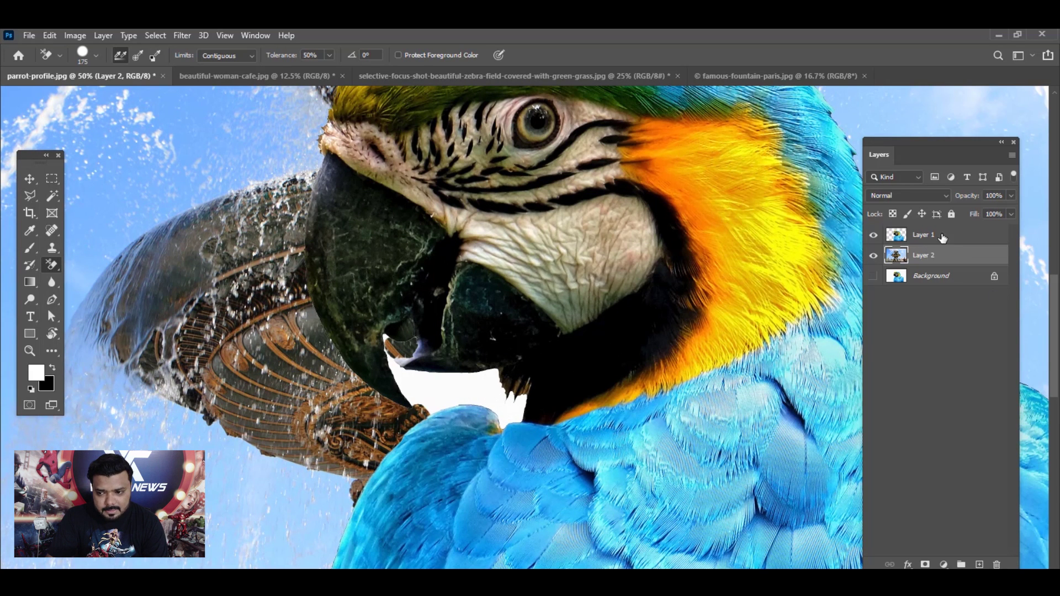
click(934, 235)
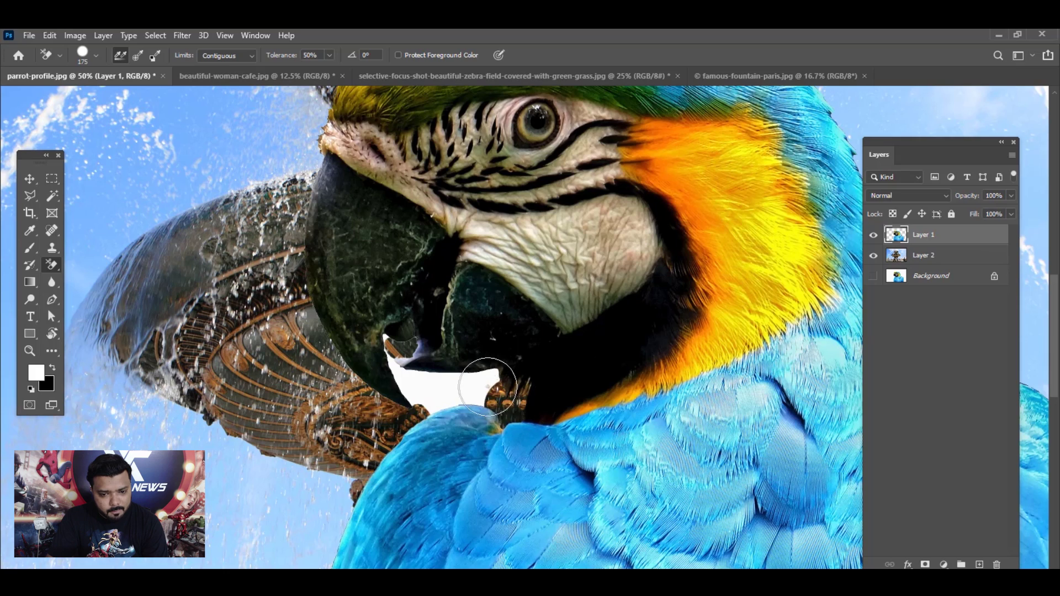
drag(488, 385, 395, 363)
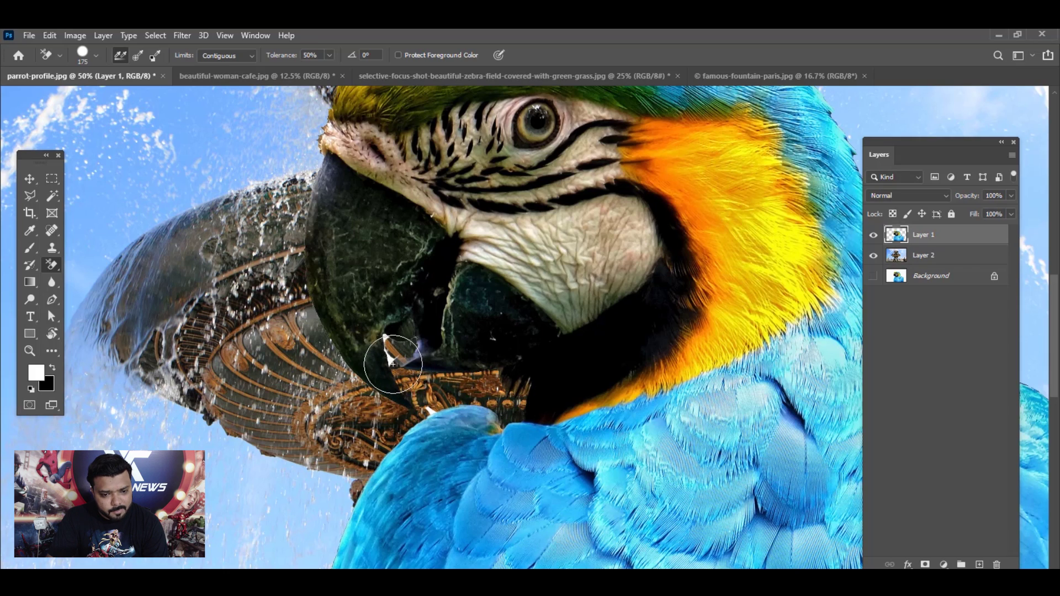
scroll(497, 331, down, 4)
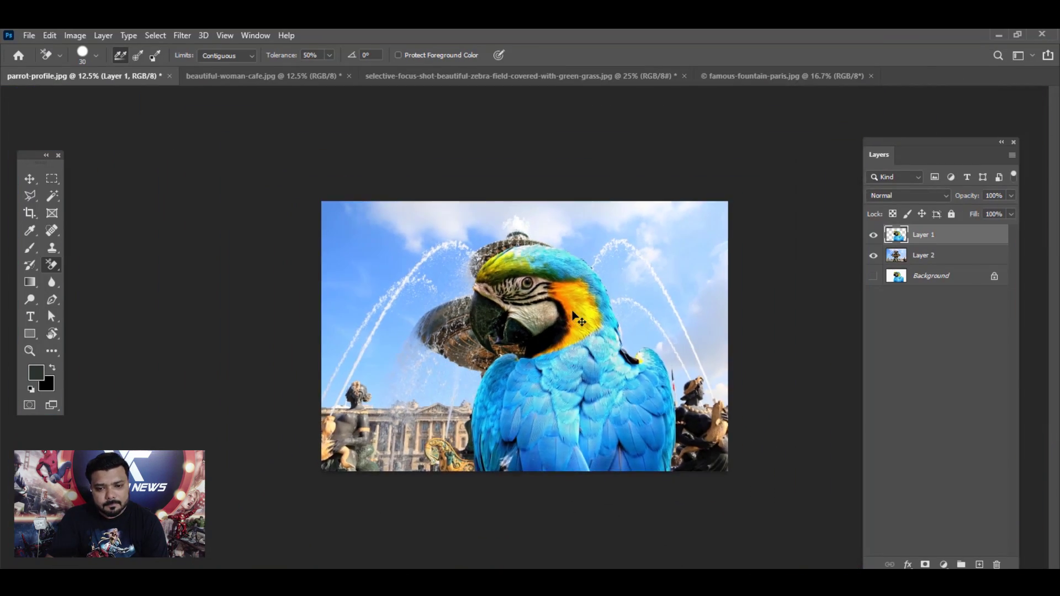
scroll(578, 319, up, 1)
click(28, 178)
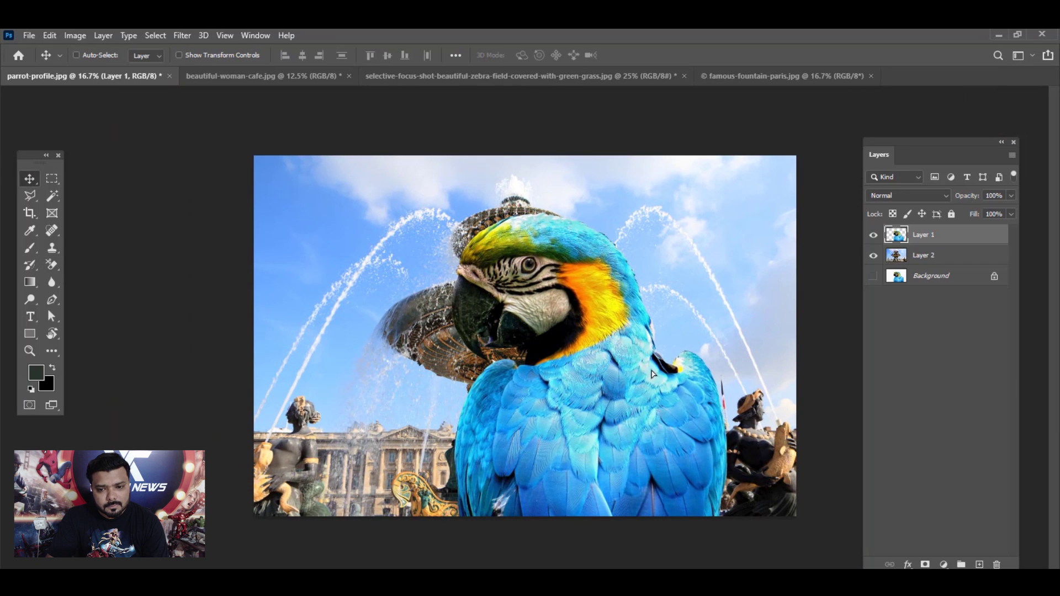
drag(655, 374, 563, 374)
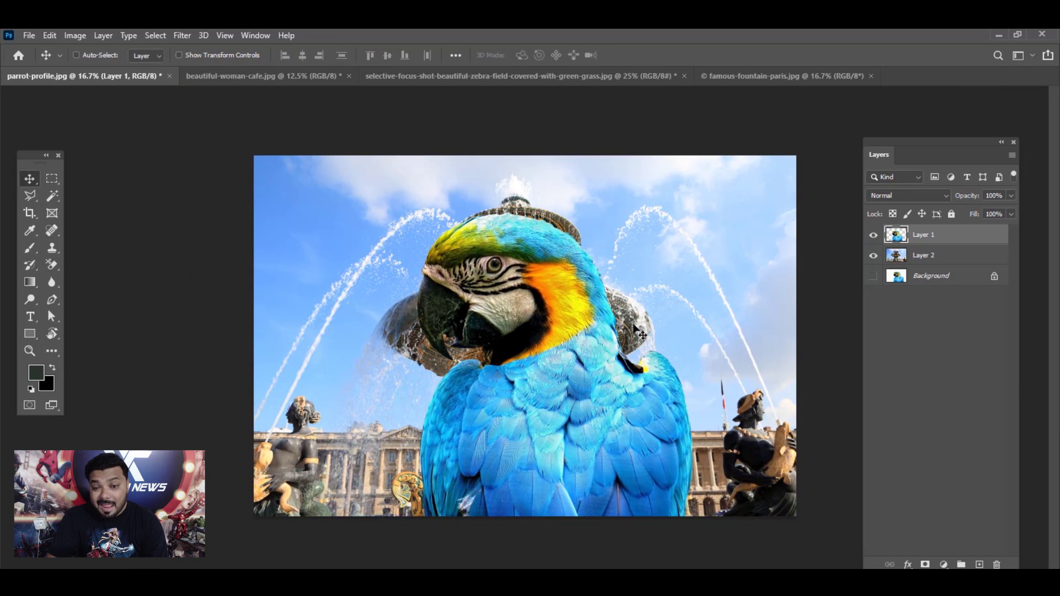
Step: Drag the fountain into the woman portrait and enlarge it with Free Transform to cover the canvas
click(264, 76)
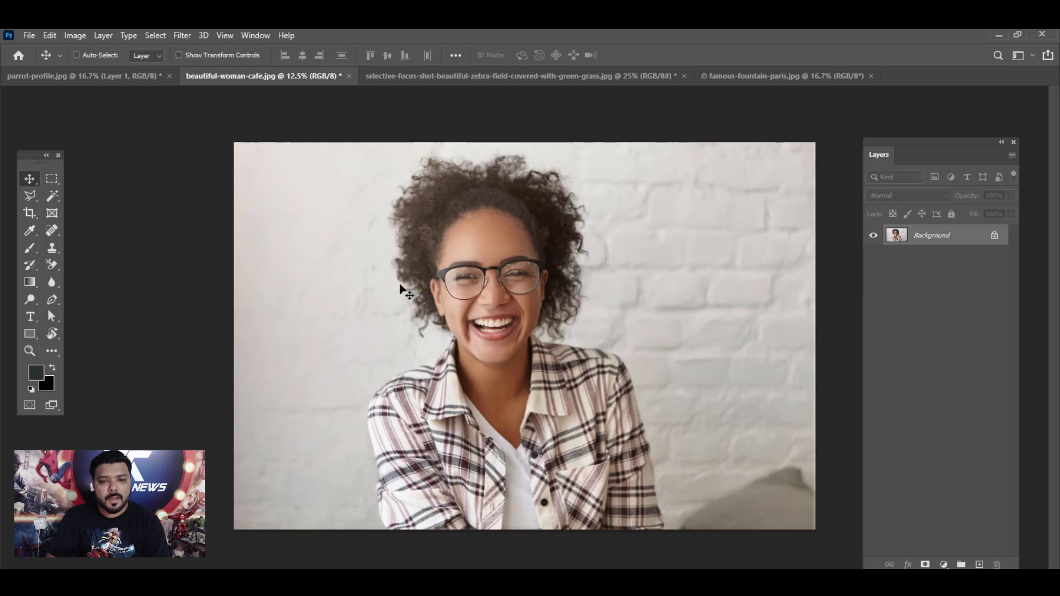
click(749, 75)
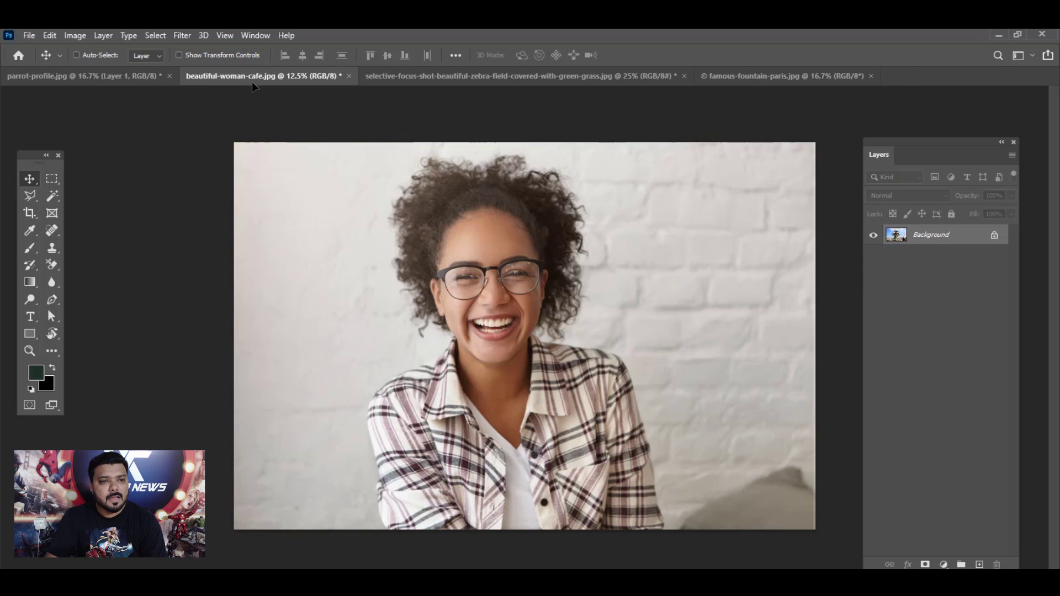
drag(252, 100, 567, 313)
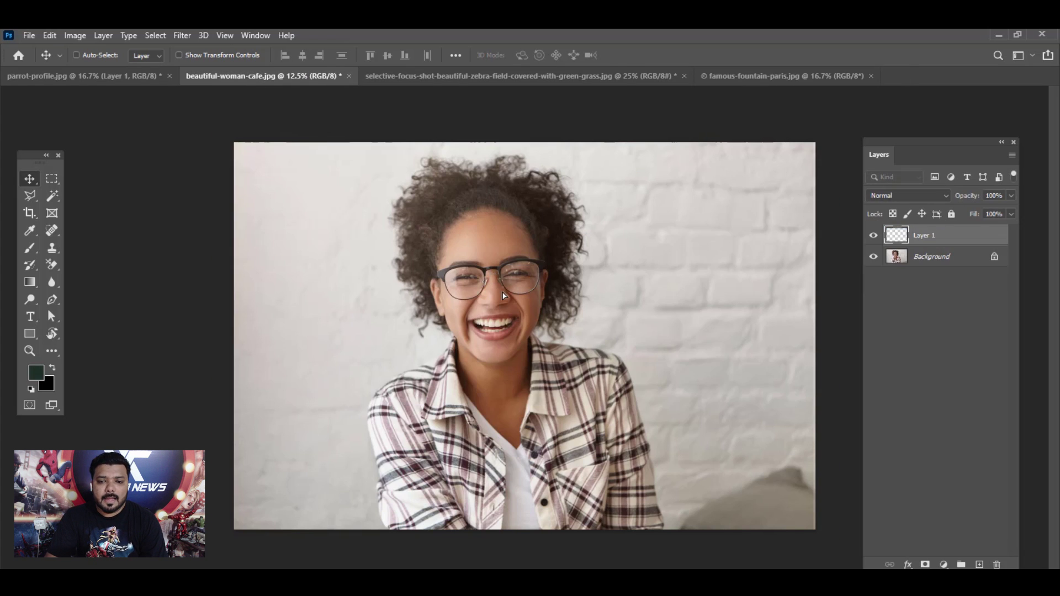
key(ctrl+t)
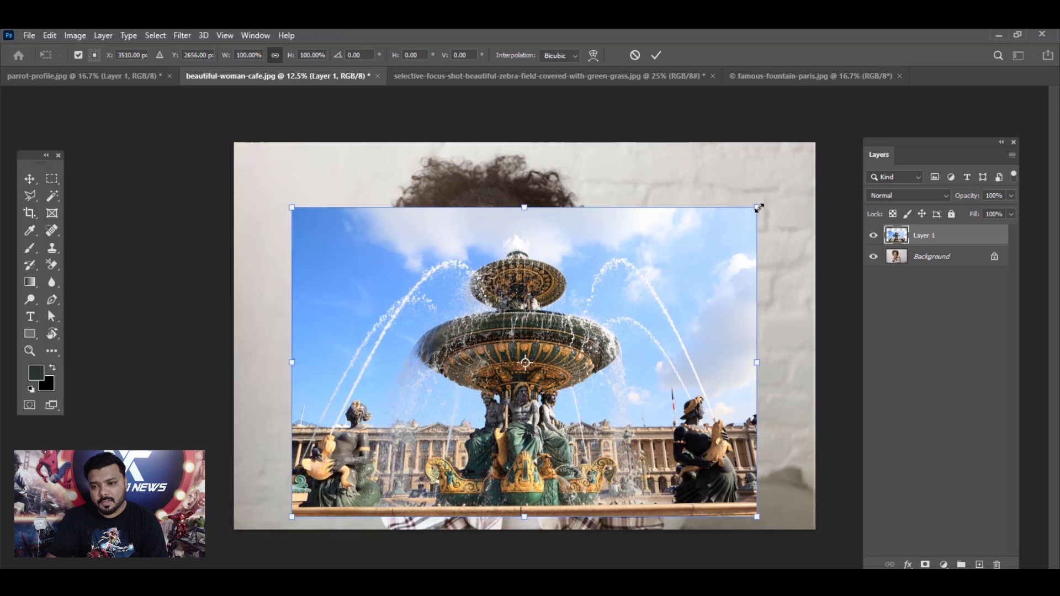
drag(763, 207, 882, 104)
drag(524, 363, 529, 322)
key(Return)
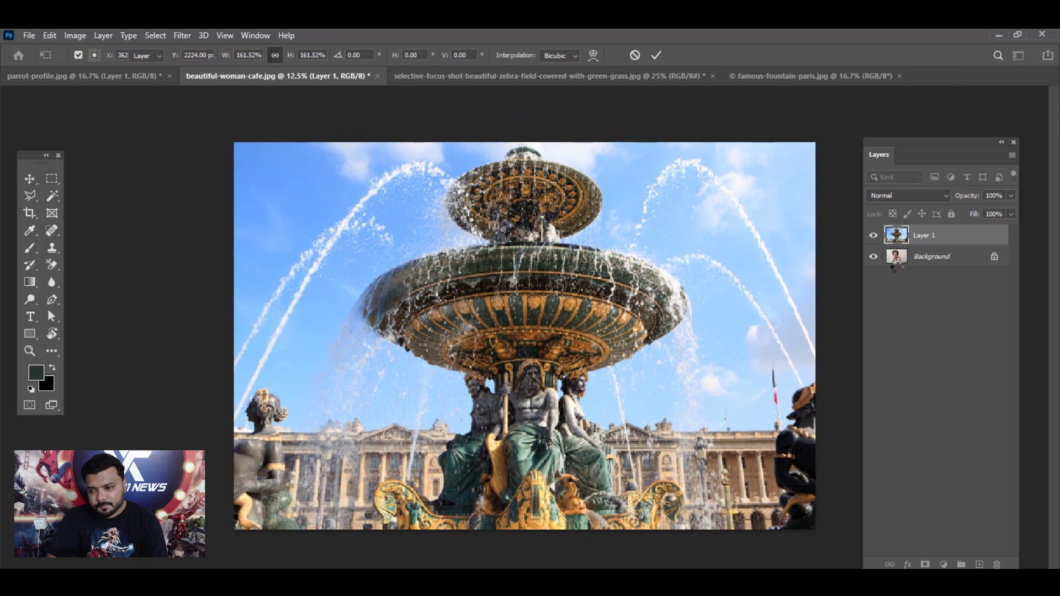
Step: Unlock the Background layer and send the fountain layer below the woman layer (Ctrl+[)
drag(948, 293, 940, 262)
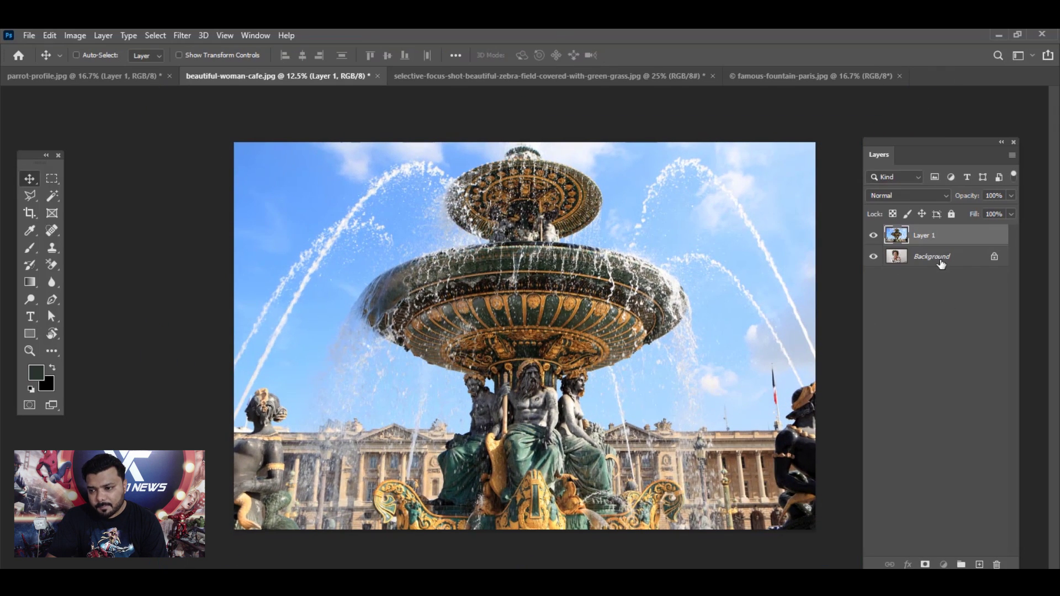
click(996, 258)
click(943, 235)
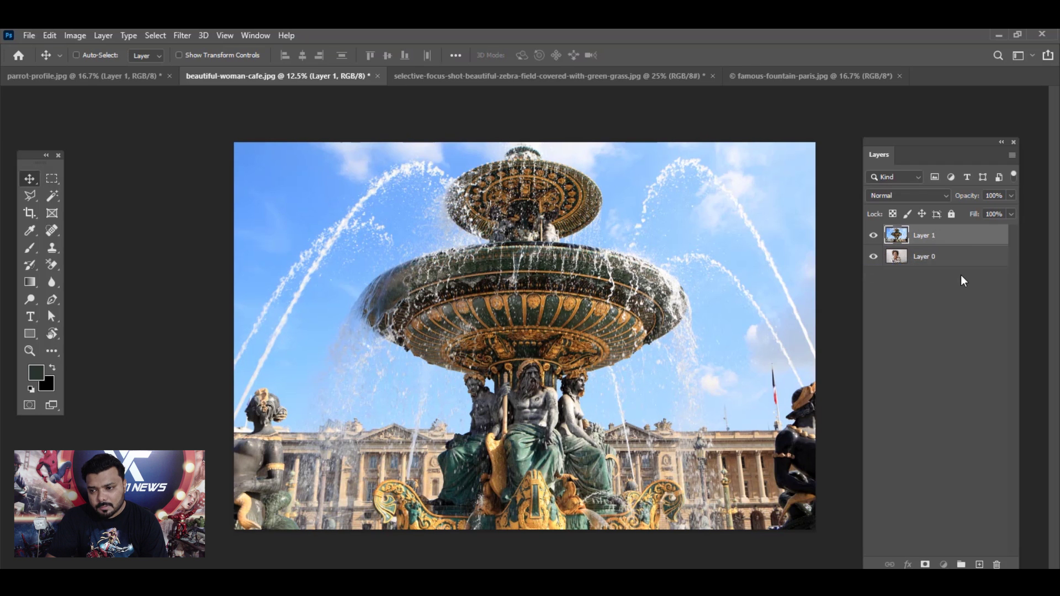
key(ctrl+bracketleft)
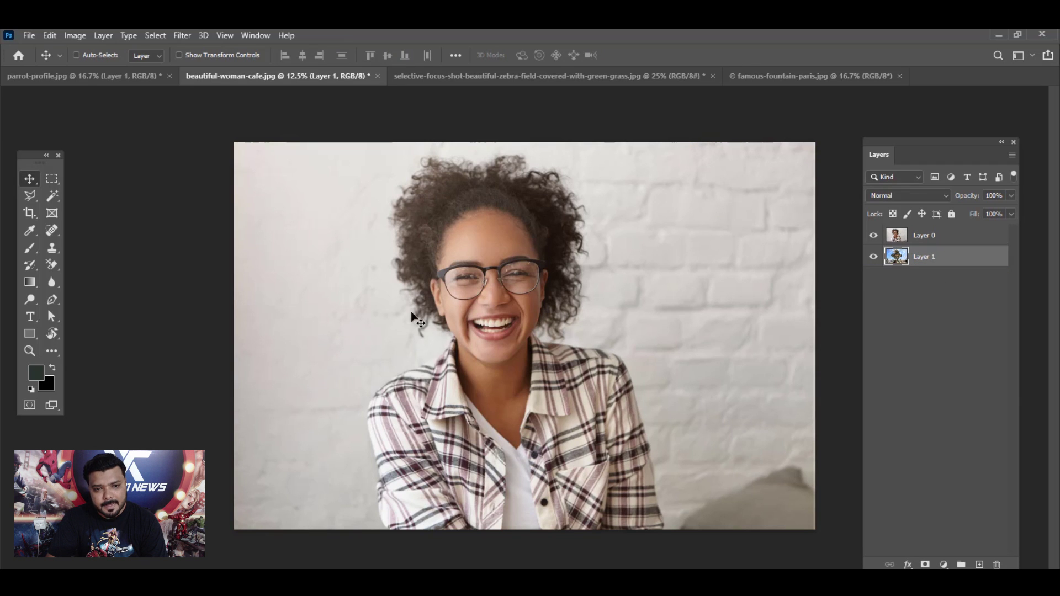
click(940, 235)
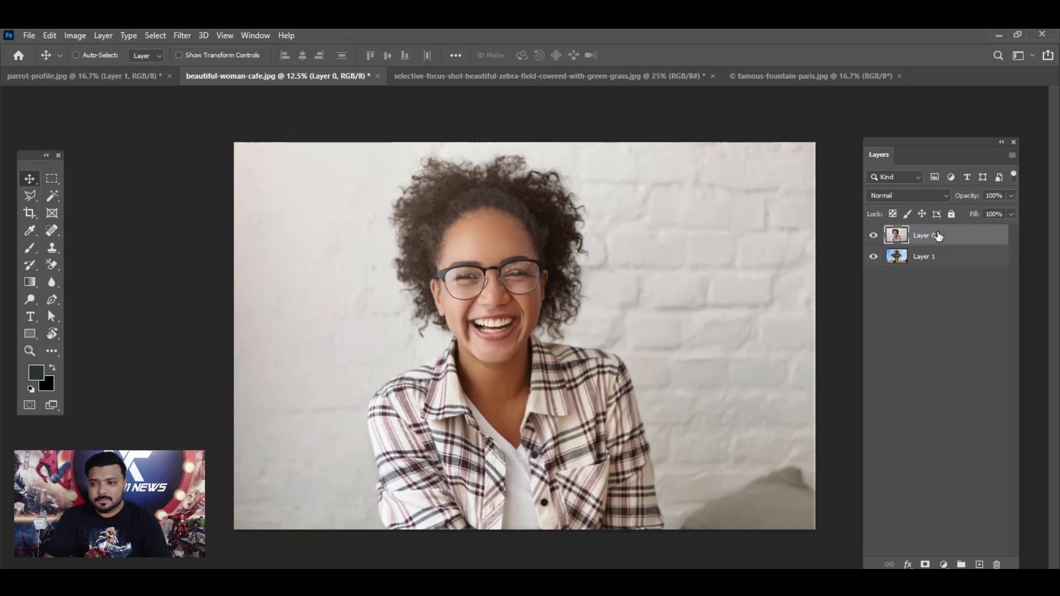
Step: In Select and Mask, select the woman as subject, refine her curly hair and output a layer mask
click(155, 36)
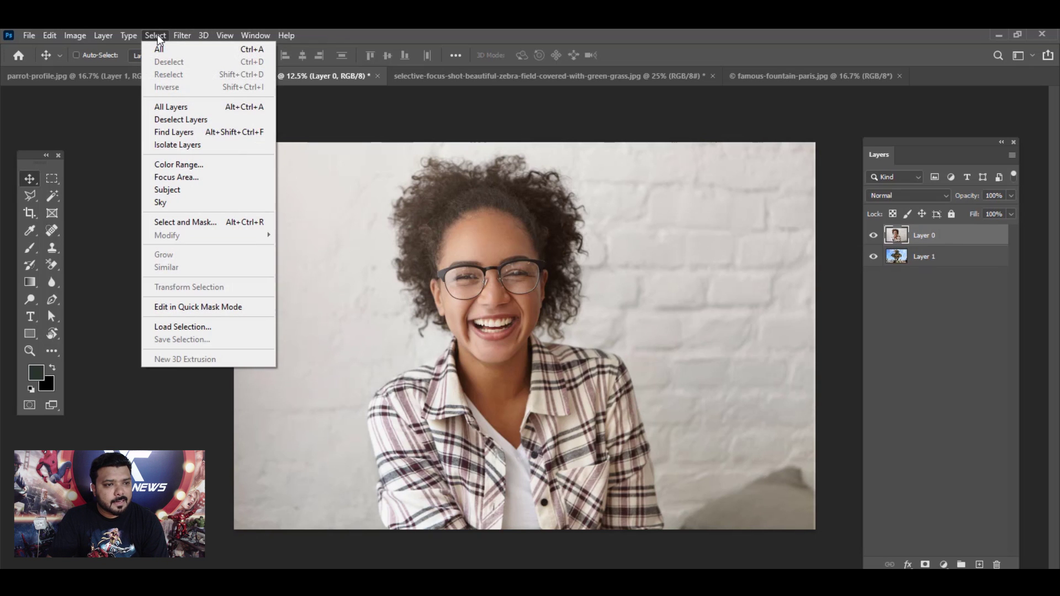
click(195, 222)
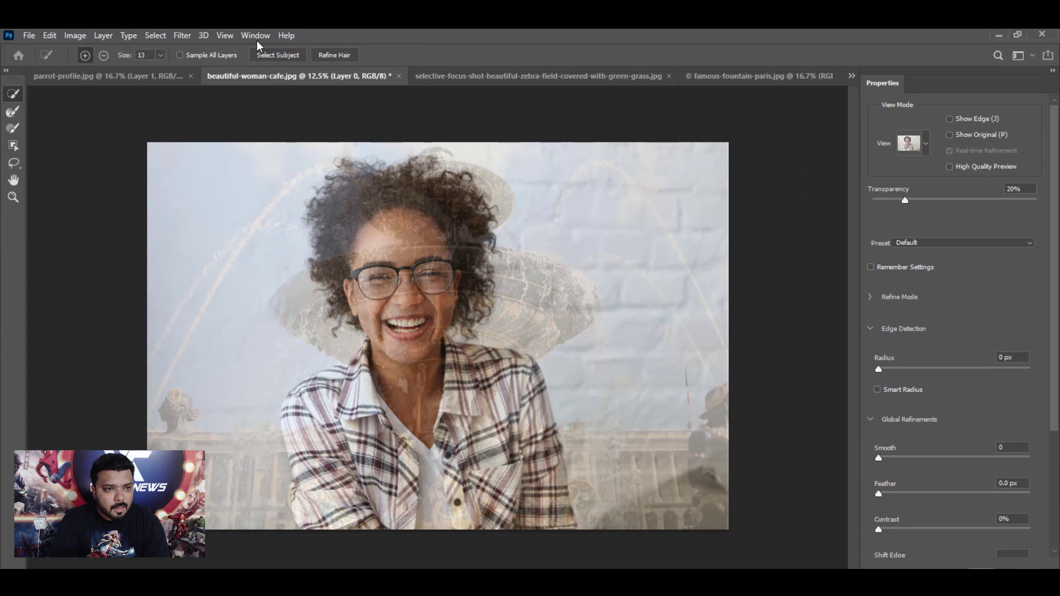
click(279, 57)
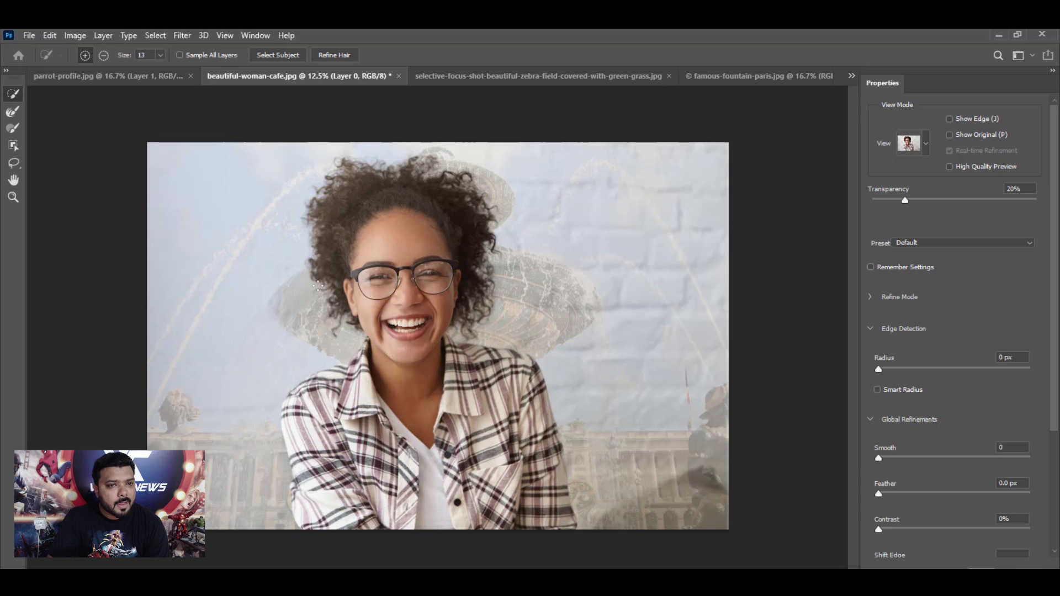
click(335, 55)
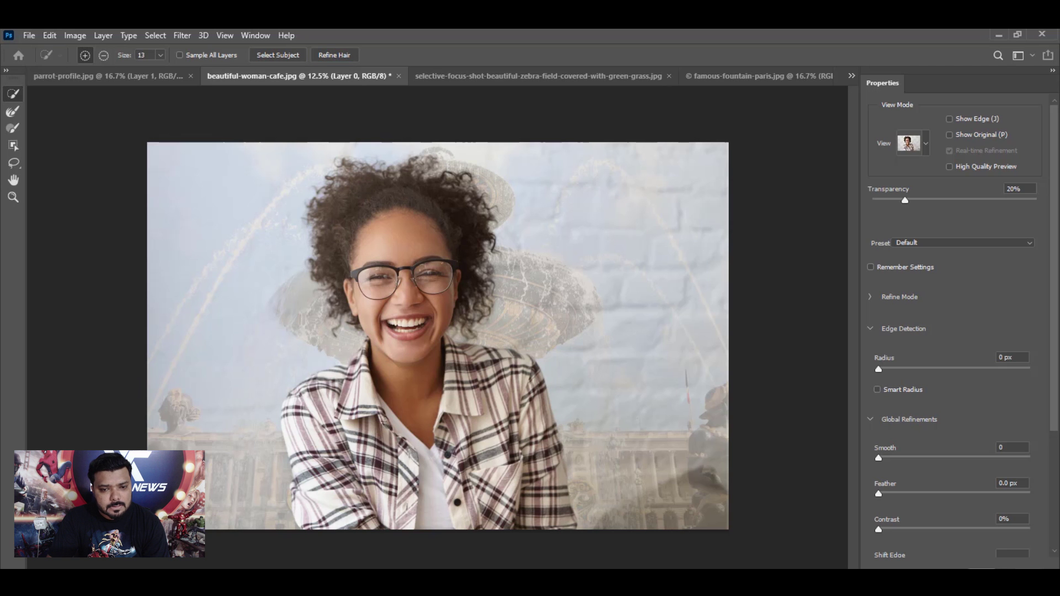
key(Return)
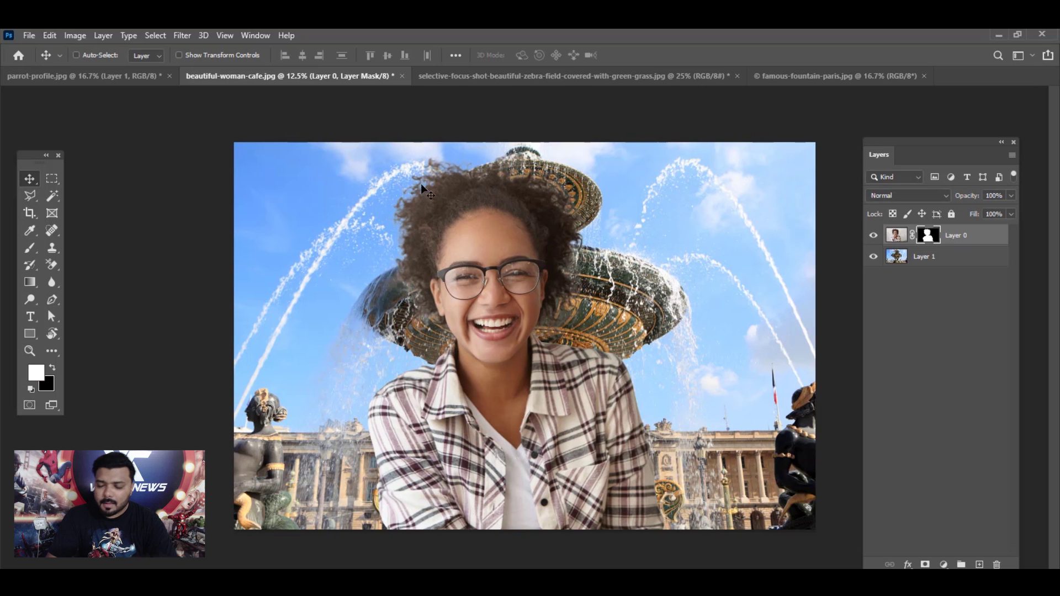
Step: Zoom to inspect the hair edges and move the woman right, then back to centre
key(ctrl+plus)
key(ctrl+plus)
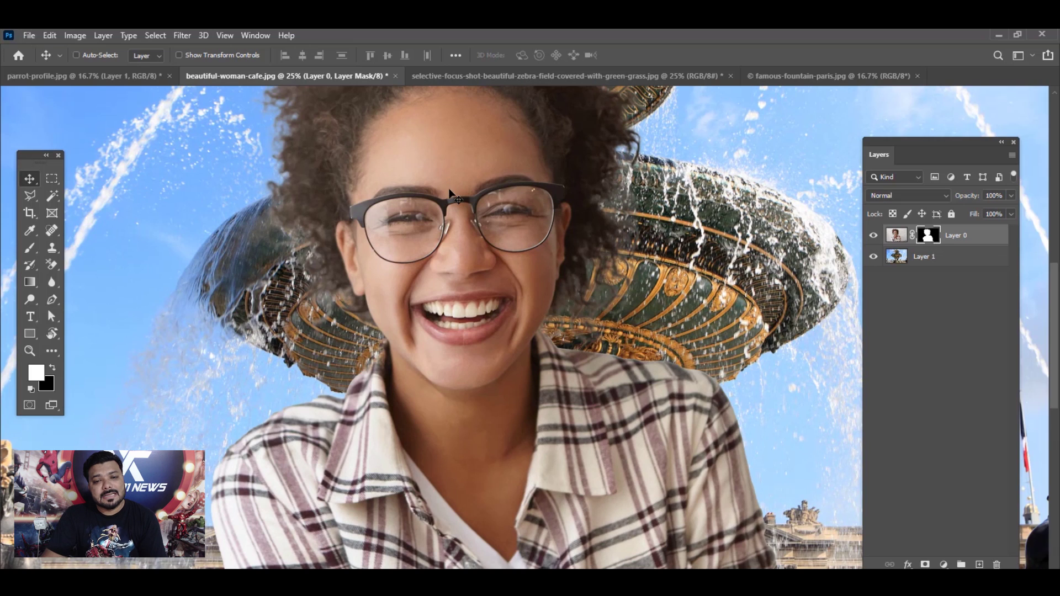
key(ctrl+minus)
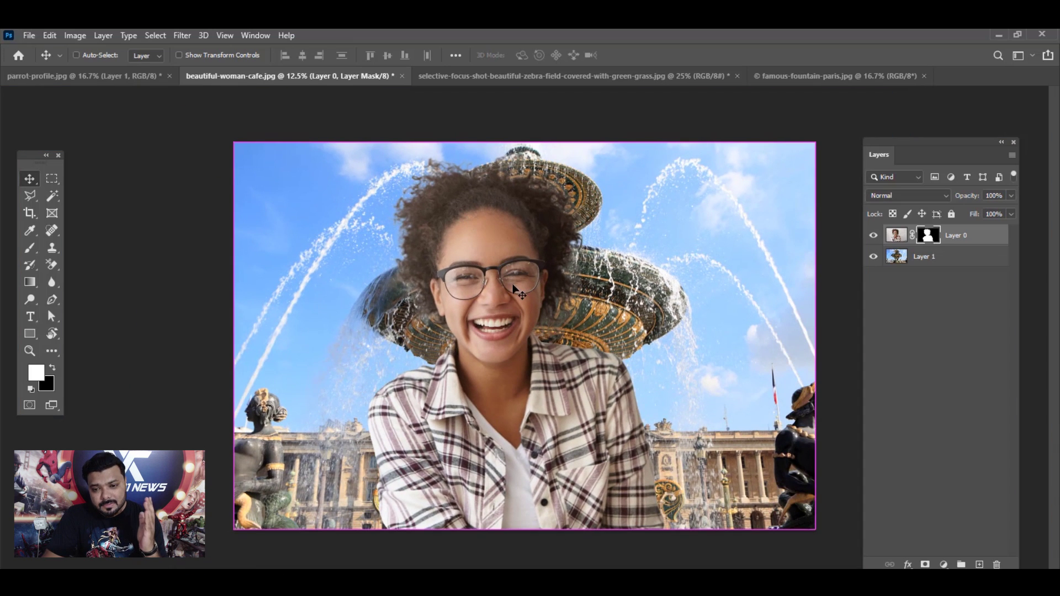
drag(512, 285, 716, 223)
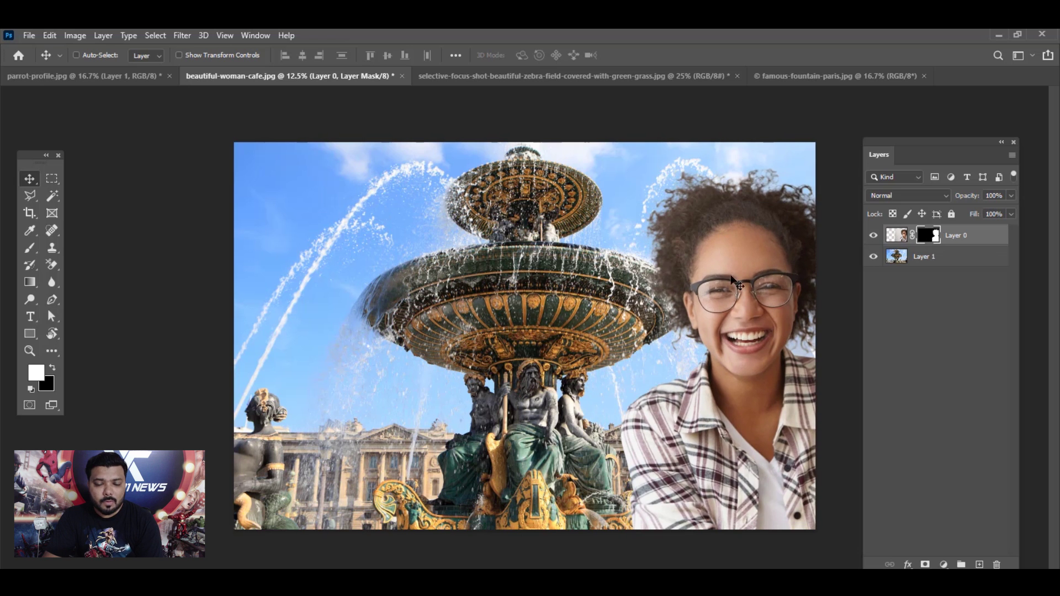
mouse_move(733, 281)
mouse_down()
mouse_move(389, 315)
mouse_move(480, 323)
mouse_up()
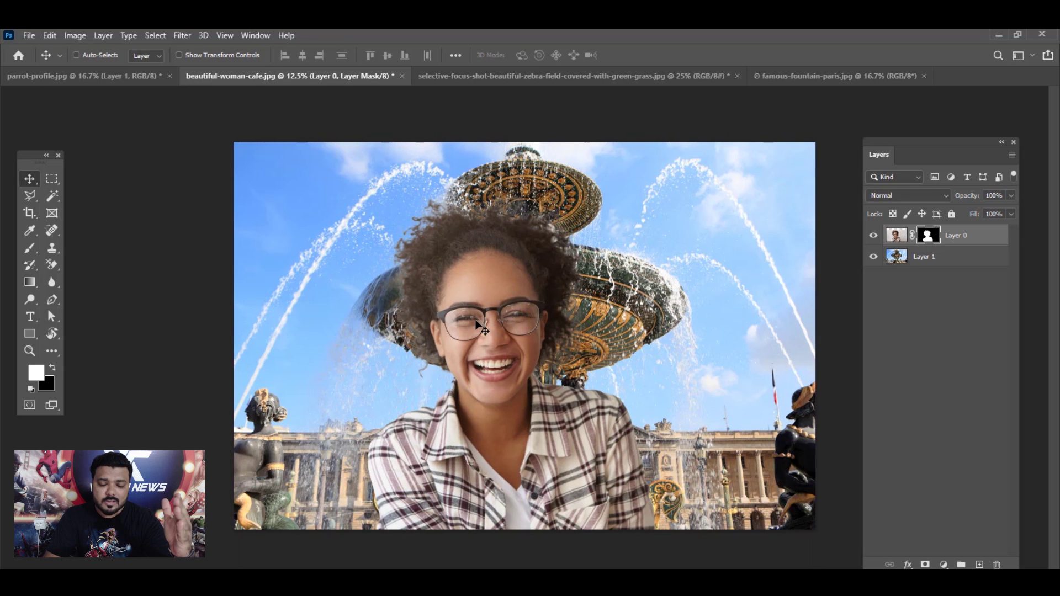
Step: Switch to the zebra photo and select its sky with Select > Sky
click(538, 70)
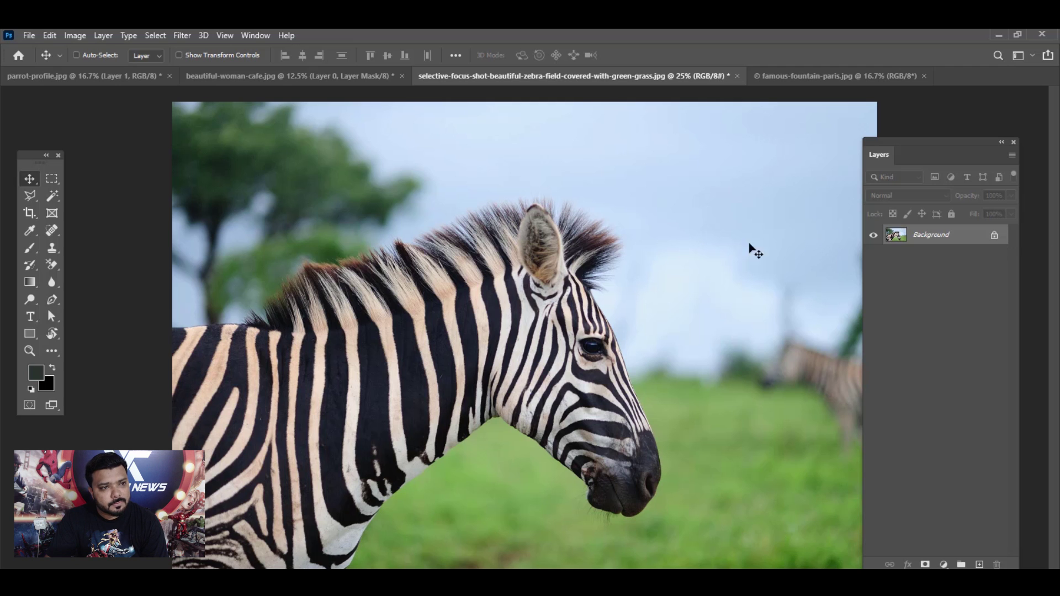
click(155, 36)
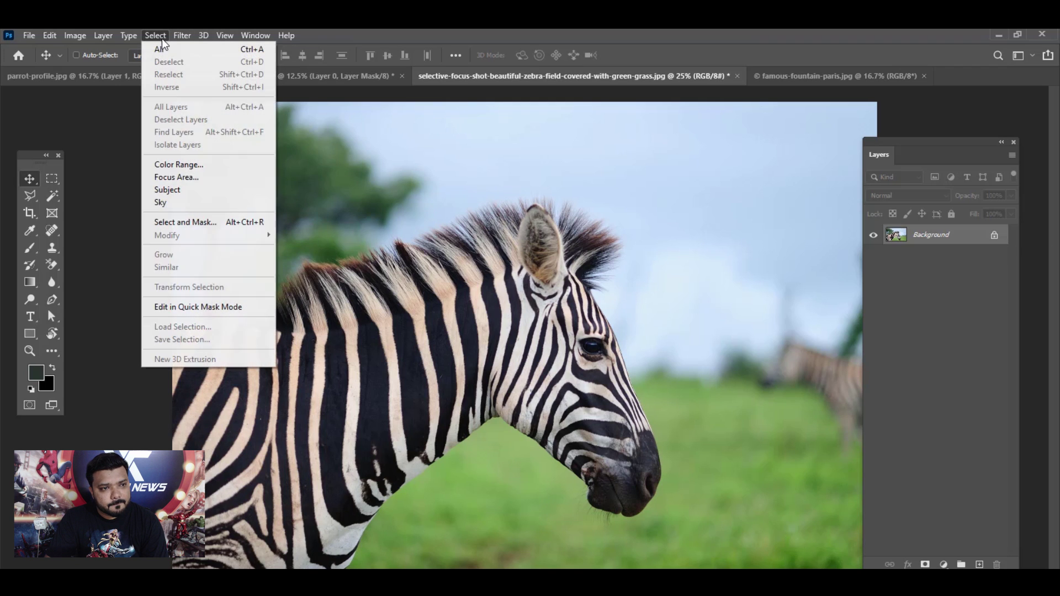
click(185, 202)
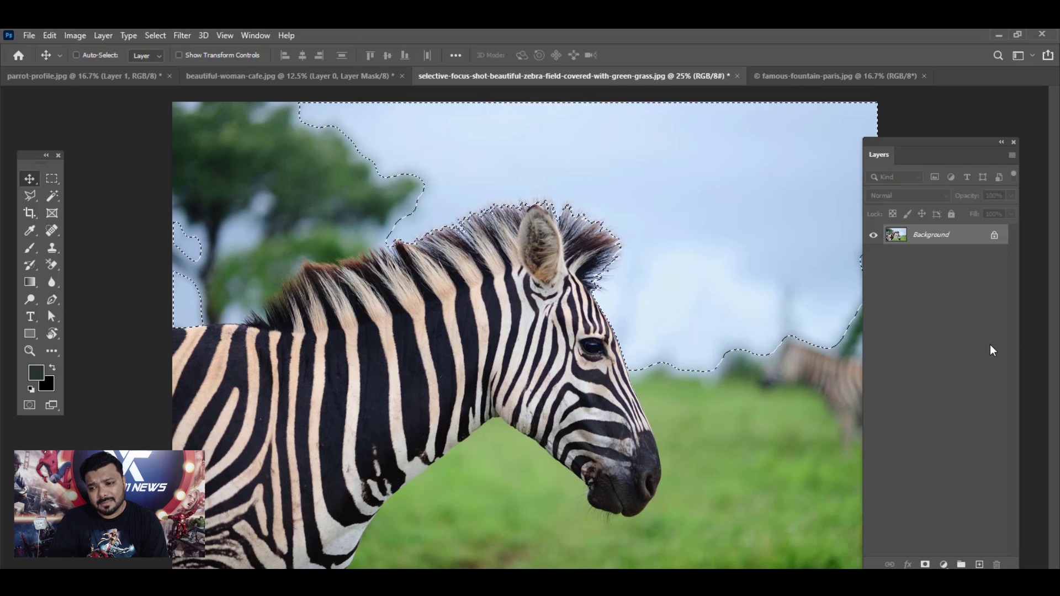
Step: Shift the selected sky's hue to pale green with Hue/Saturation (Ctrl+U) and confirm
key(ctrl+u)
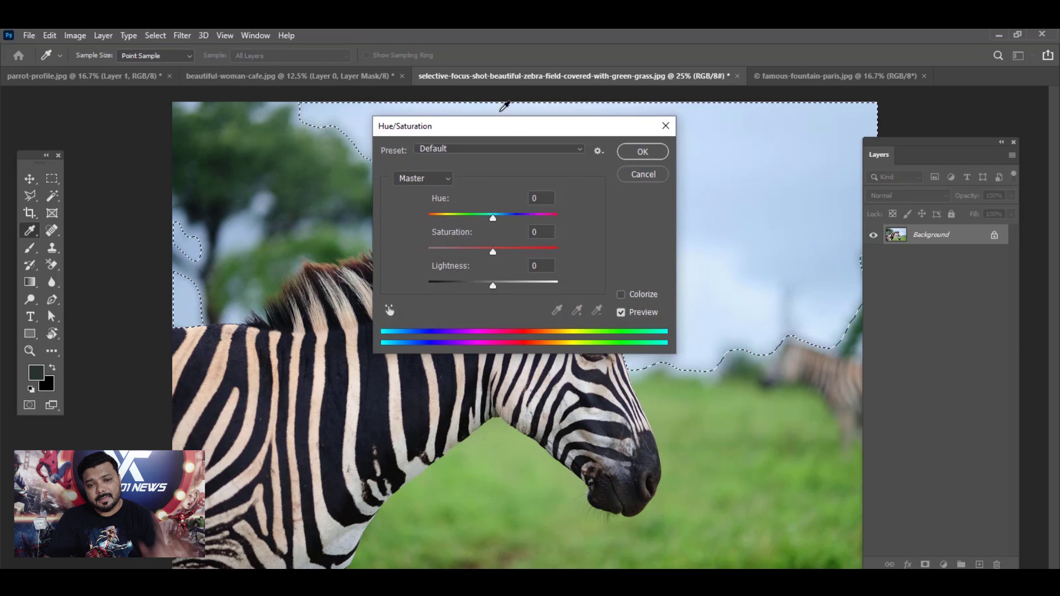
mouse_move(514, 125)
mouse_down()
mouse_move(601, 226)
mouse_move(862, 336)
mouse_up()
mouse_move(841, 421)
mouse_down()
mouse_move(777, 424)
mouse_move(891, 425)
mouse_move(878, 425)
mouse_up()
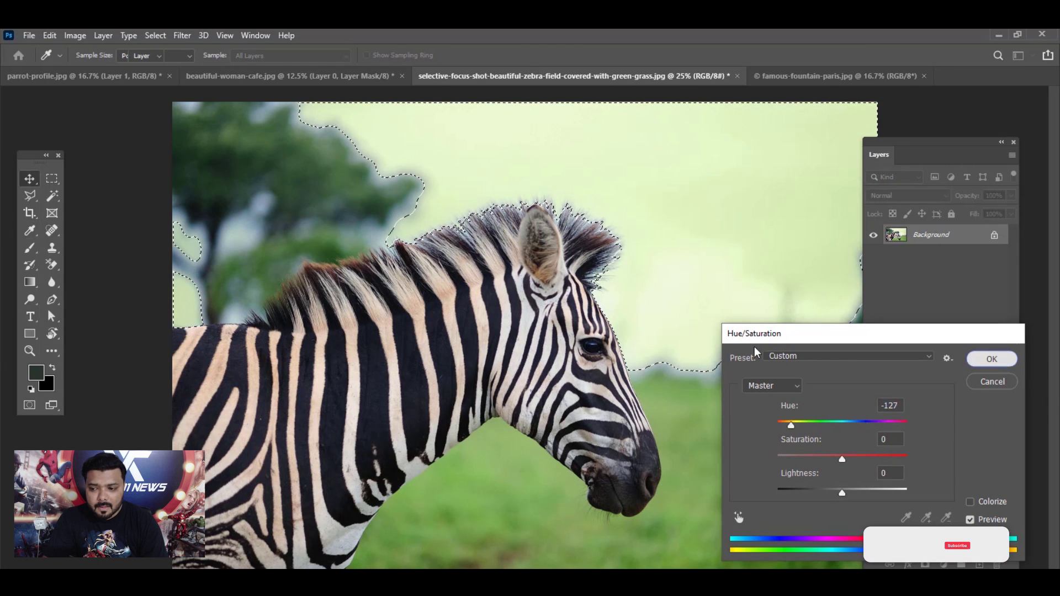
click(991, 359)
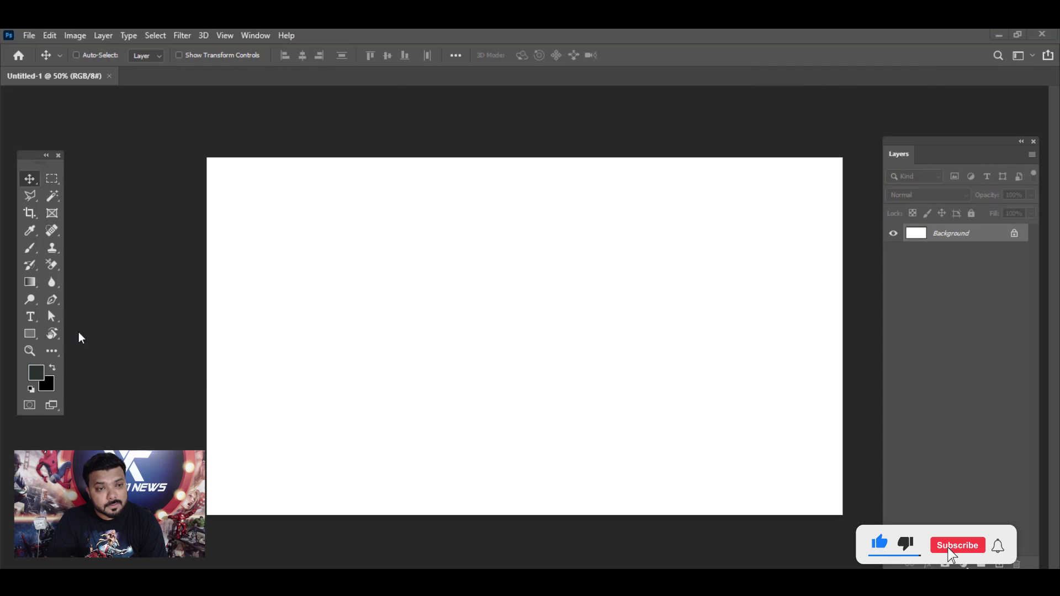
Step: Draw a triangle in the middle of the blank canvas with the Triangle Tool
click(30, 335)
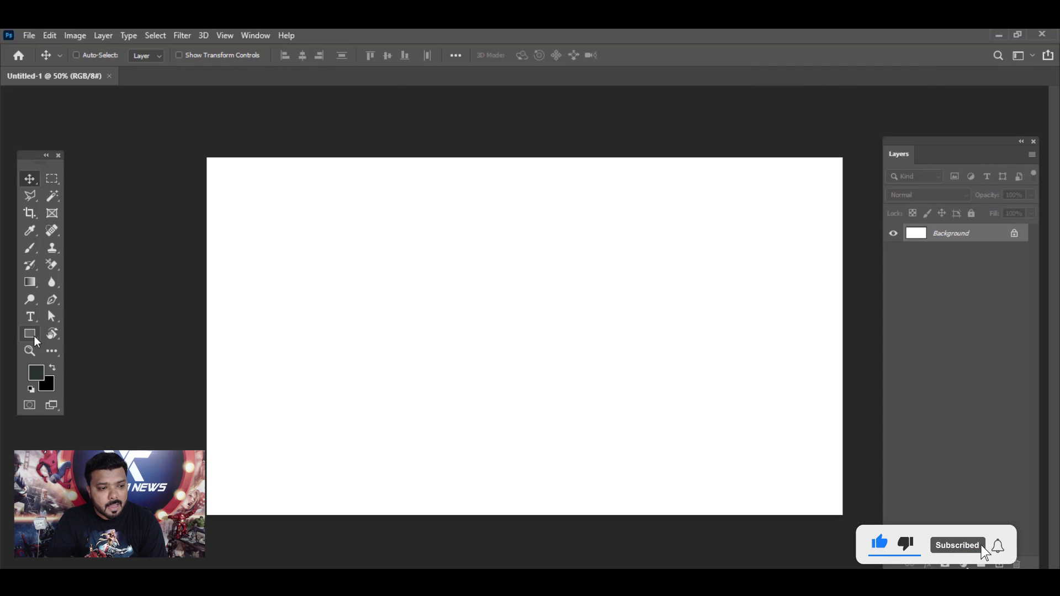
click(30, 334)
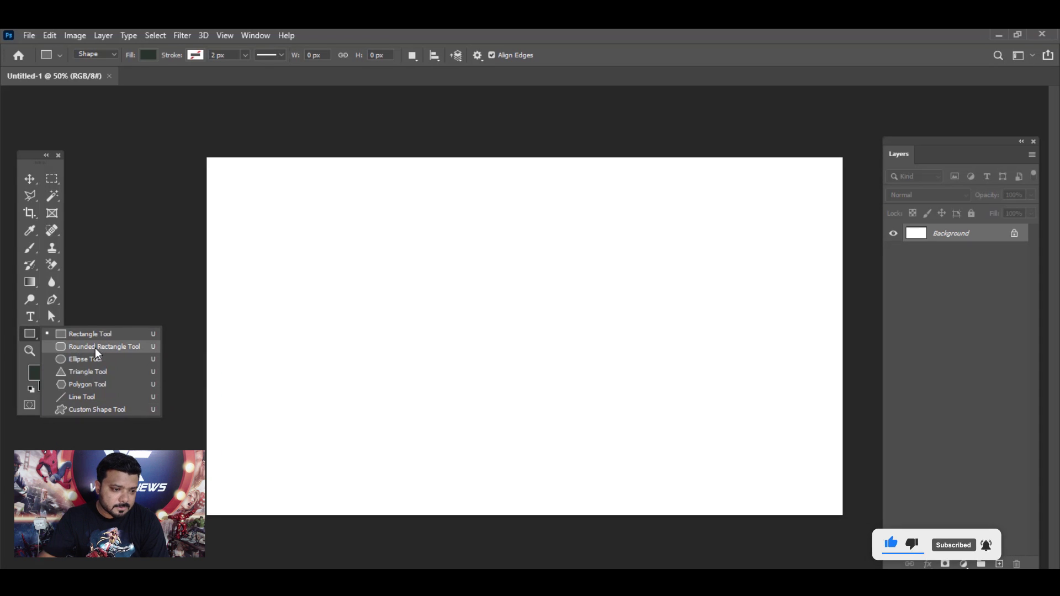
click(97, 372)
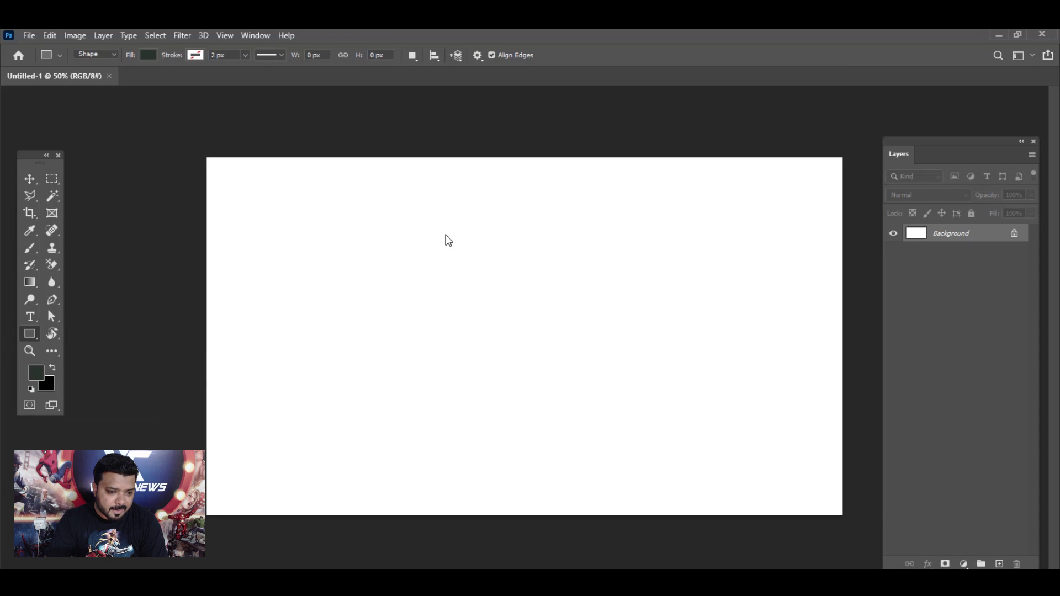
drag(441, 240, 649, 421)
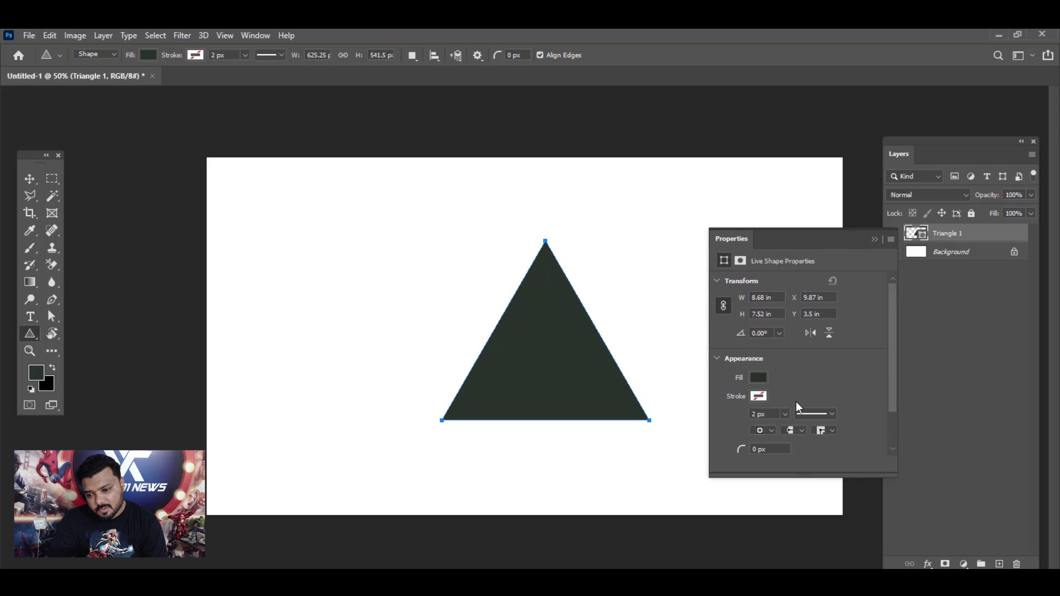
Step: Give the triangle a dashed yellow 15.97 px stroke and a 57 px corner radius
click(831, 413)
click(790, 477)
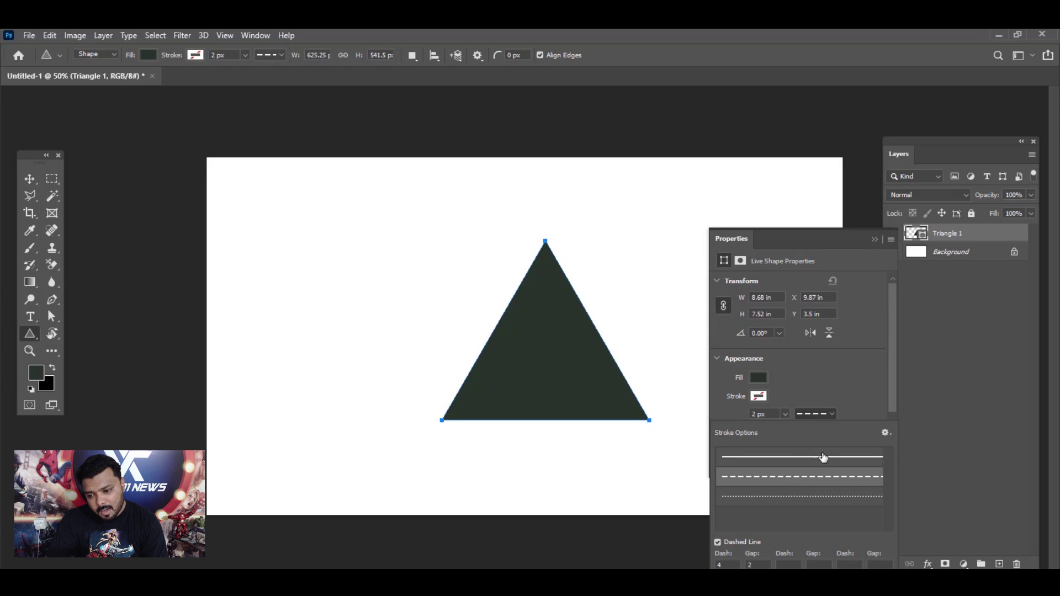
click(838, 398)
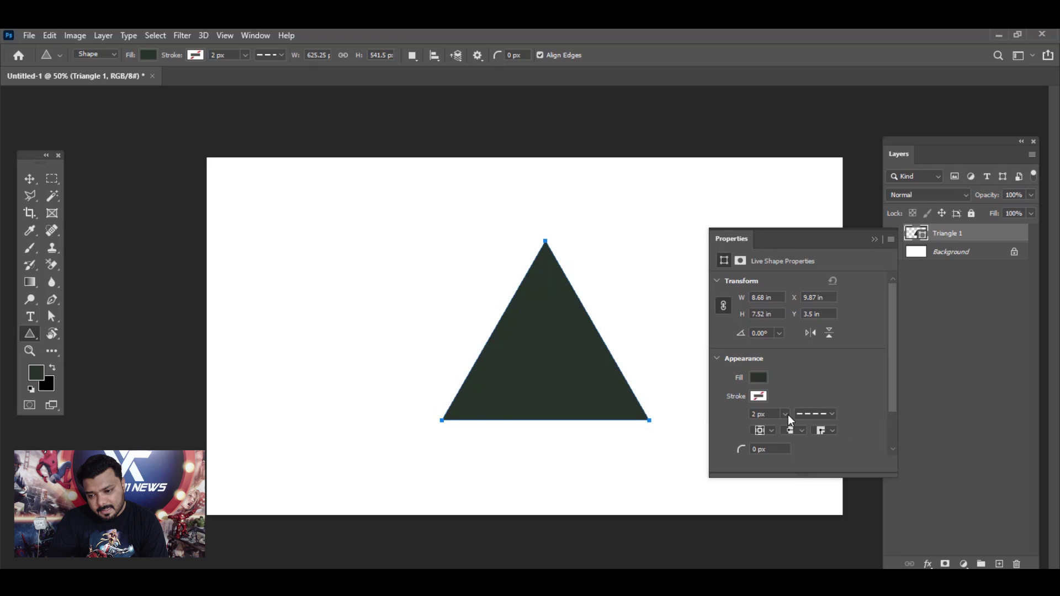
drag(785, 430, 800, 430)
click(759, 396)
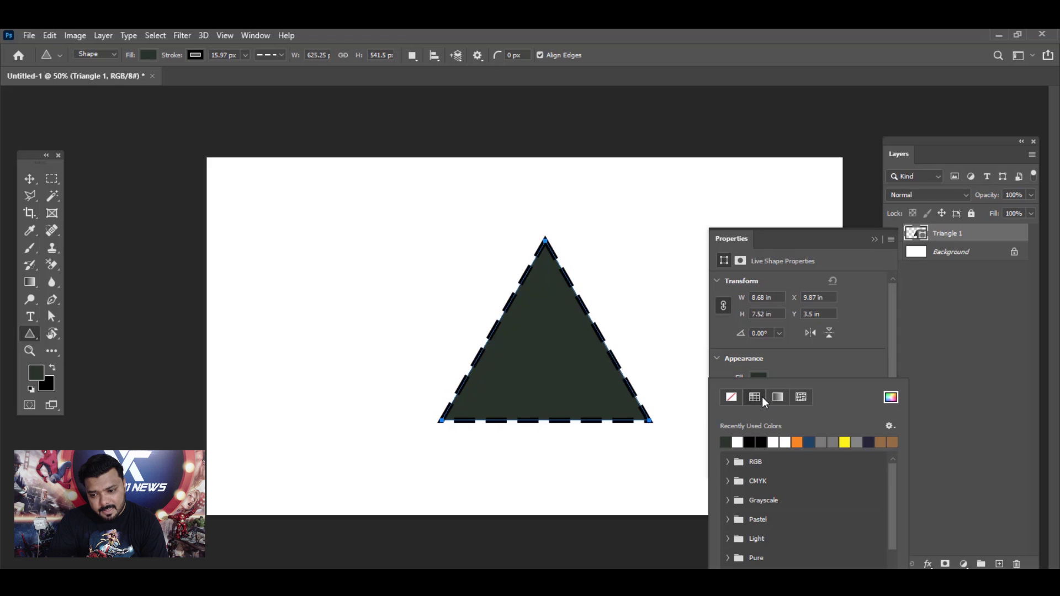
click(844, 442)
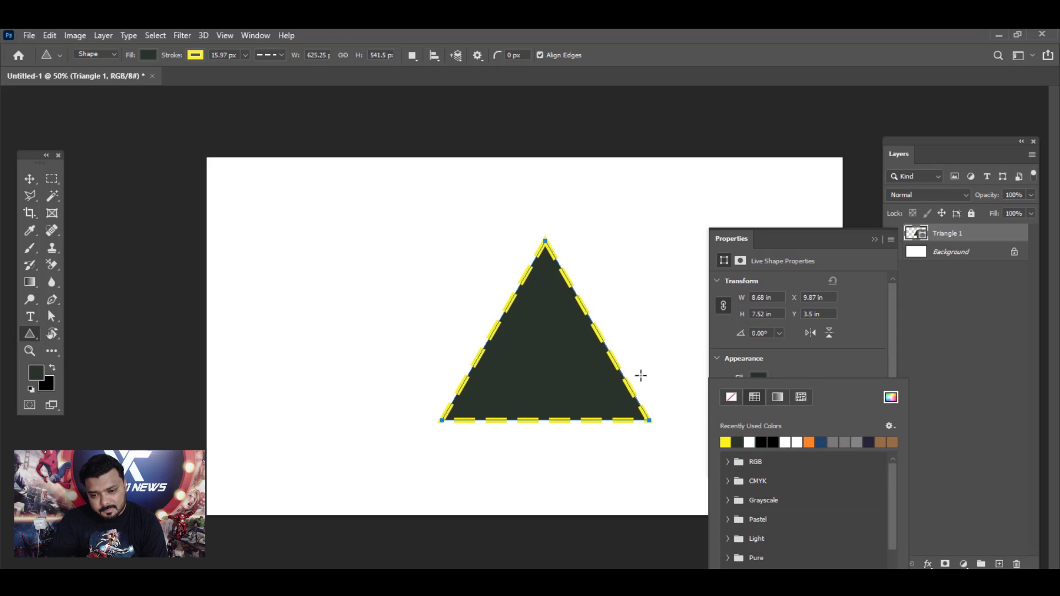
click(833, 361)
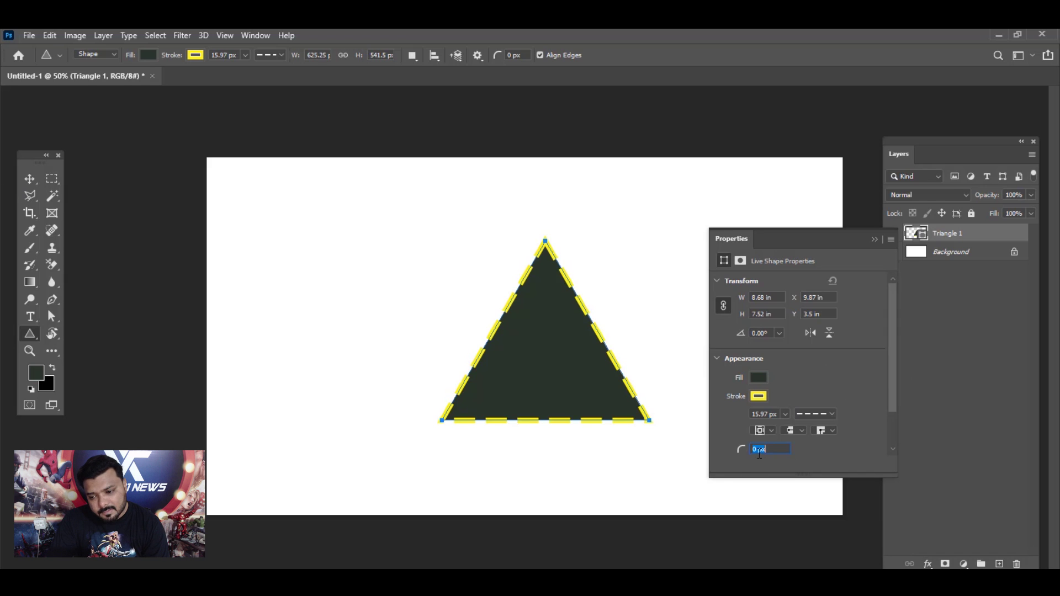
drag(743, 450, 778, 449)
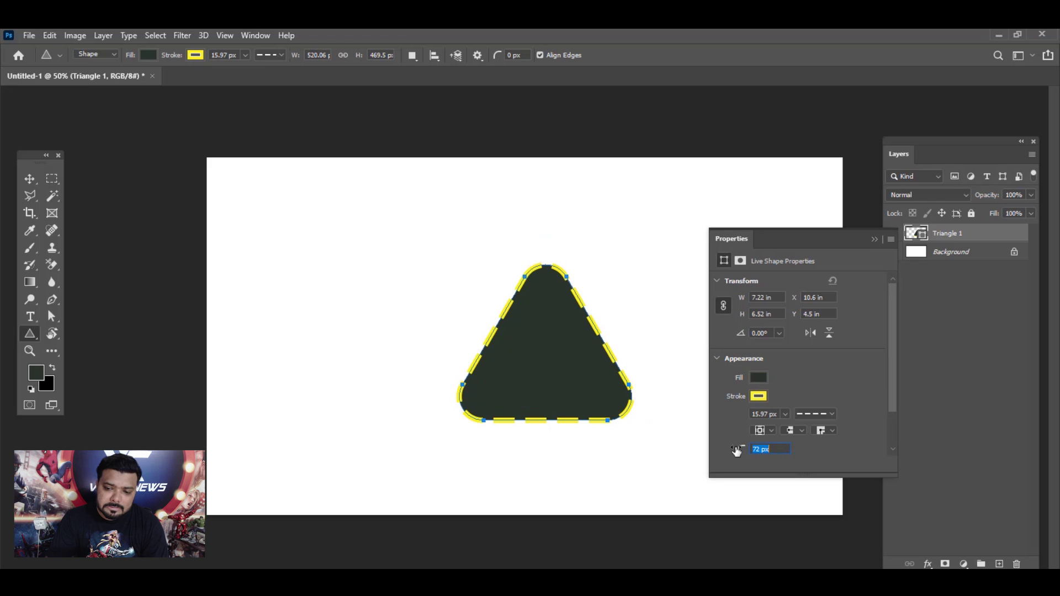
drag(737, 450, 743, 449)
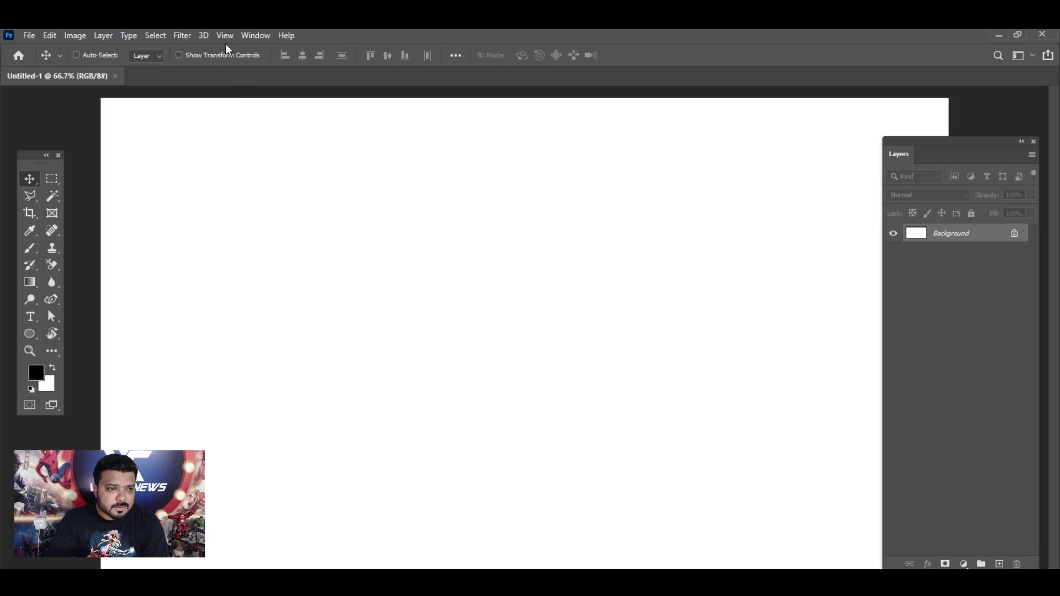
Step: Turn on Pattern Preview and paint a dotted swirl motif with a screentone brush
click(225, 36)
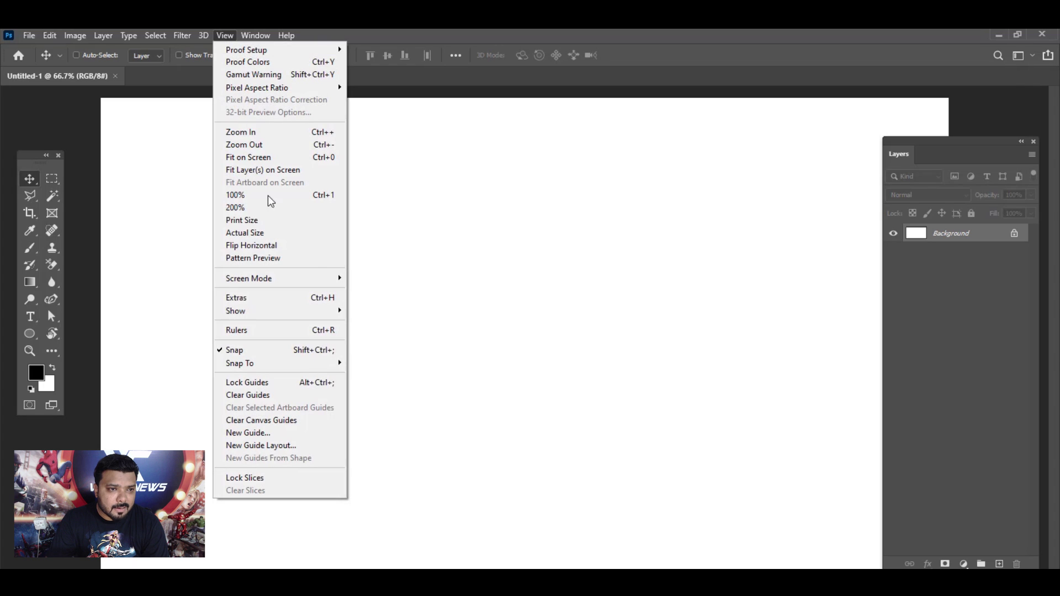
click(298, 259)
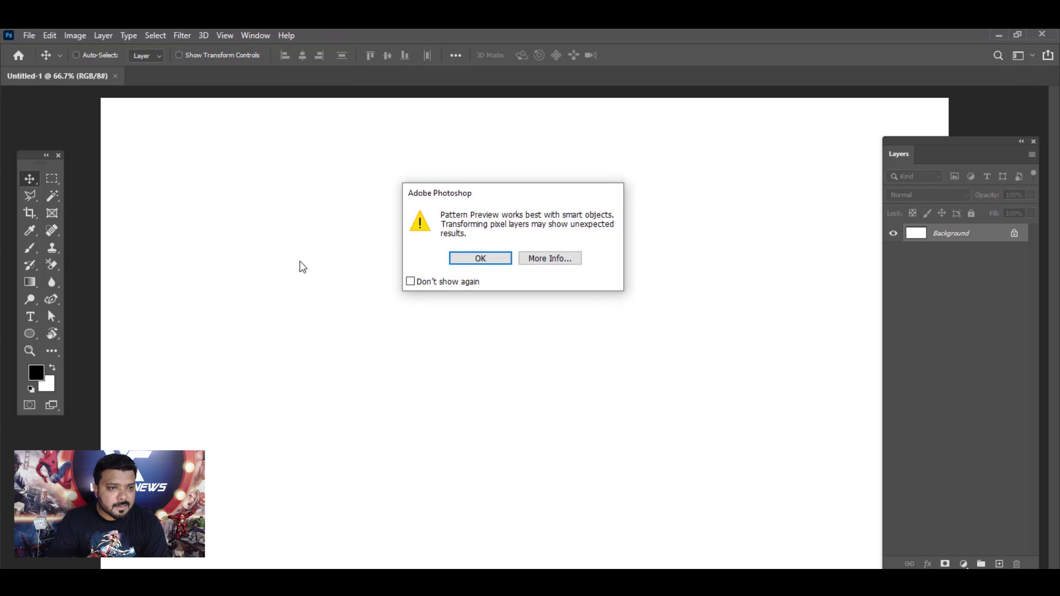
click(478, 259)
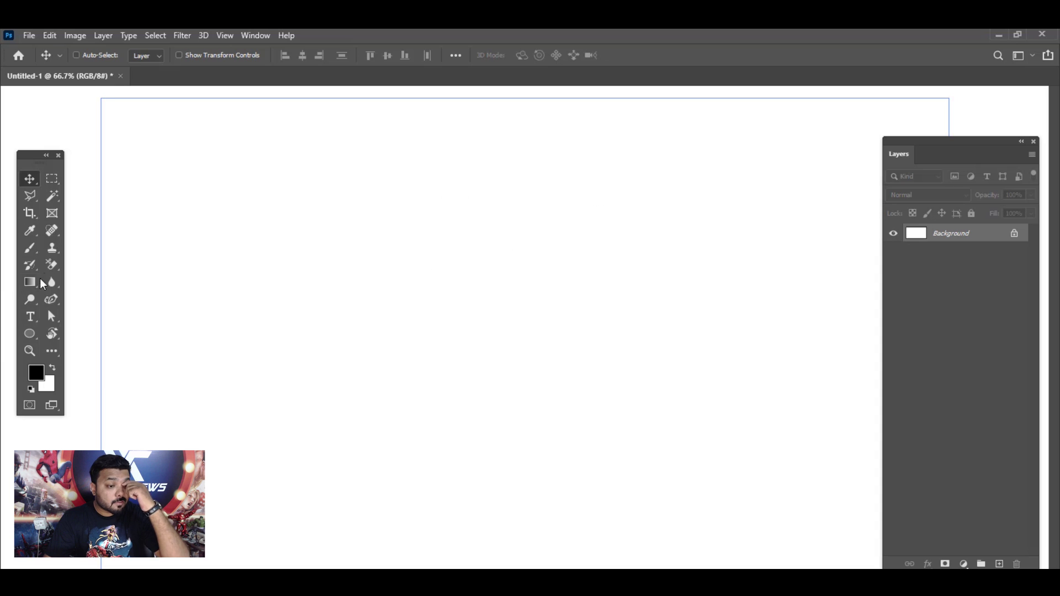
right_click(31, 248)
click(84, 248)
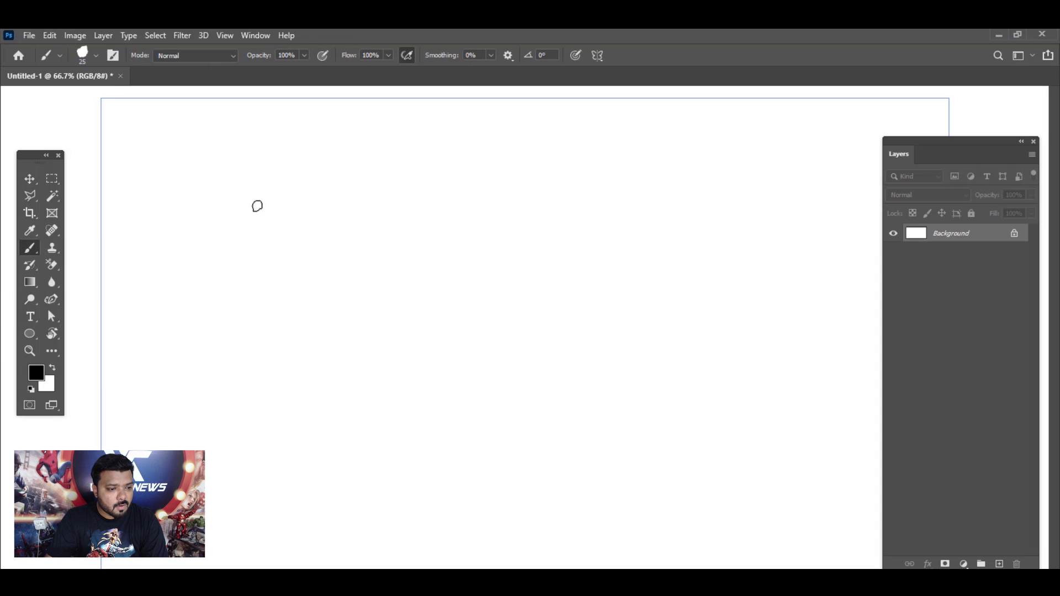
mouse_move(364, 322)
mouse_down()
mouse_move(404, 315)
mouse_move(323, 387)
mouse_move(315, 436)
mouse_move(430, 414)
mouse_move(393, 418)
mouse_move(409, 414)
mouse_up()
mouse_move(435, 347)
mouse_down()
mouse_move(474, 241)
mouse_move(437, 258)
mouse_move(457, 270)
mouse_up()
drag(452, 368, 464, 364)
mouse_move(464, 365)
mouse_down()
mouse_move(537, 447)
mouse_move(481, 414)
mouse_move(503, 429)
mouse_up()
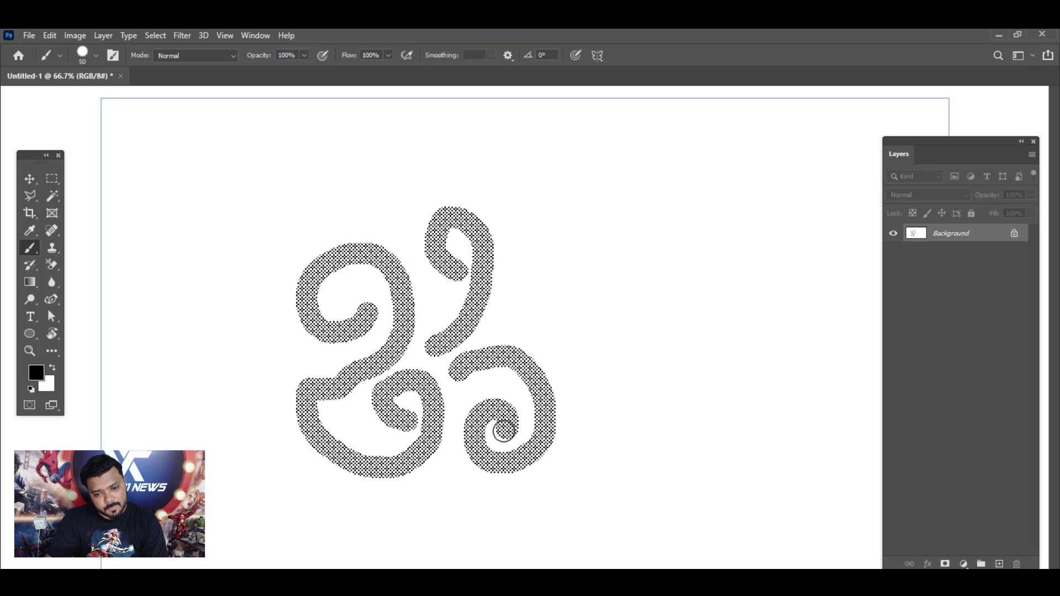
click(30, 181)
scroll(551, 319, down, 2)
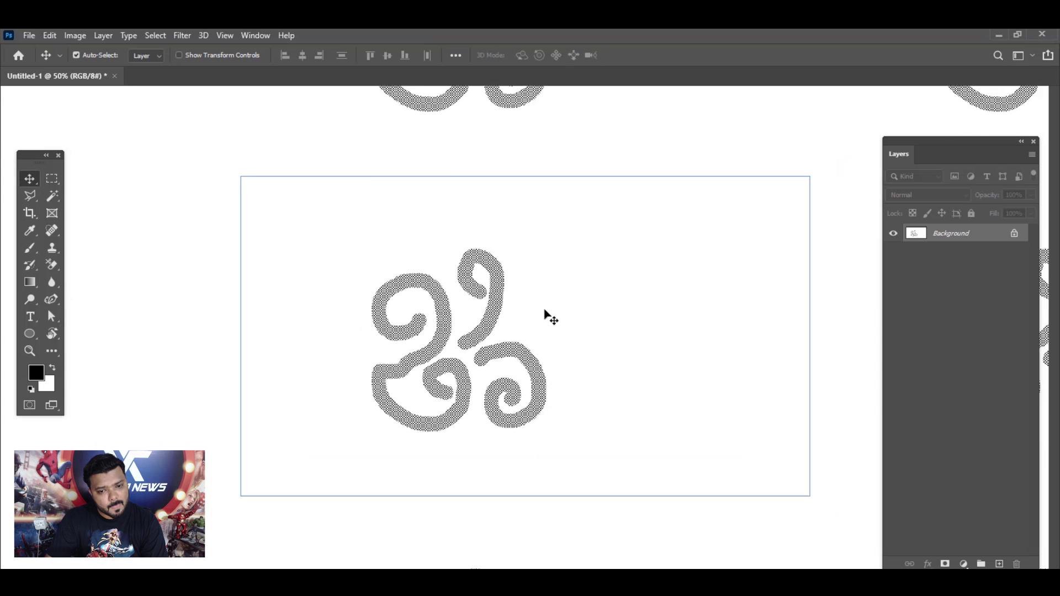
scroll(552, 305, down, 2)
scroll(538, 373, down, 2)
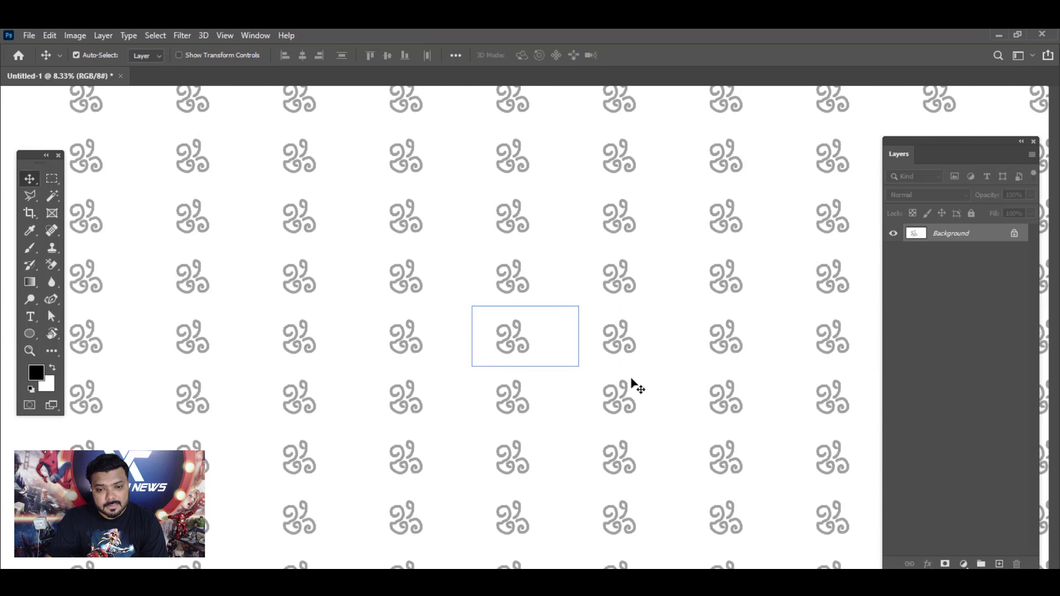
scroll(565, 355, down, 2)
scroll(614, 348, up, 2)
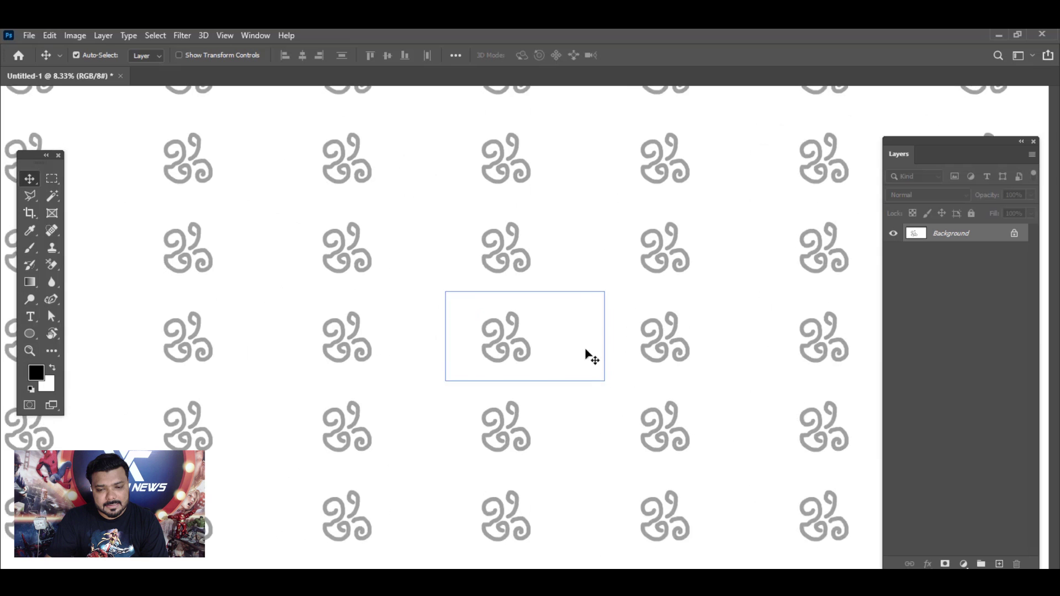
scroll(584, 349, up, 2)
Step: Add VFX101 text to the tile, enlarge it about eight times, then switch to the zebra photo
click(30, 316)
click(574, 322)
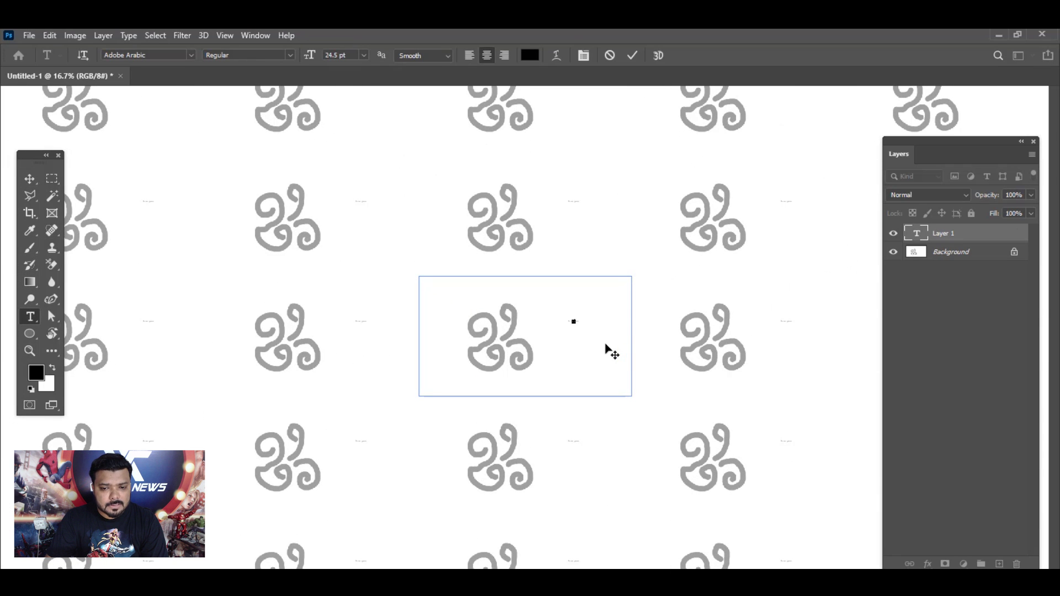
text(VFX101)
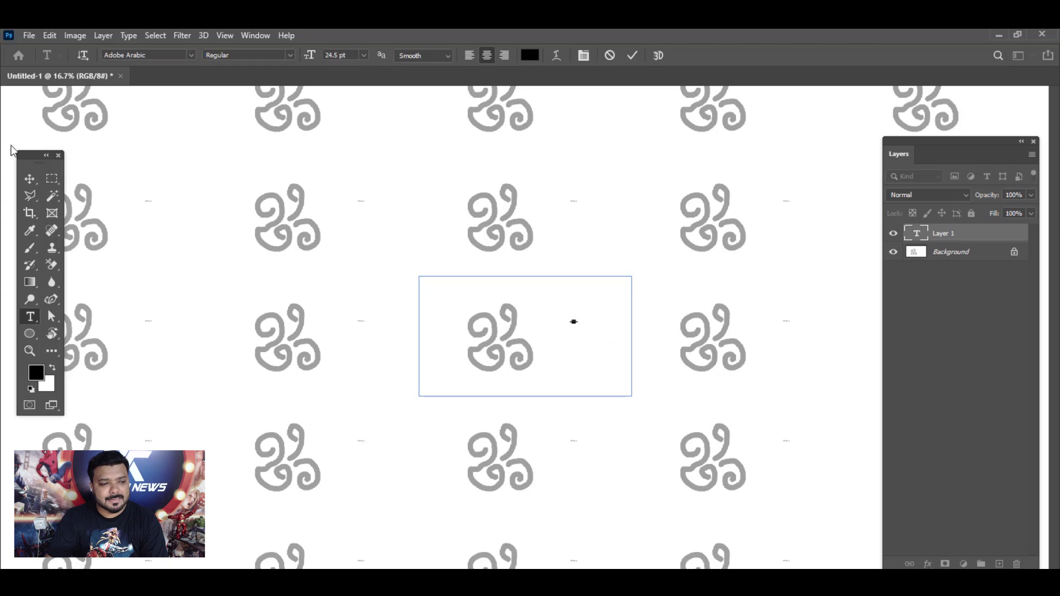
key(ctrl+Return)
key(v)
key(ctrl+t)
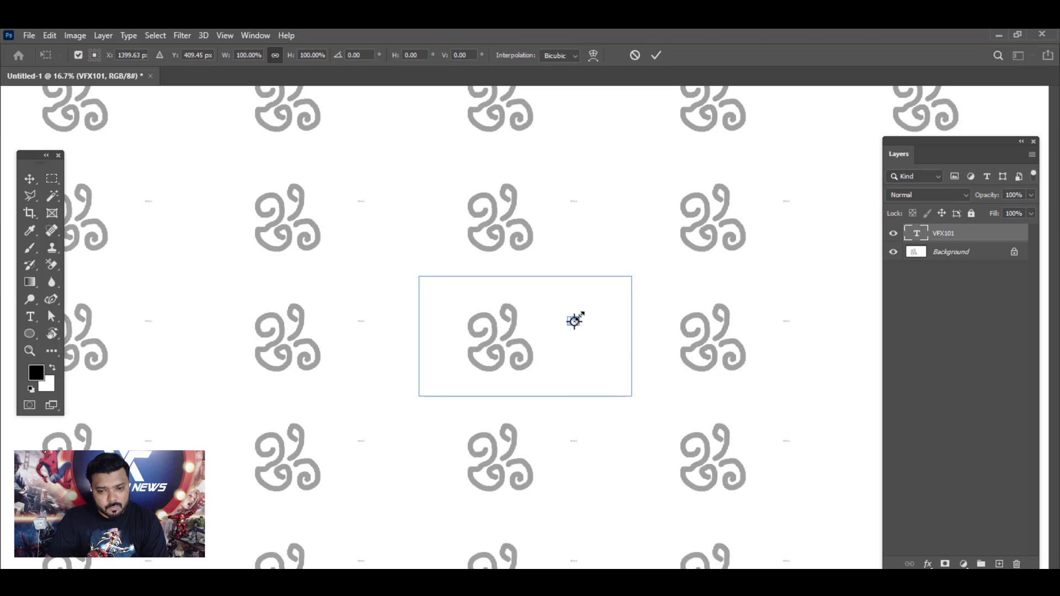
drag(580, 315, 616, 319)
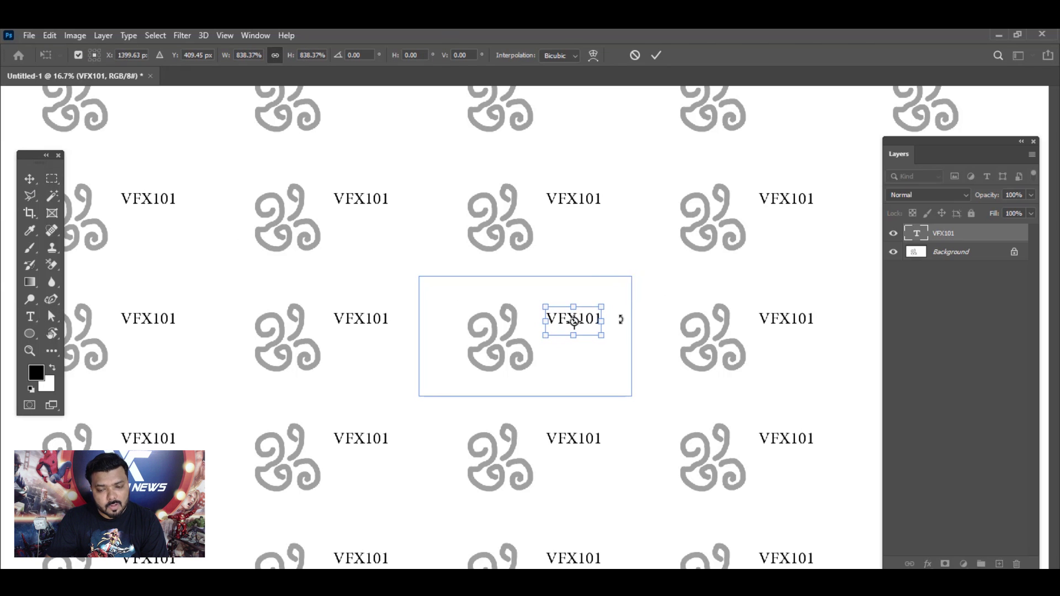
key(Return)
scroll(680, 361, down, 3)
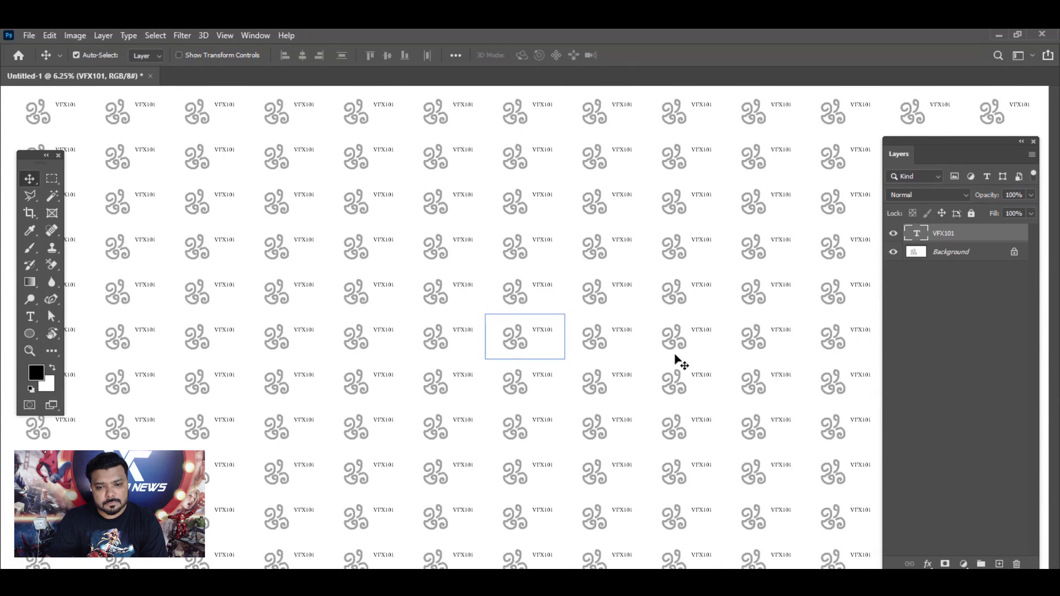
scroll(680, 361, up, 1)
scroll(681, 362, up, 1)
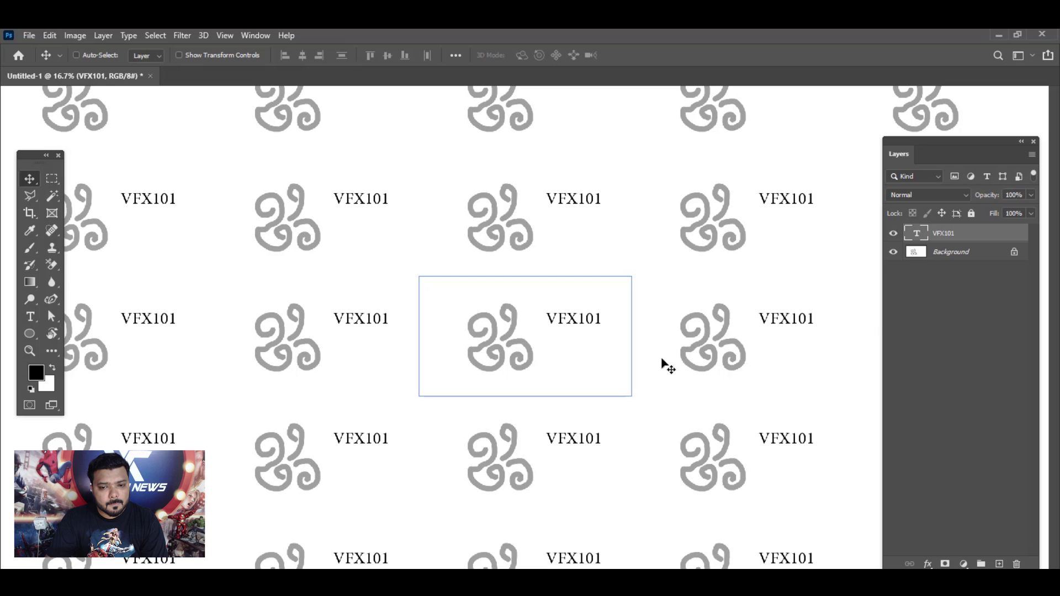
key(ctrl+Tab)
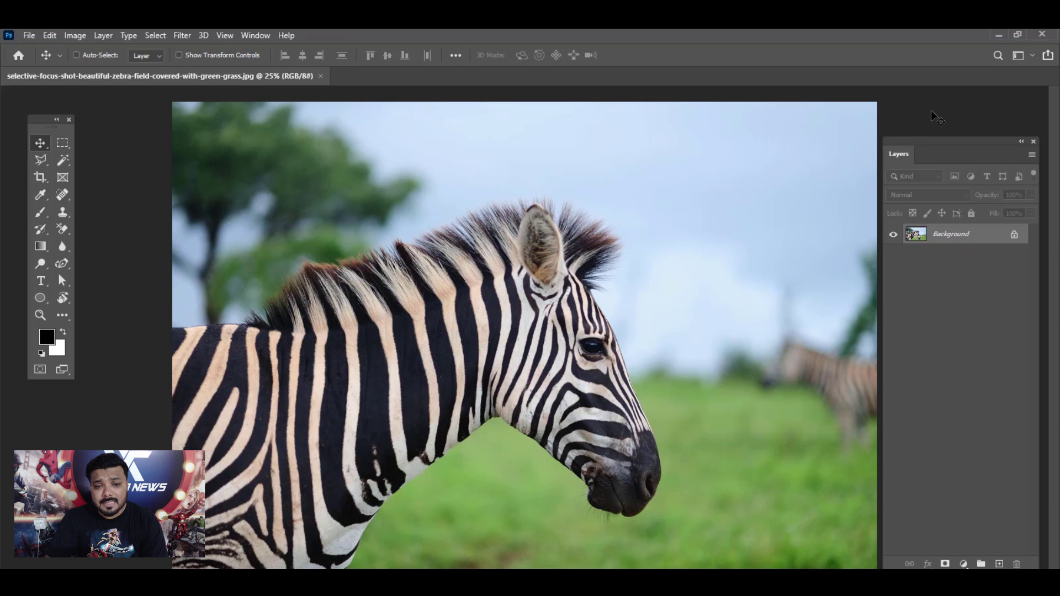
click(998, 56)
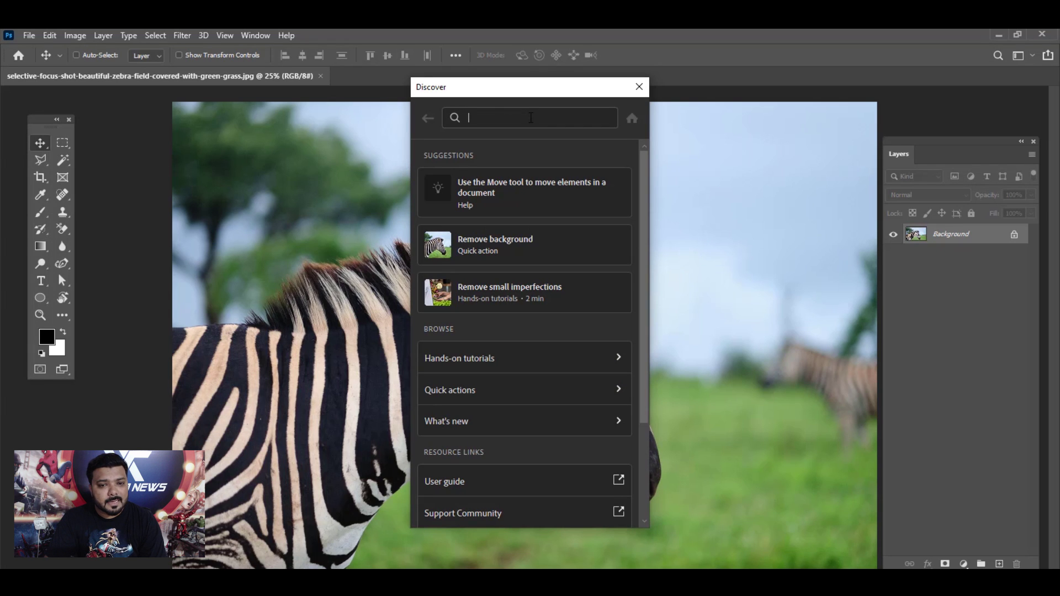
text(pen)
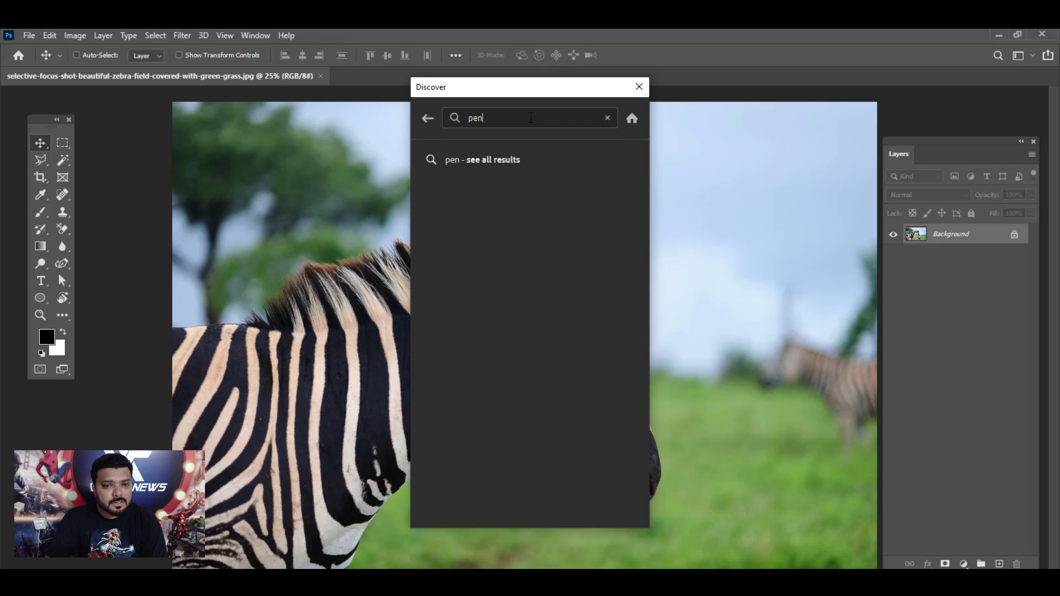
text(t)
key(BackSpace)
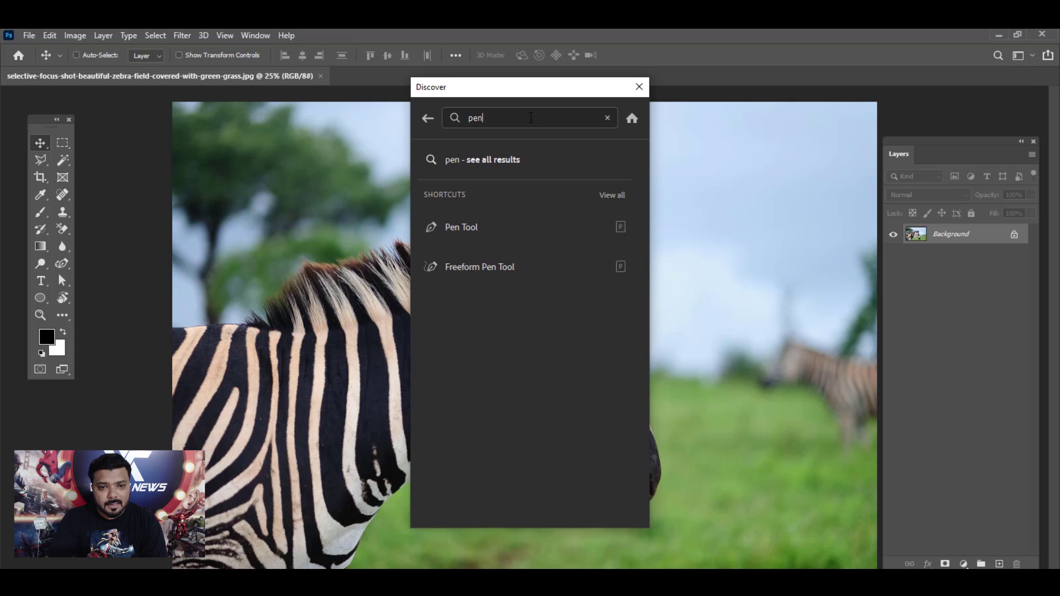
click(461, 187)
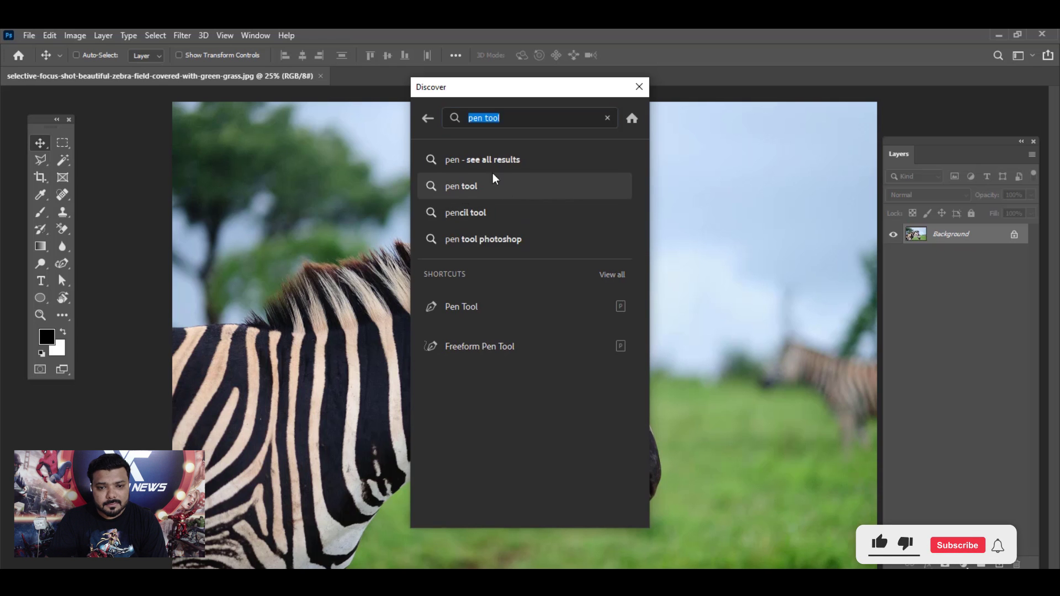
click(511, 230)
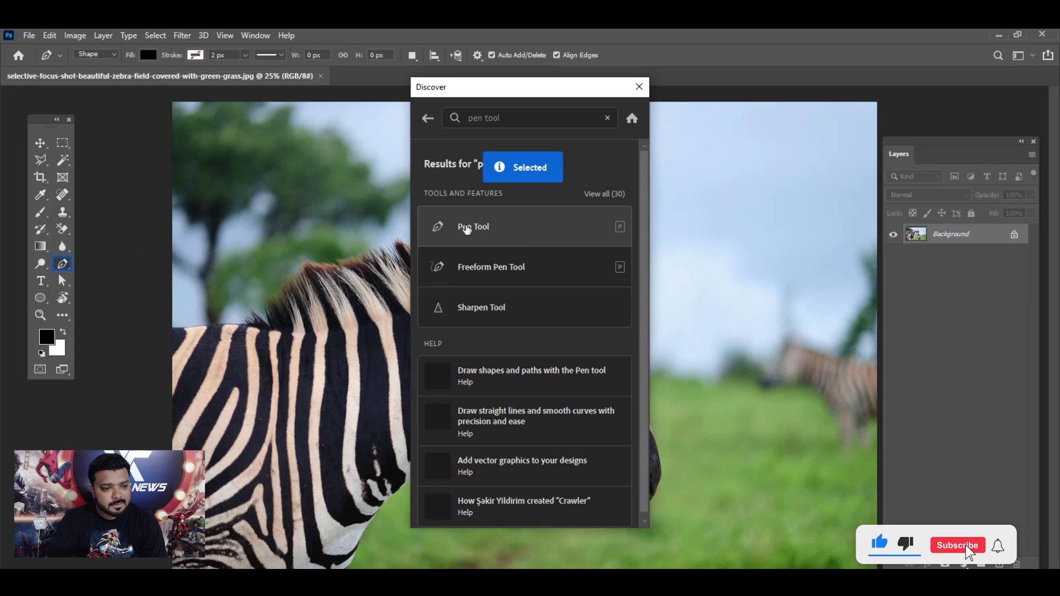
click(63, 264)
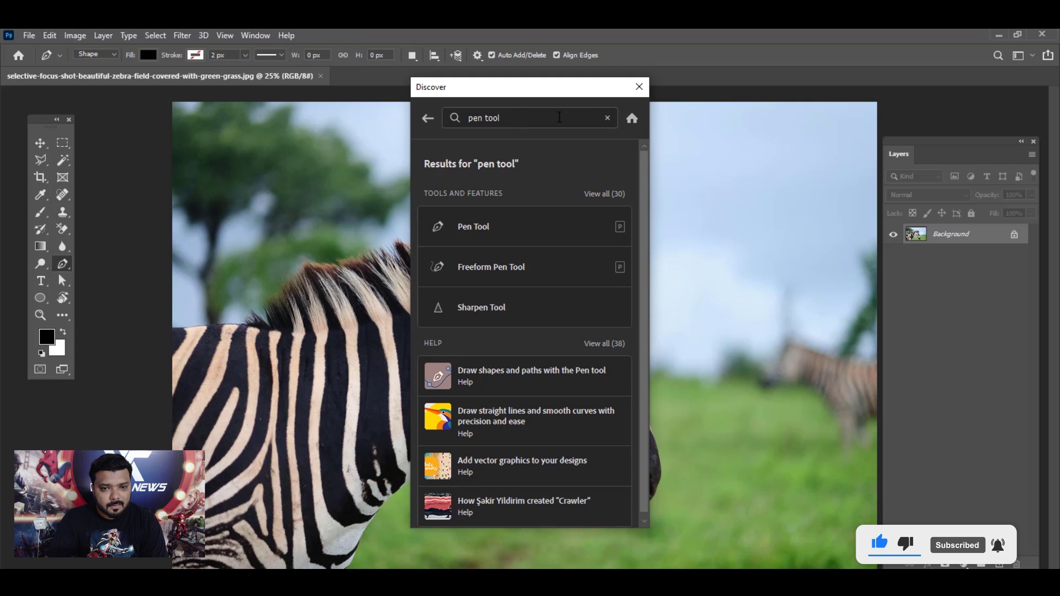
Step: Select the Brush Tool and search the brush presets by name
click(638, 86)
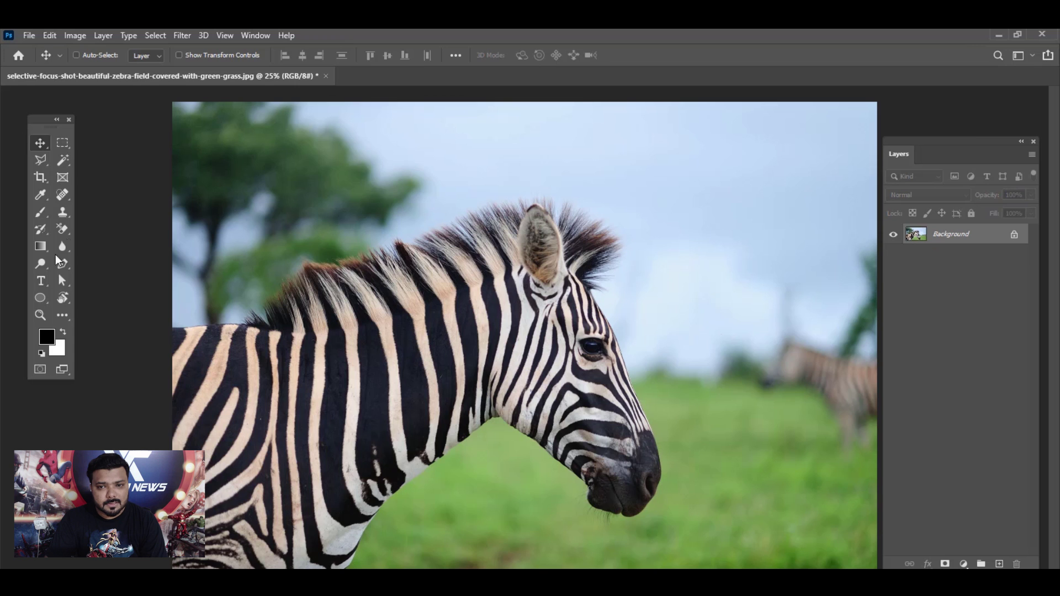
click(40, 213)
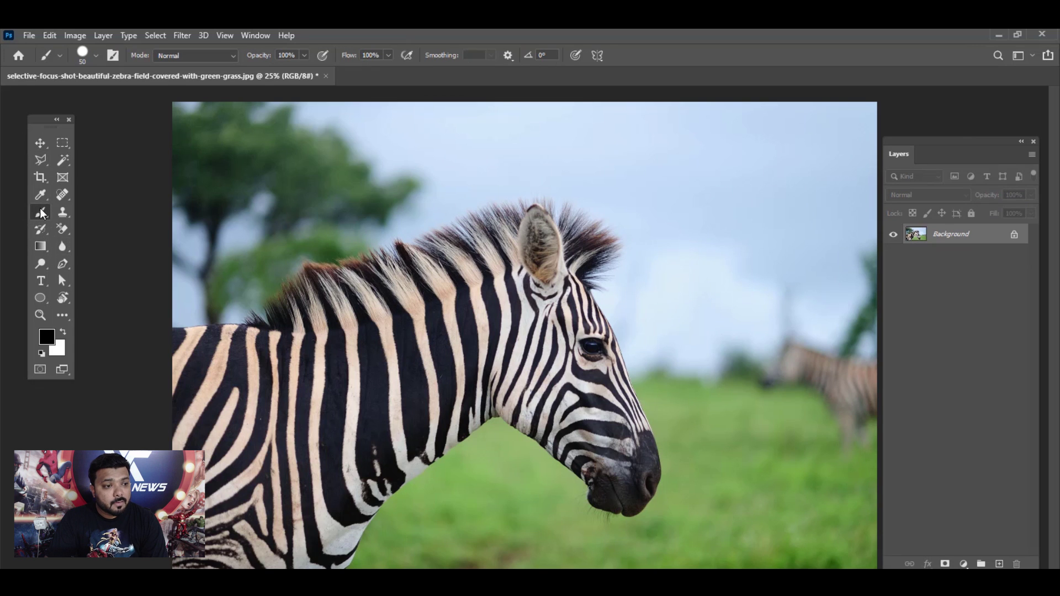
click(97, 60)
click(58, 152)
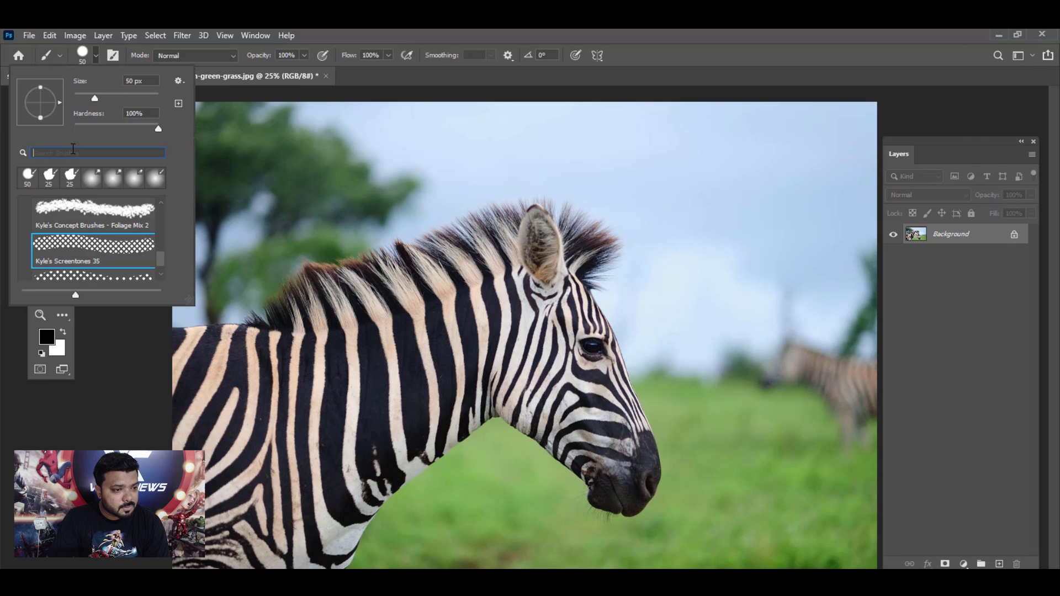
text(wet)
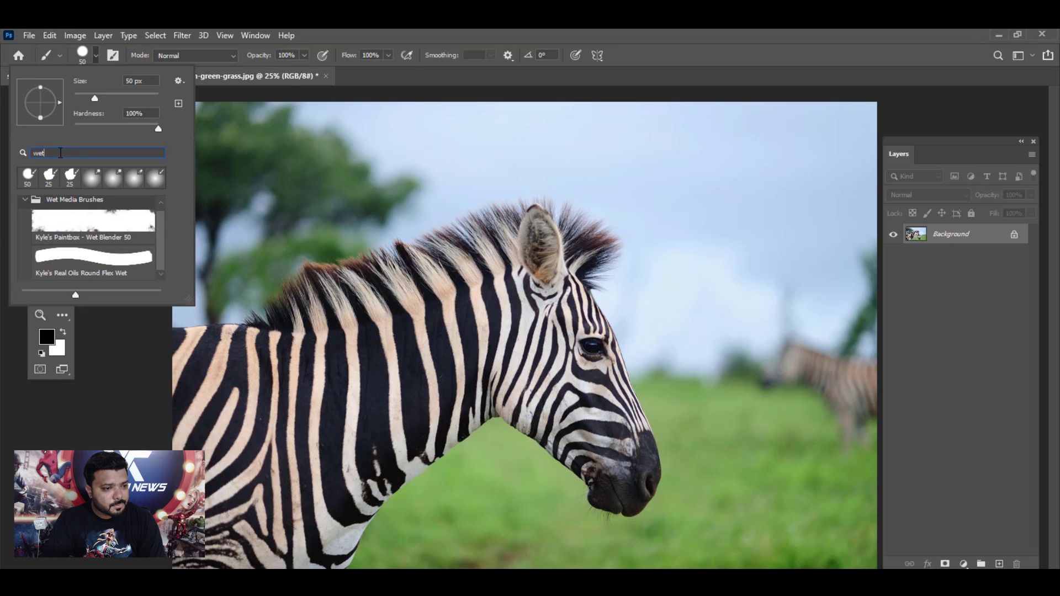
text(leaf)
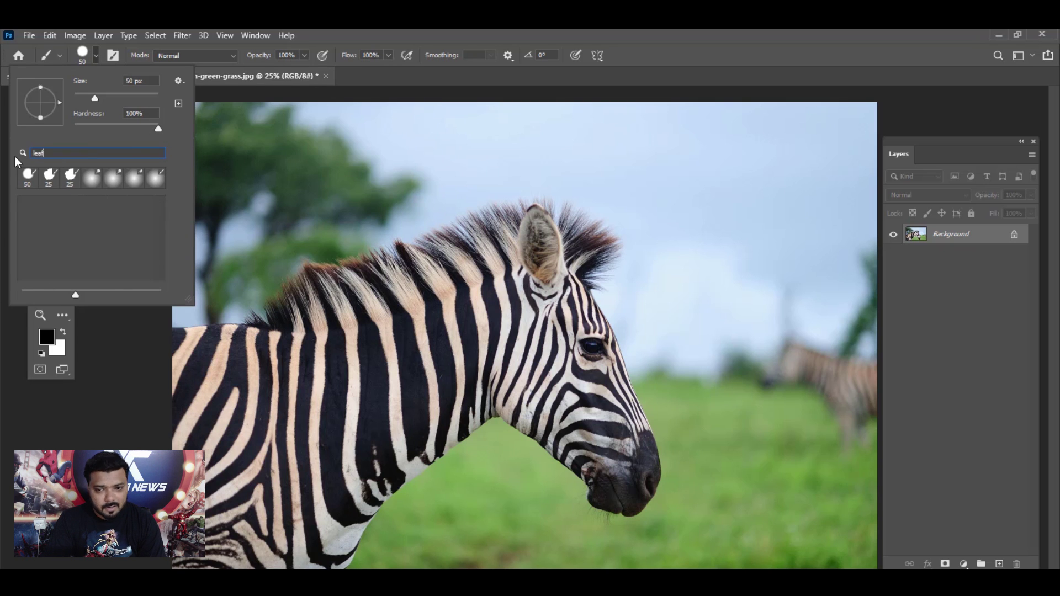